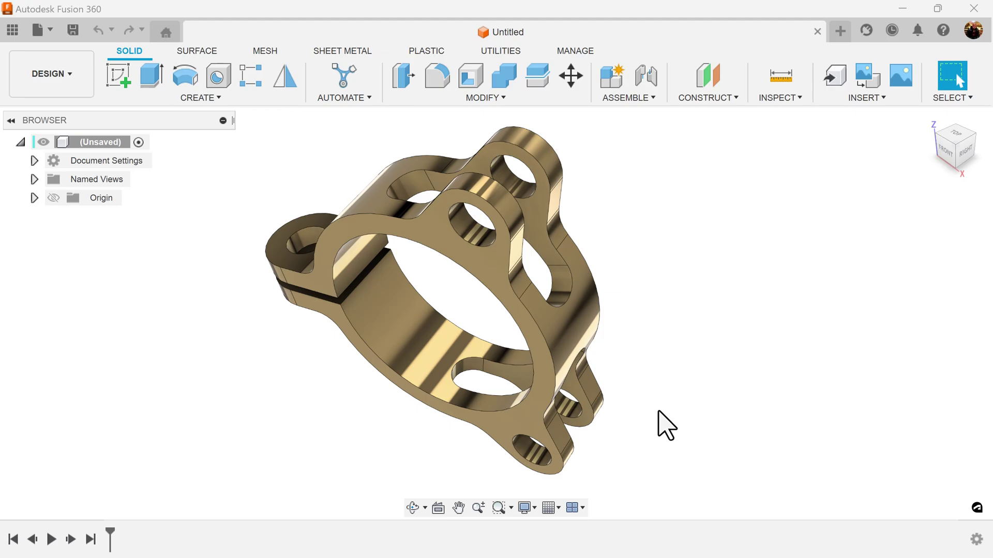
# Create a new component and start a sketch on the XY plane, viewed from the top.
pyautogui.rightClick(109, 145)
pyautogui.click(137, 161)
pyautogui.click(904, 463)
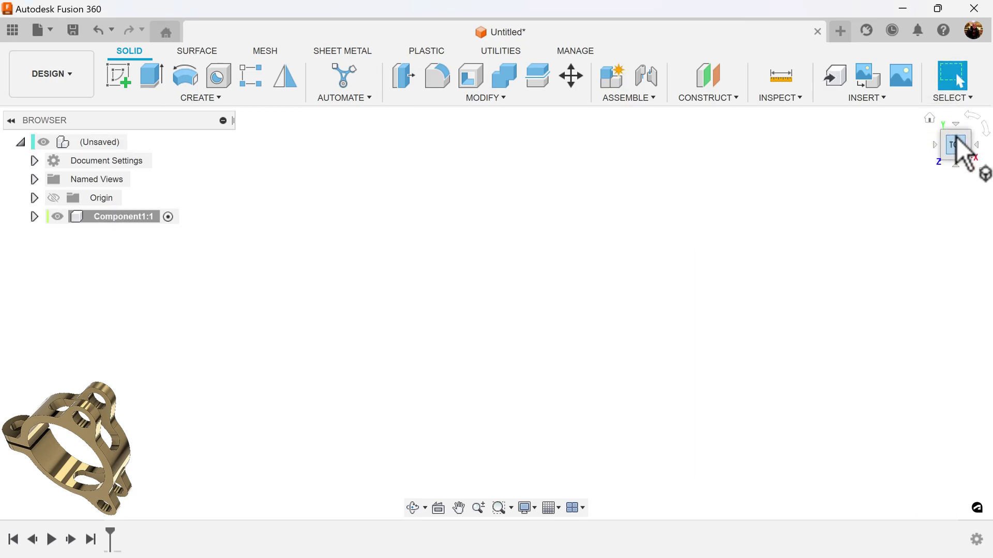
pyautogui.click(122, 79)
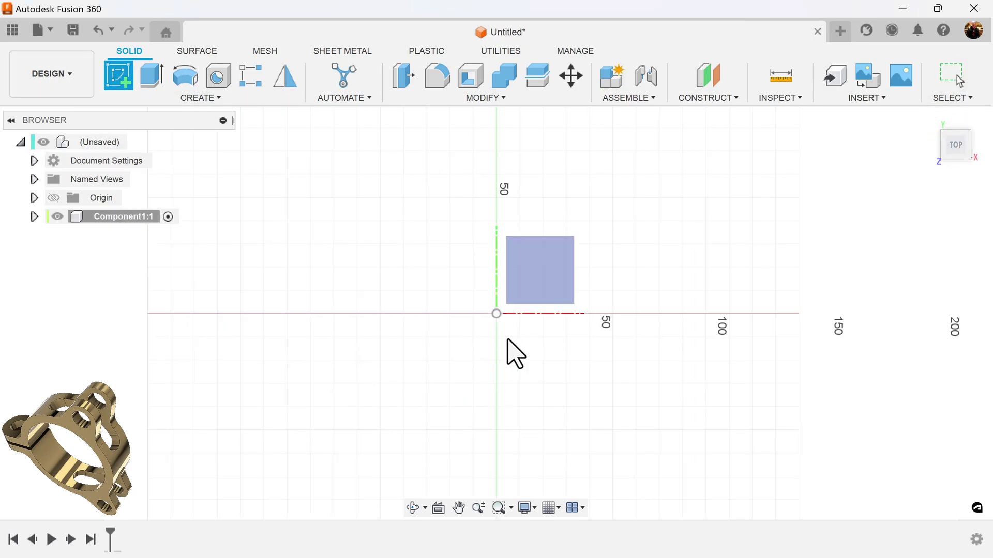
pyautogui.click(532, 293)
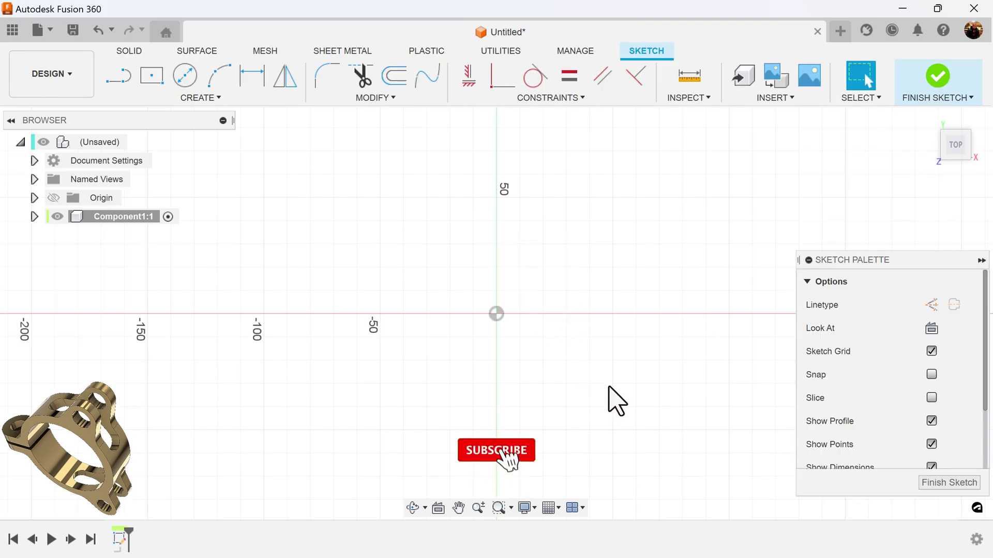
# Draw two concentric circles centred on the origin with diameters of 50 mm and 60 mm.
pyautogui.scroll(-1, 610, 389)
pyautogui.moveTo(616, 394); pyautogui.dragTo(541, 354, button='middle')
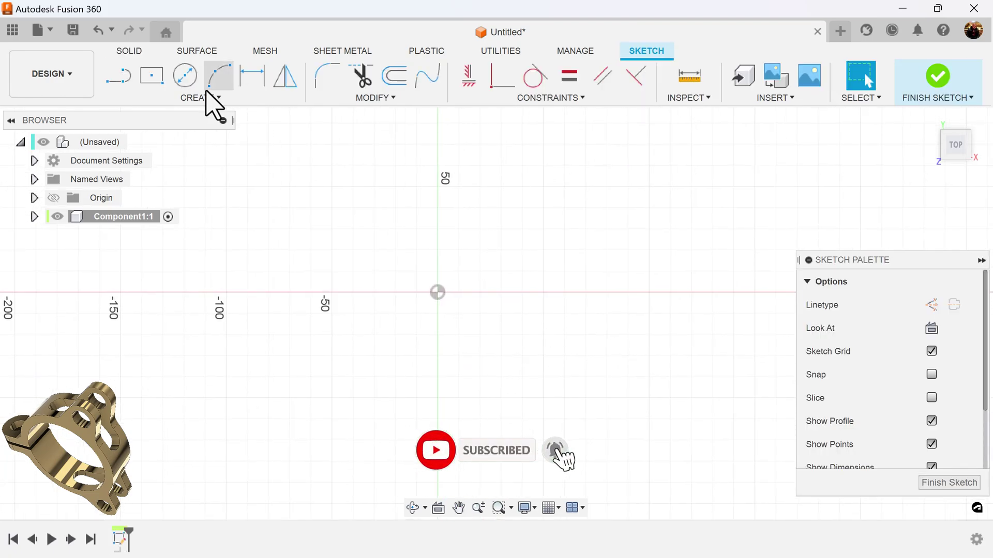
pyautogui.click(185, 77)
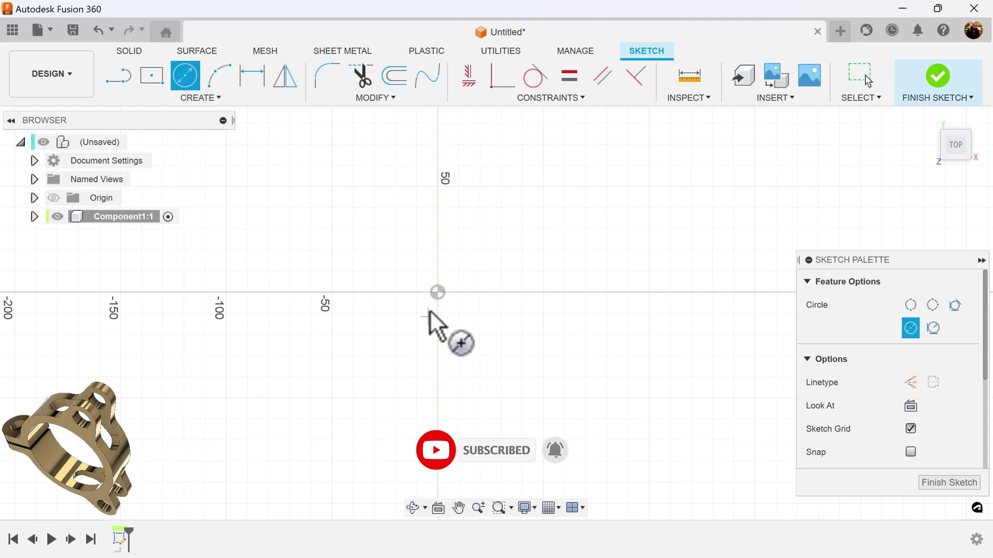
pyautogui.click(437, 292)
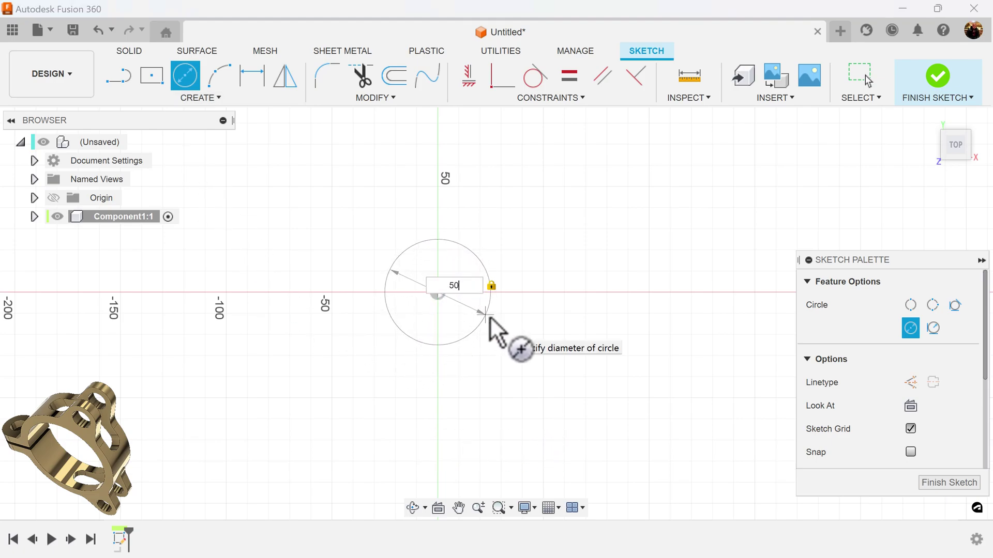
pyautogui.write('50')
pyautogui.press('Return')
pyautogui.click(438, 292)
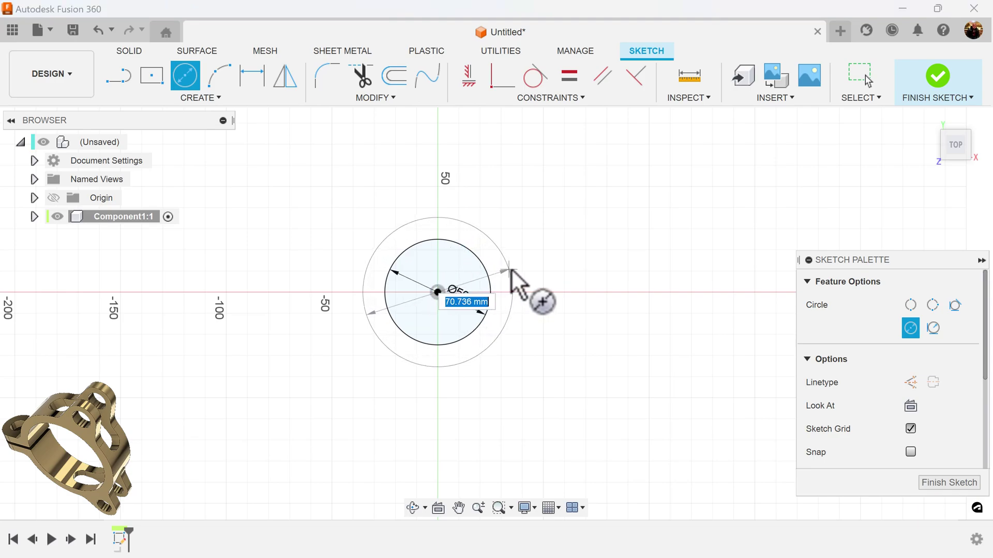
pyautogui.write('60')
pyautogui.press('Return')
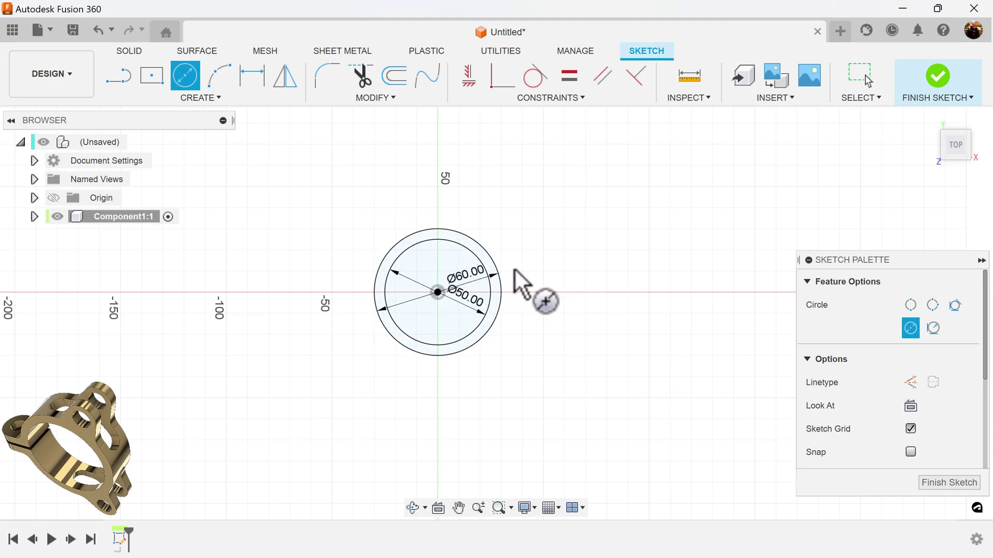
# Draw a 75 mm diameter construction circle centred on the origin.
pyautogui.click(910, 383)
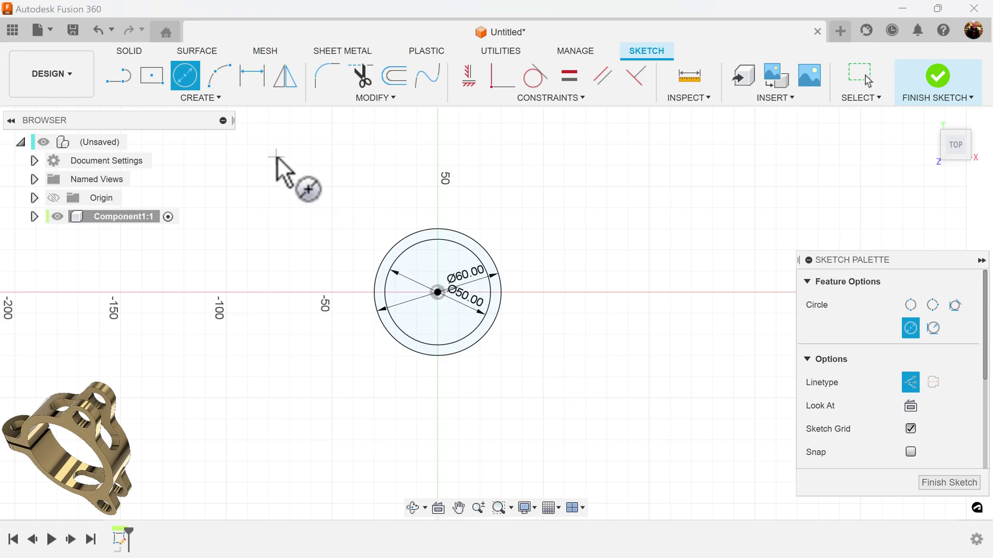
pyautogui.click(437, 292)
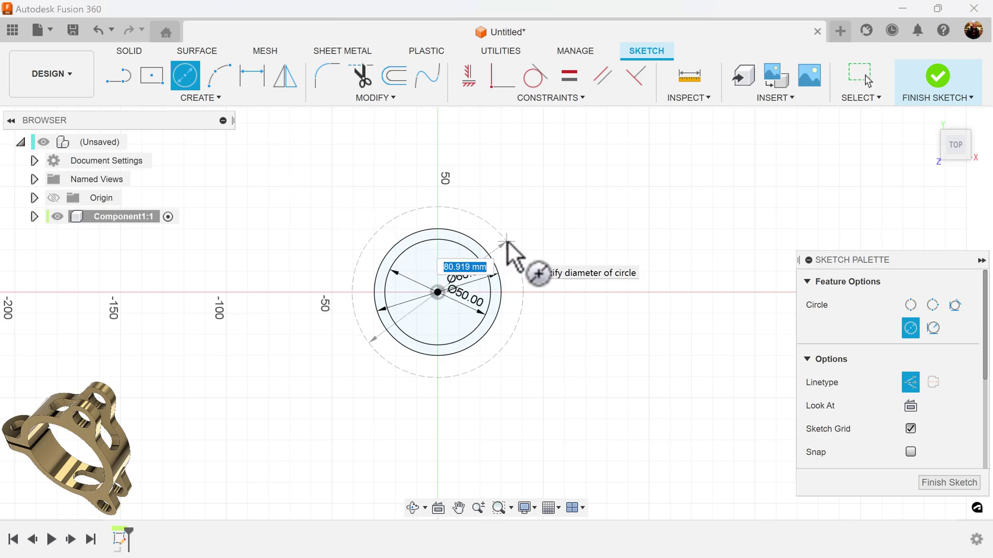
pyautogui.write('75')
pyautogui.press('Return')
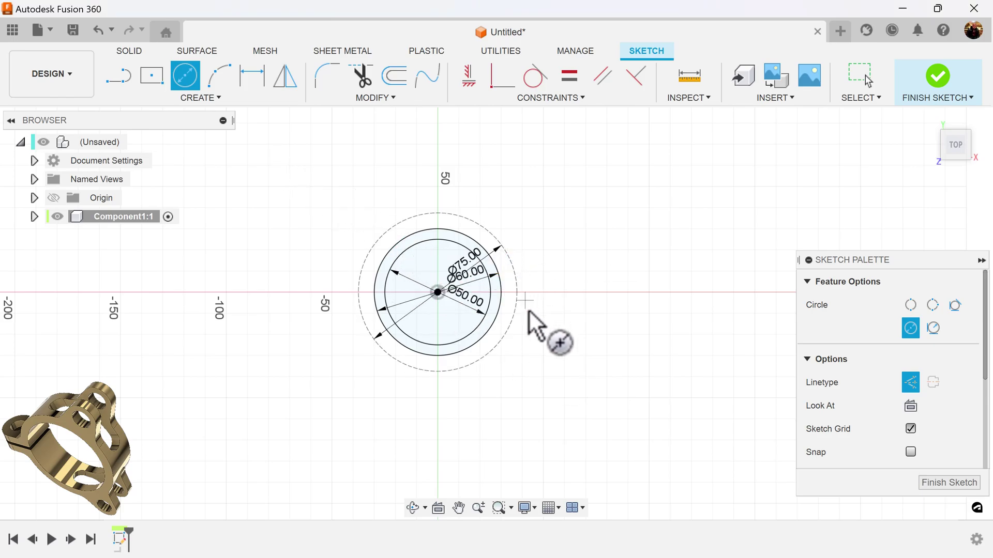
# Draw two construction lines from the origin to the 75 mm circle, one horizontal to the left and one up-right at about 61°.
pyautogui.scroll(4, 549, 365)
pyautogui.moveTo(552, 304)
pyautogui.mouseDown(button='middle')
pyautogui.moveTo(658, 394)
pyautogui.moveTo(773, 404)
pyautogui.mouseUp(button='middle')
pyautogui.scroll(4, 615, 377)
pyautogui.press('c')
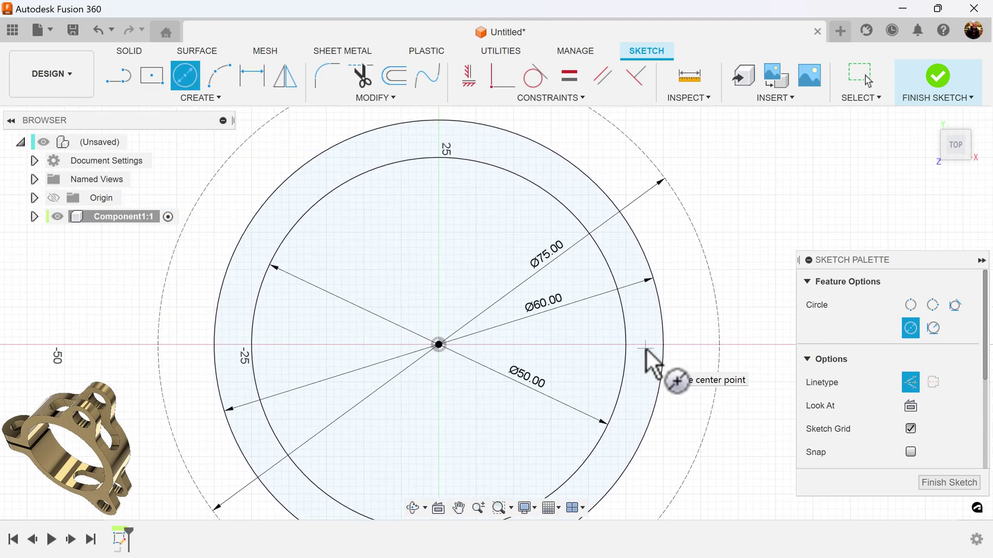
pyautogui.scroll(-1, 628, 323)
pyautogui.moveTo(628, 323); pyautogui.dragTo(623, 380, button='middle')
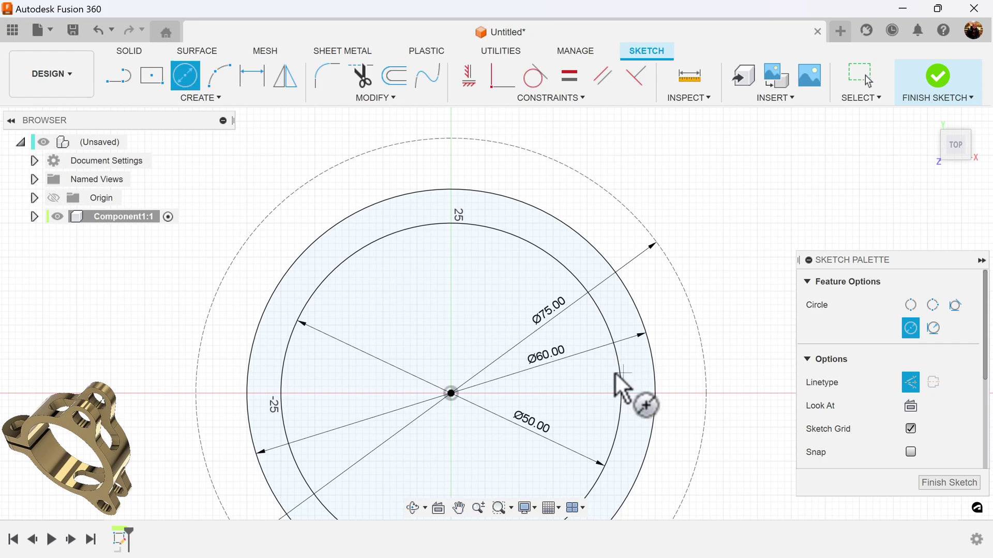
pyautogui.click(119, 77)
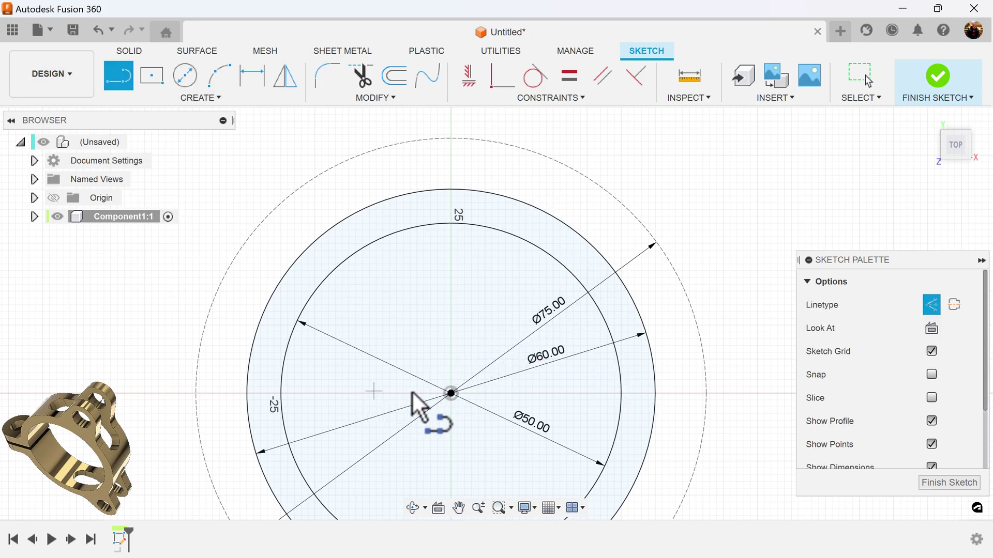
pyautogui.click(451, 393)
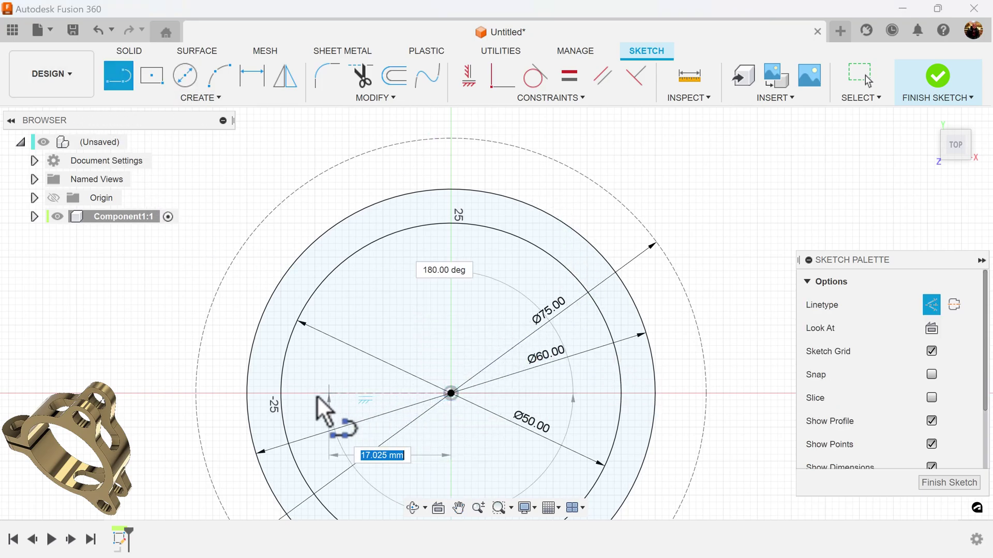
pyautogui.click(196, 393)
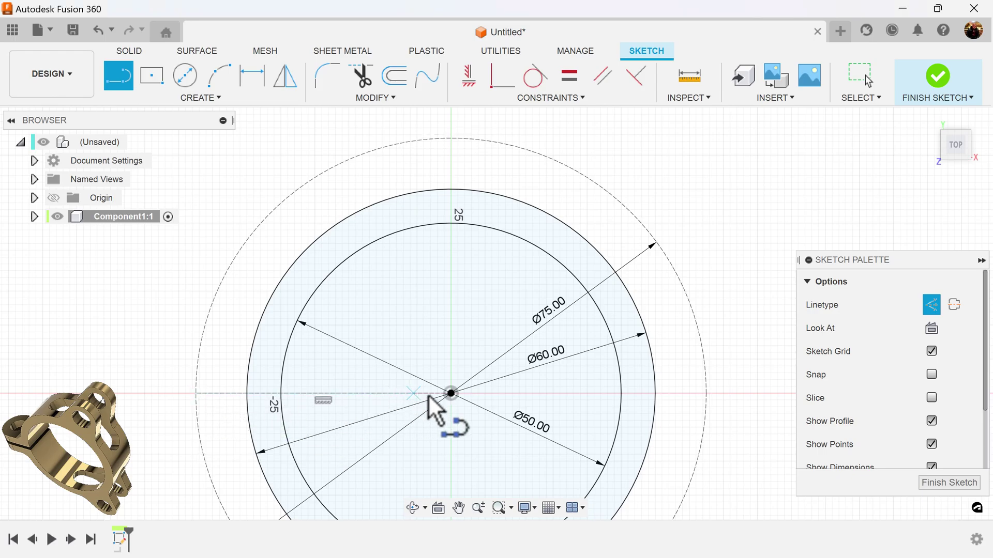
pyautogui.click(451, 393)
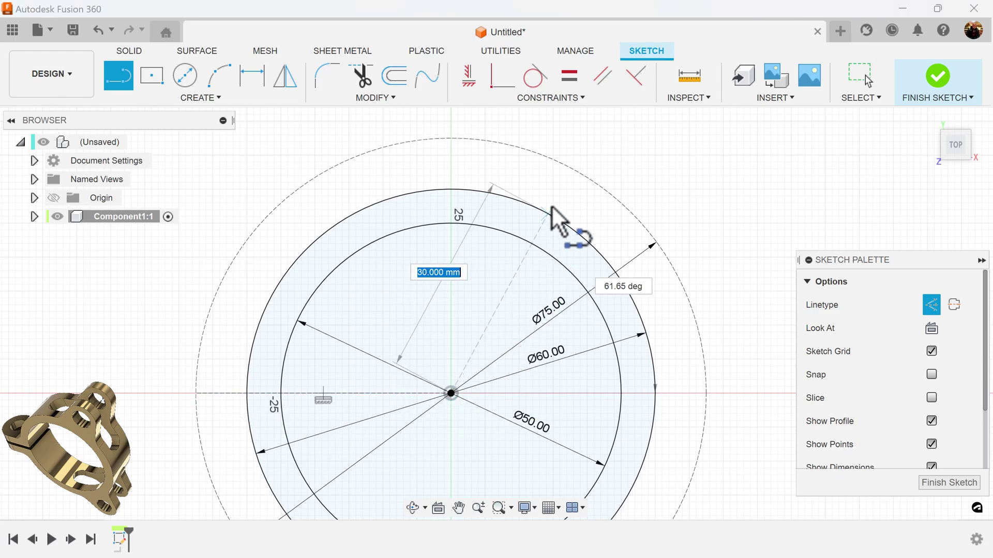
pyautogui.click(577, 171)
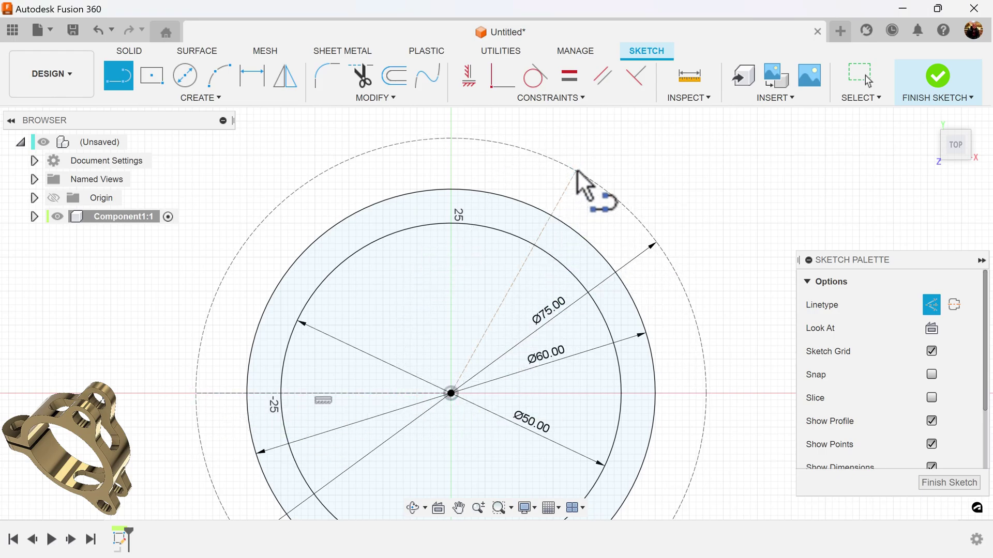
# Set the angle between the horizontal and the inclined construction lines to 120°.
pyautogui.click(252, 78)
pyautogui.click(556, 203)
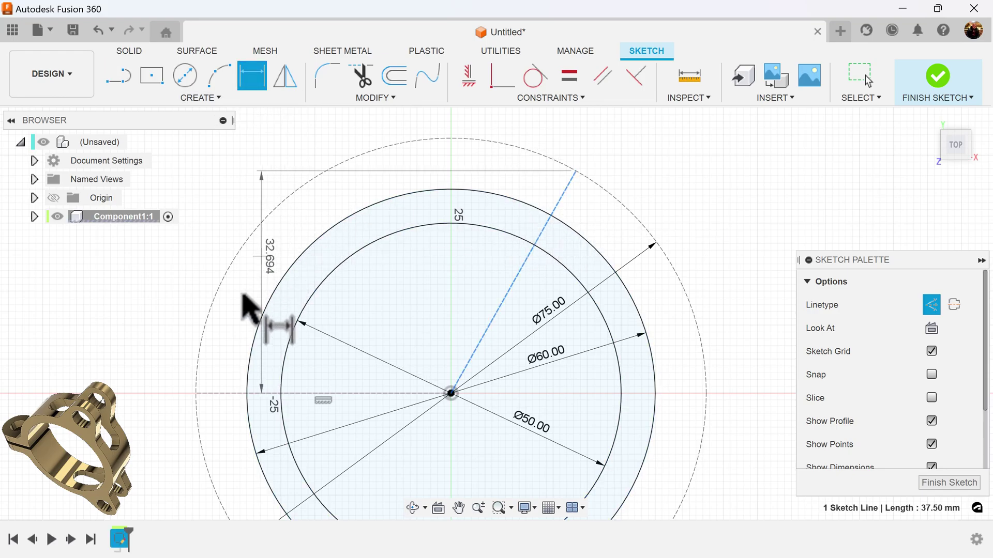
pyautogui.click(230, 394)
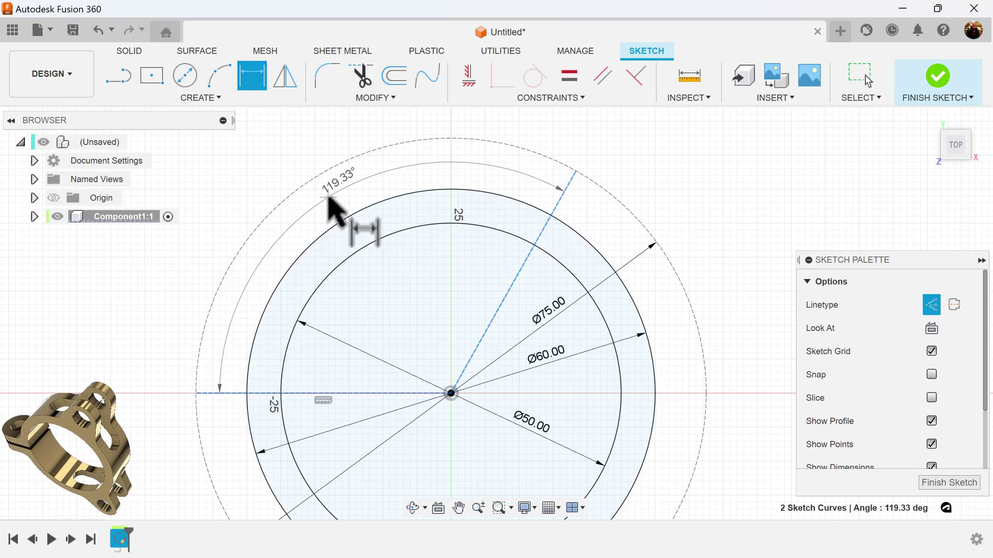
pyautogui.click(331, 206)
pyautogui.press('Return')
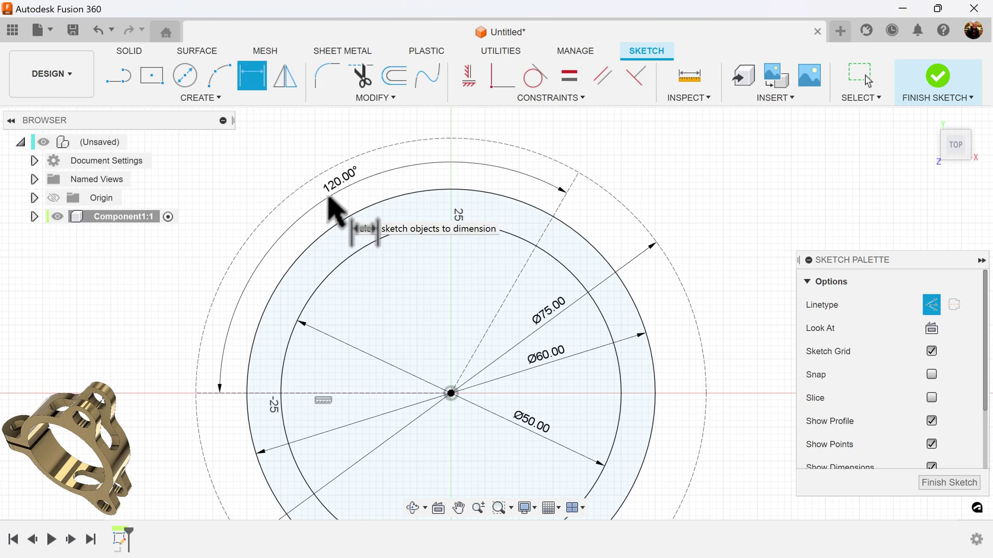
# Draw two more construction lines from the origin to the 75 mm circle, one on each side of the inclined line.
pyautogui.scroll(-2, 731, 310)
pyautogui.moveTo(731, 310); pyautogui.dragTo(669, 270, button='middle')
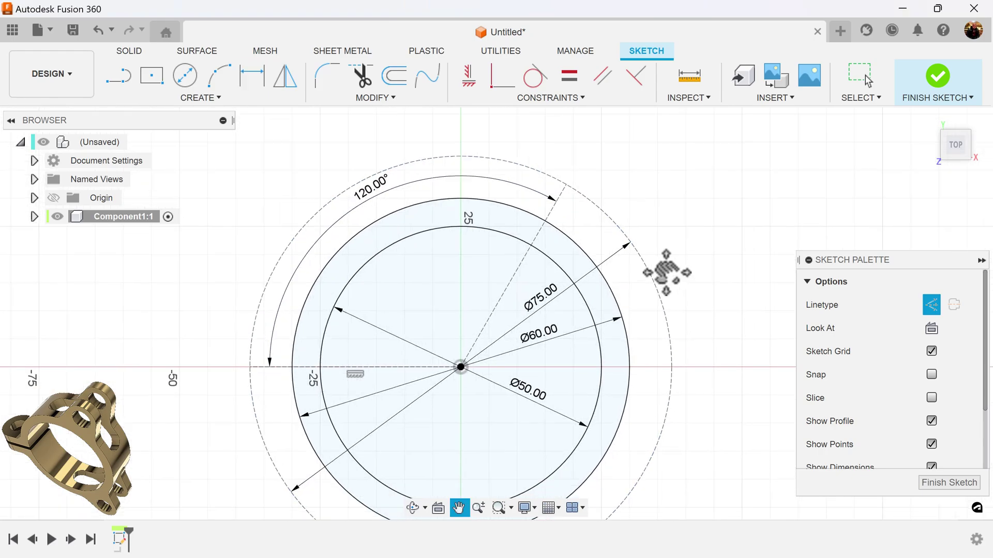
pyautogui.scroll(1, 517, 233)
pyautogui.click(117, 82)
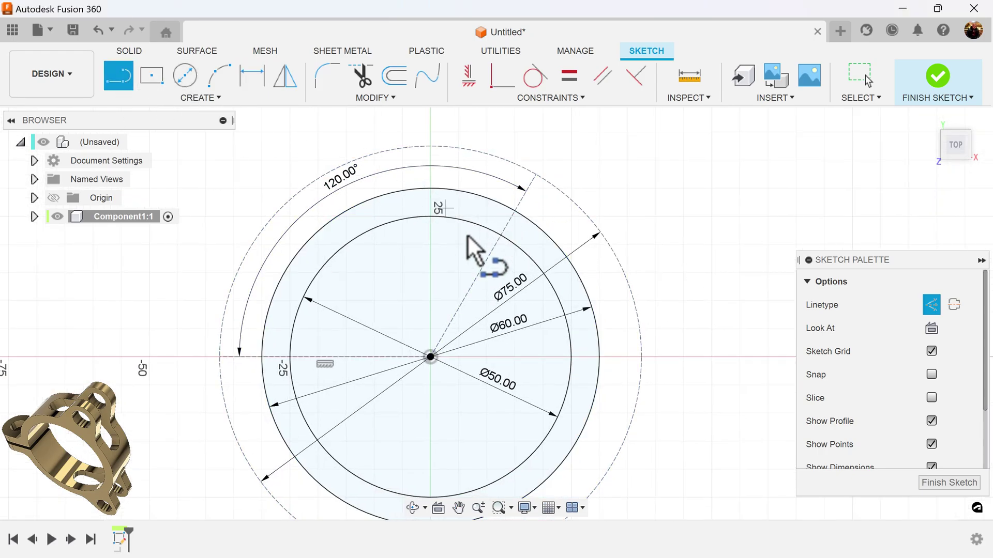
pyautogui.click(431, 357)
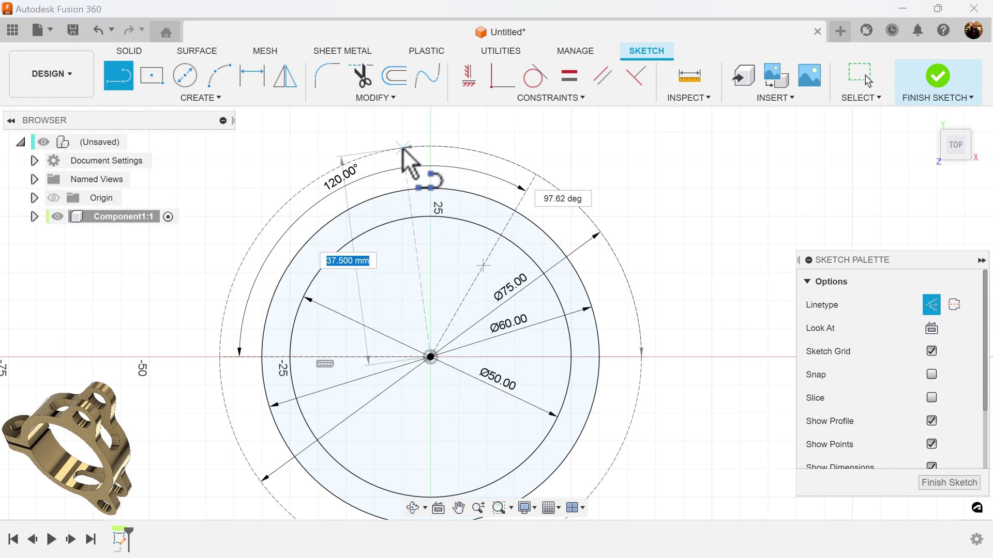
pyautogui.doubleClick(397, 149)
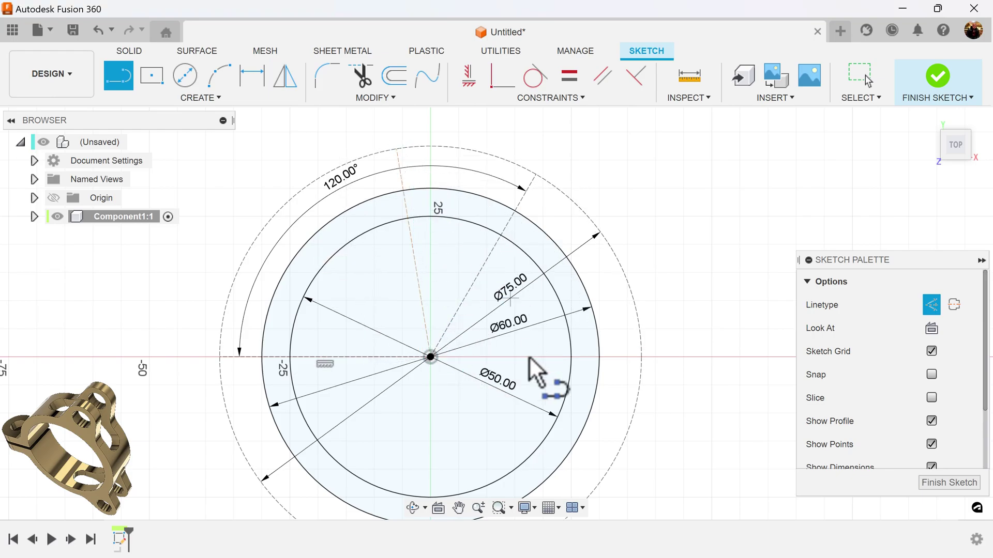
pyautogui.click(430, 357)
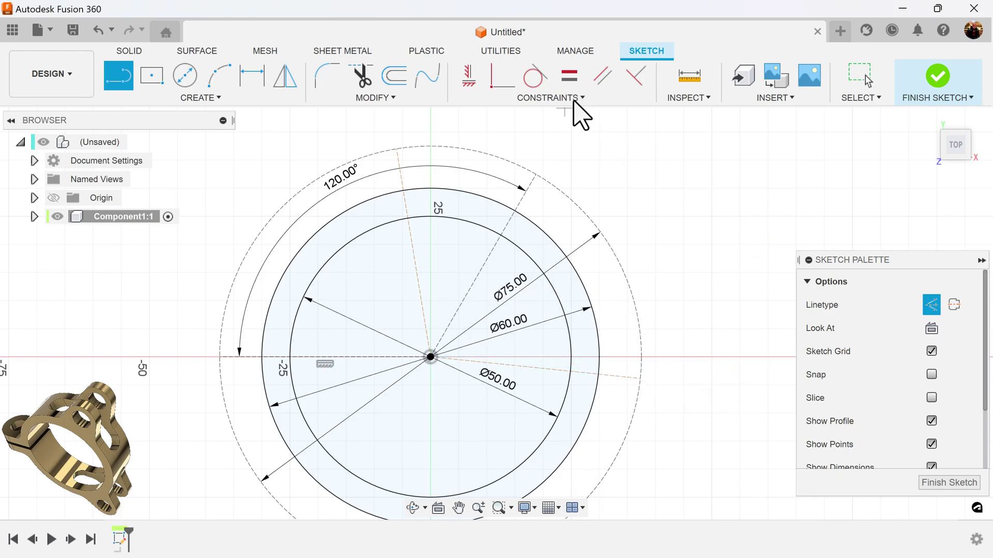
# Constrain the two new construction lines on either side of the inclined line to be perpendicular to each other.
pyautogui.click(636, 76)
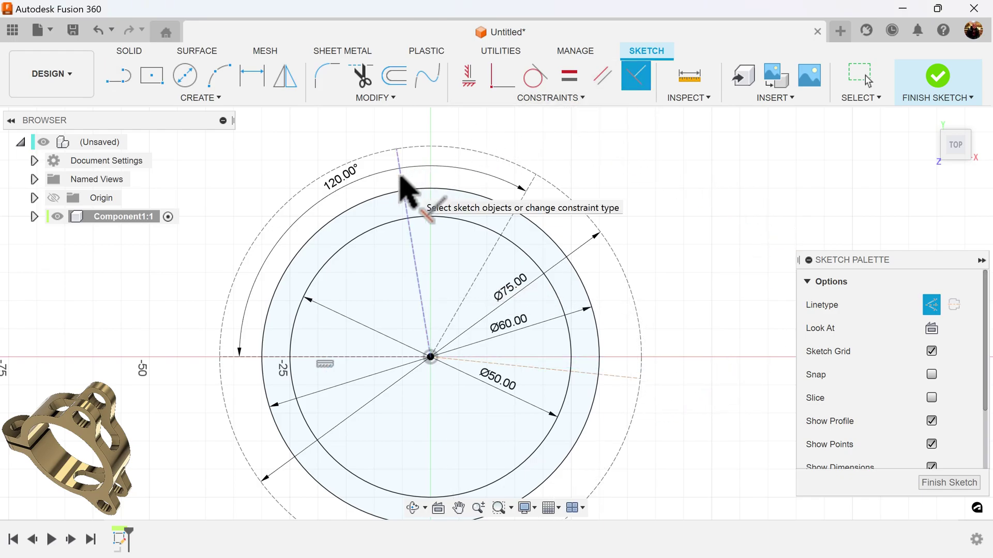
pyautogui.click(401, 178)
pyautogui.click(623, 379)
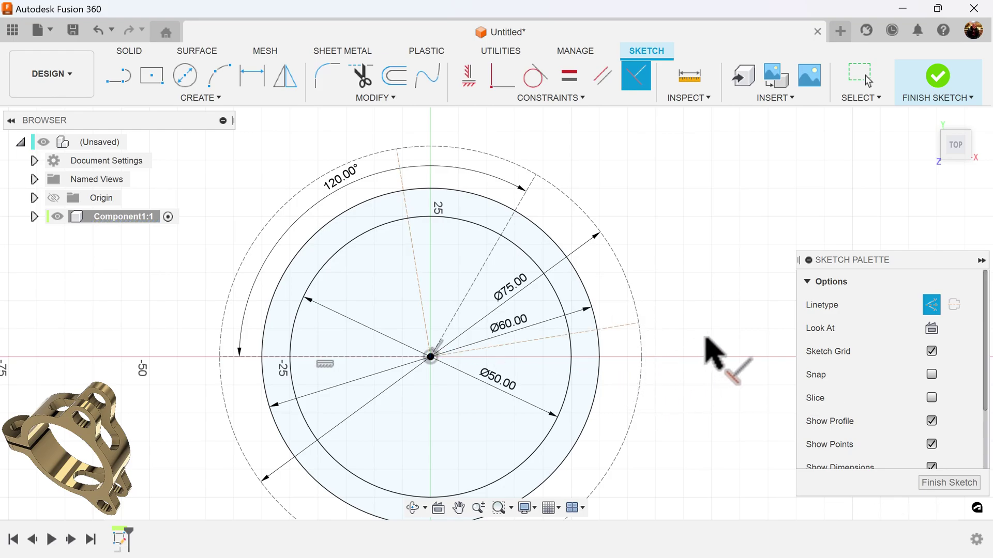
pyautogui.press('Escape')
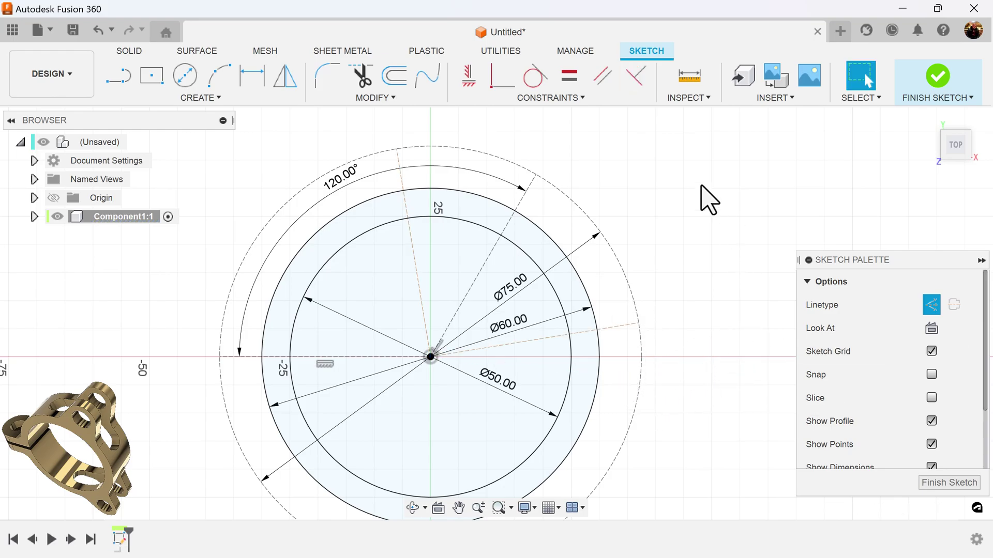
# Make the two perpendicular construction lines symmetric about the inclined construction line between them.
pyautogui.click(553, 98)
pyautogui.click(499, 270)
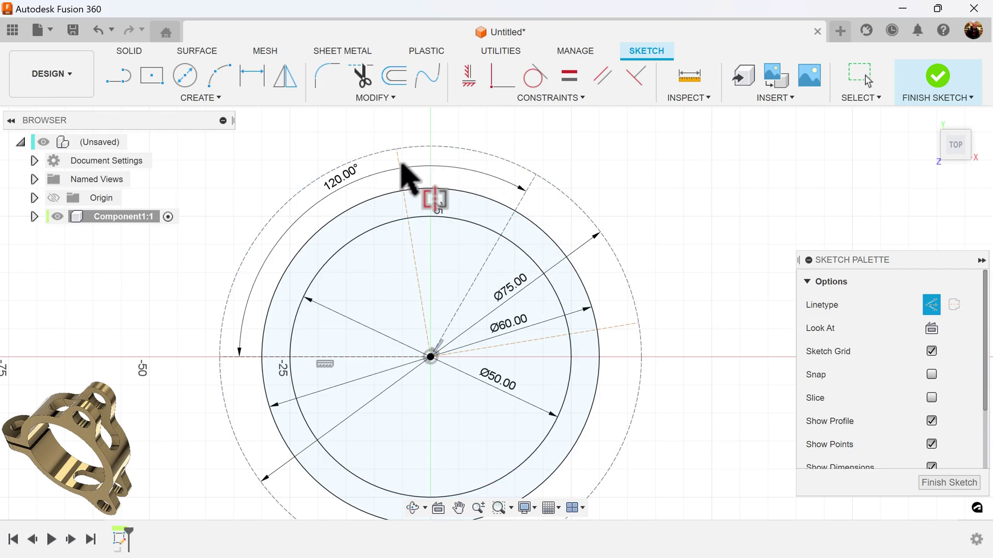
pyautogui.click(405, 182)
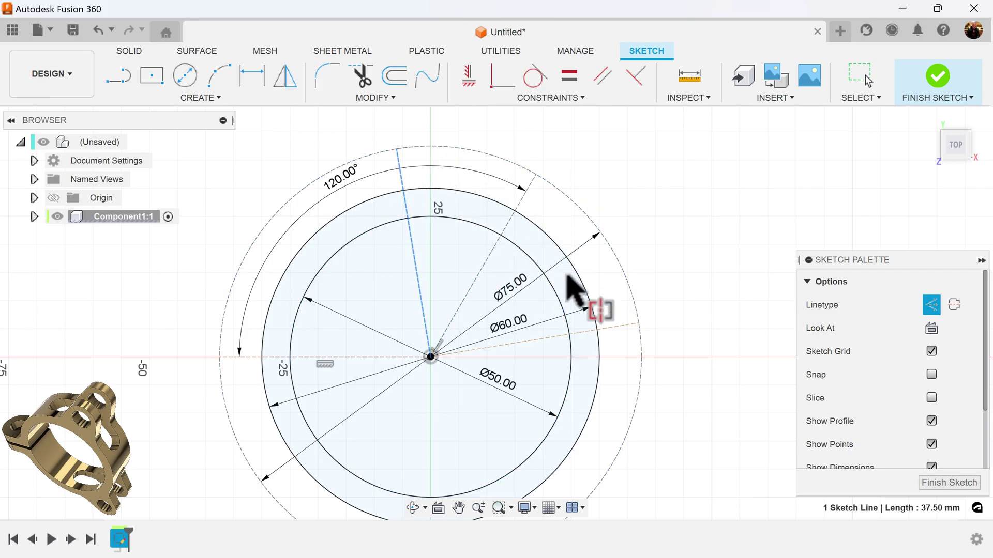
pyautogui.click(615, 330)
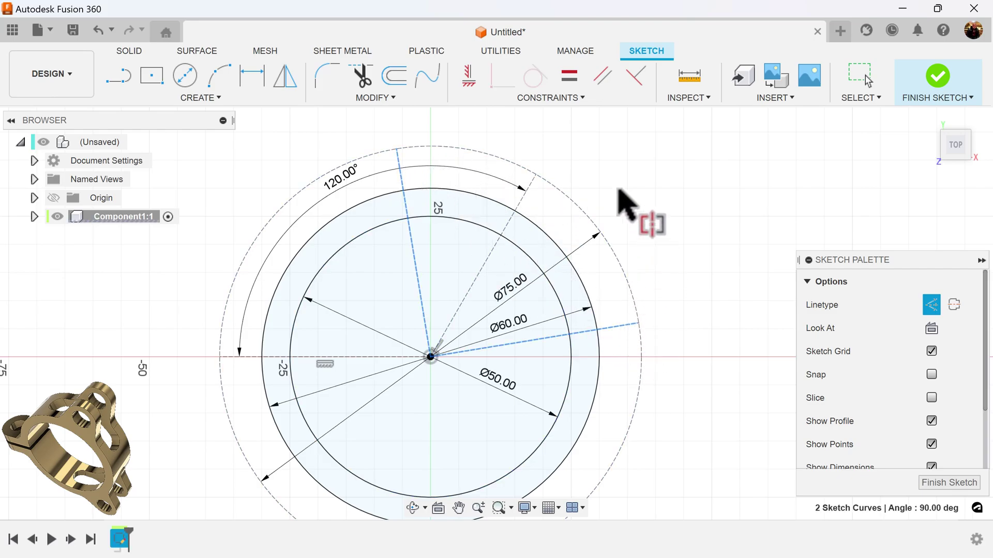
pyautogui.click(532, 184)
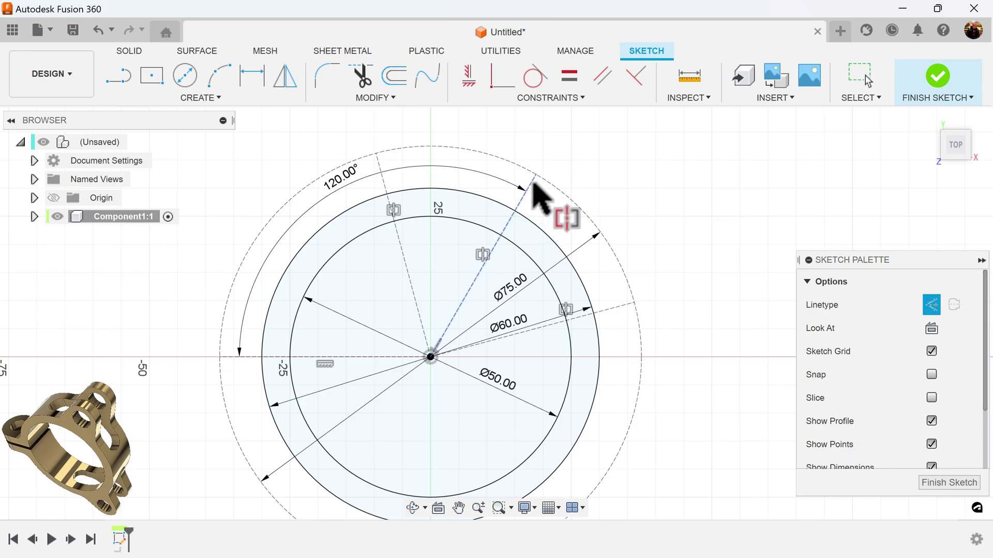
pyautogui.press('Escape')
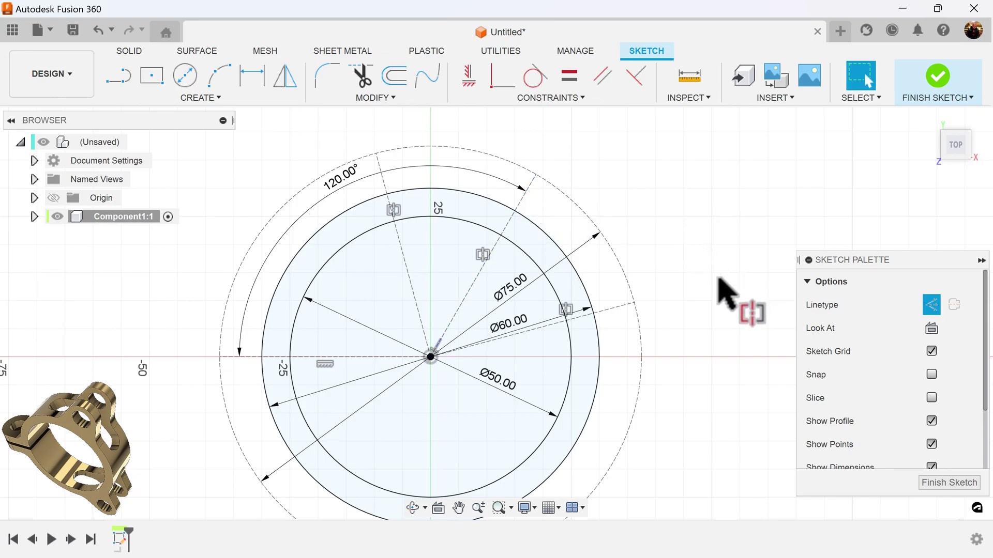
pyautogui.scroll(-4, 682, 292)
pyautogui.scroll(1, 699, 296)
pyautogui.moveTo(661, 282)
pyautogui.mouseDown(button='middle')
pyautogui.moveTo(643, 269)
pyautogui.moveTo(674, 288)
pyautogui.mouseUp(button='middle')
pyautogui.scroll(4, 641, 281)
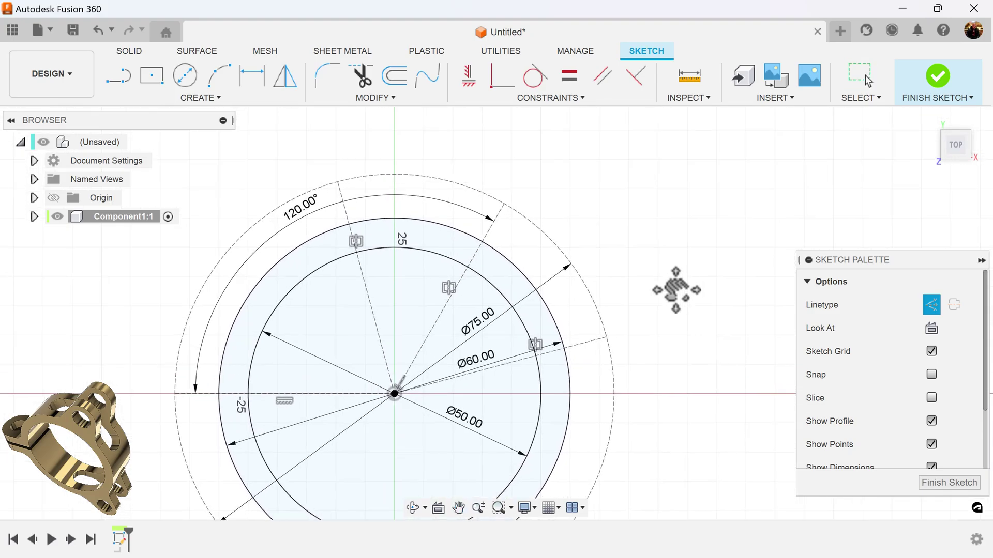
# Draw a 10 mm diameter solid-line circle where the inclined construction line meets the 75 mm construction circle.
pyautogui.click(186, 80)
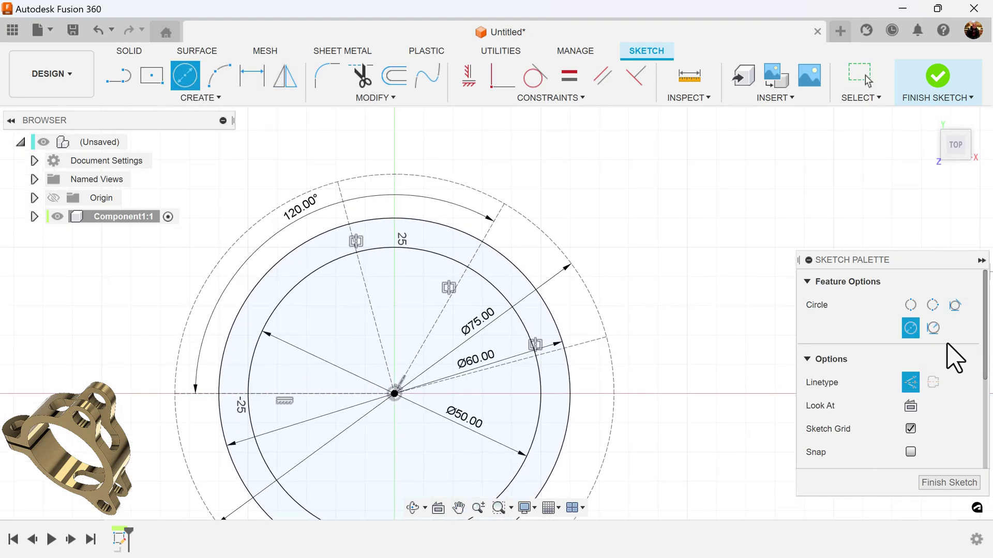
pyautogui.click(911, 383)
pyautogui.click(504, 202)
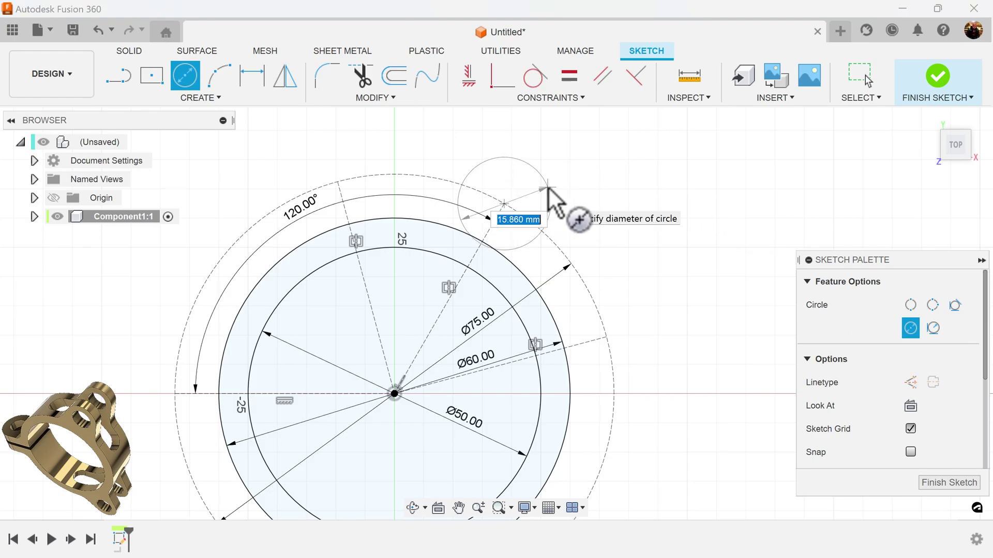
pyautogui.write('10')
pyautogui.press('Return')
pyautogui.scroll(-3, 609, 222)
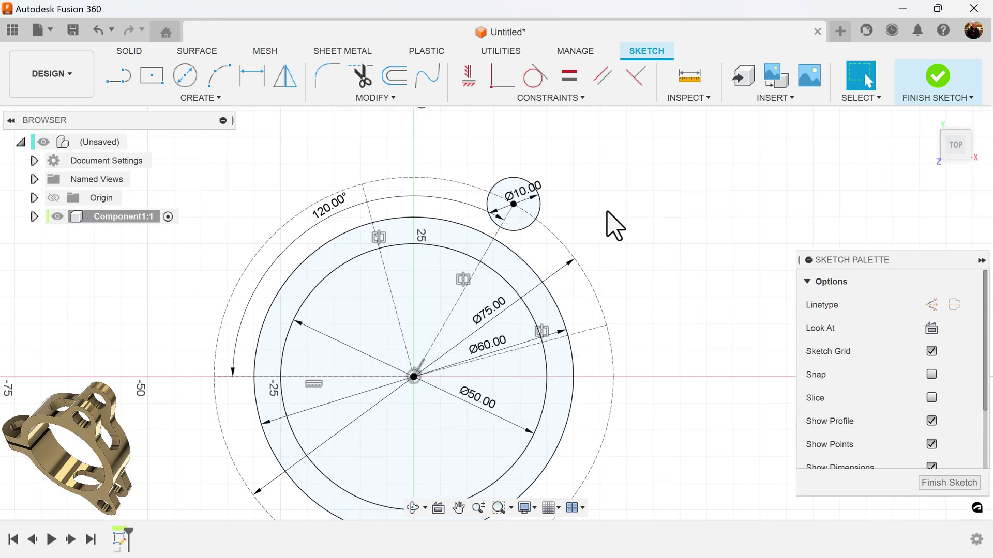
pyautogui.moveTo(647, 215); pyautogui.dragTo(662, 219, button='middle')
pyautogui.scroll(2, 627, 226)
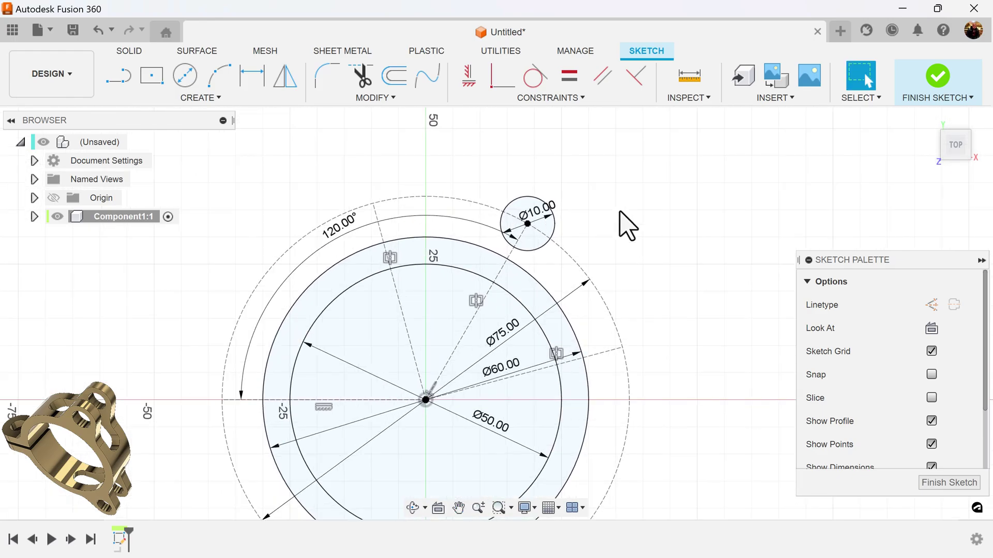
pyautogui.click(118, 76)
pyautogui.moveTo(675, 207); pyautogui.dragTo(680, 240, button='middle')
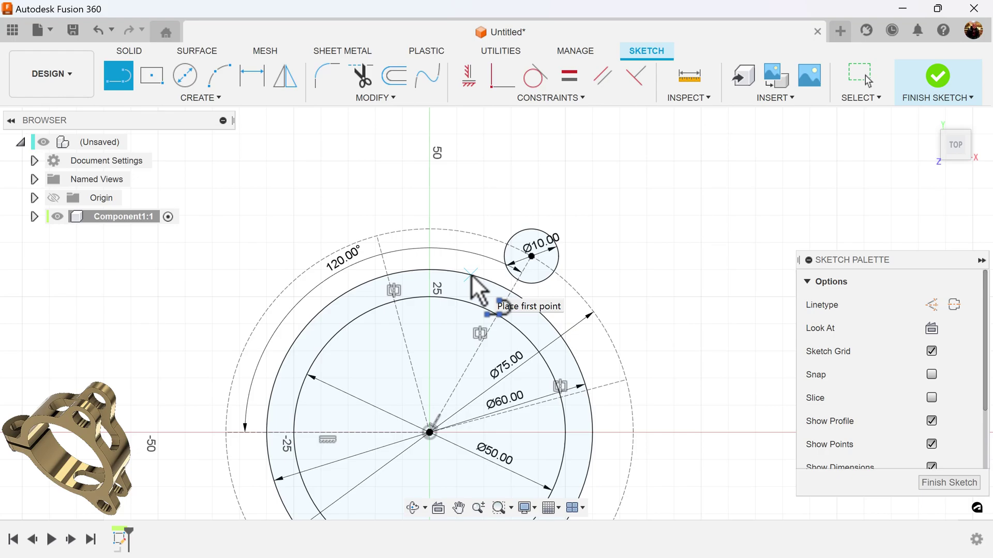
pyautogui.click(392, 273)
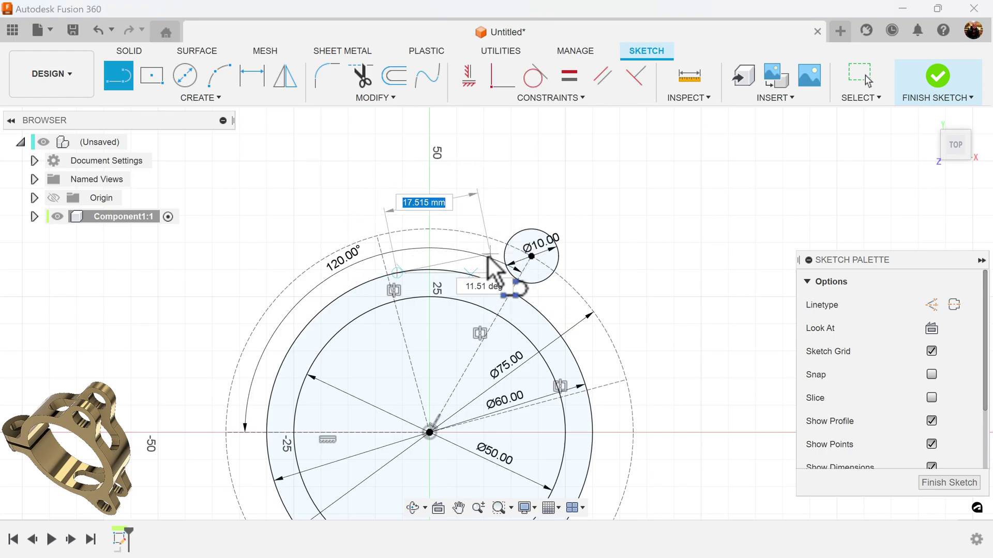
pyautogui.press('Escape')
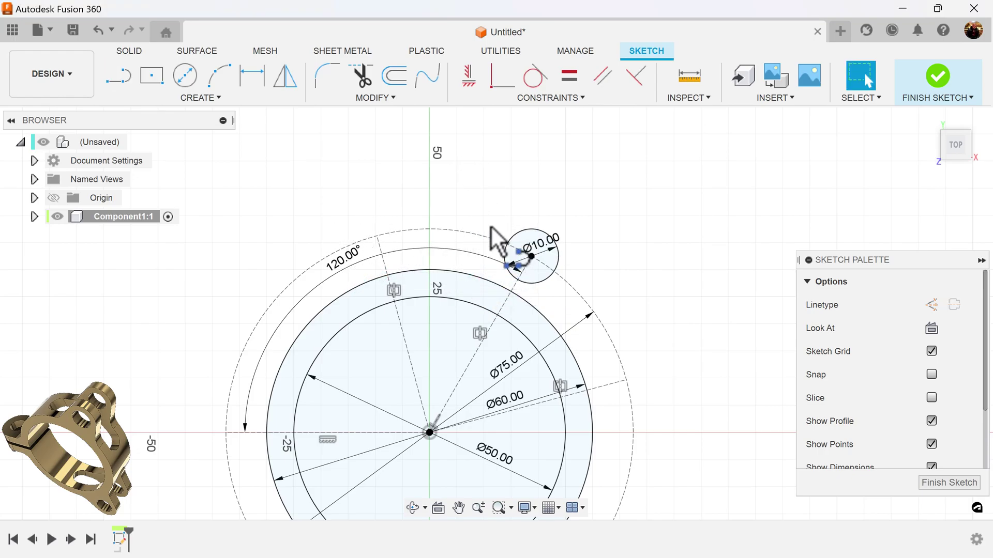
# Sketch the lug outline from the 60 mm circle as a line, a tangent arc around the 10 mm hole, and a line back to the circle.
pyautogui.click(118, 76)
pyautogui.click(467, 276)
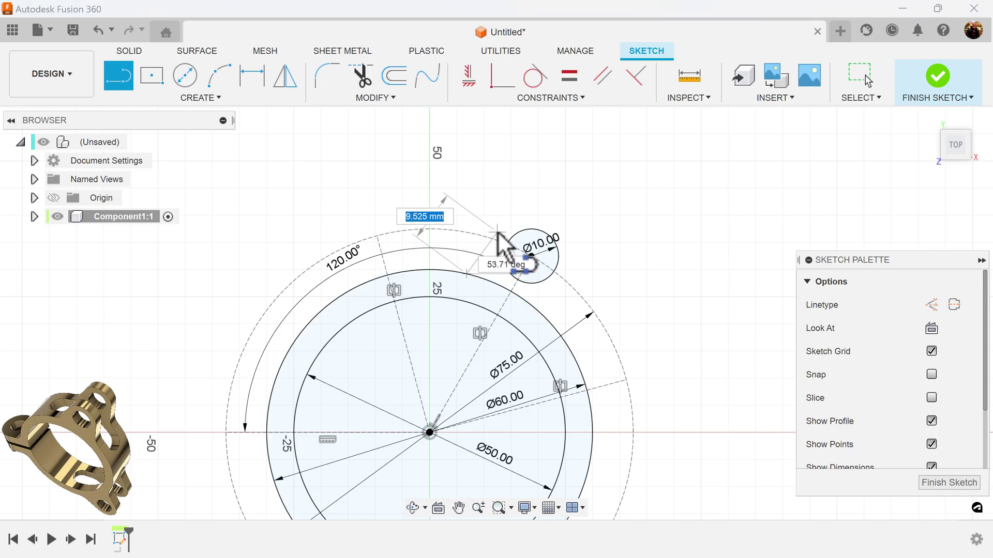
pyautogui.scroll(3, 498, 244)
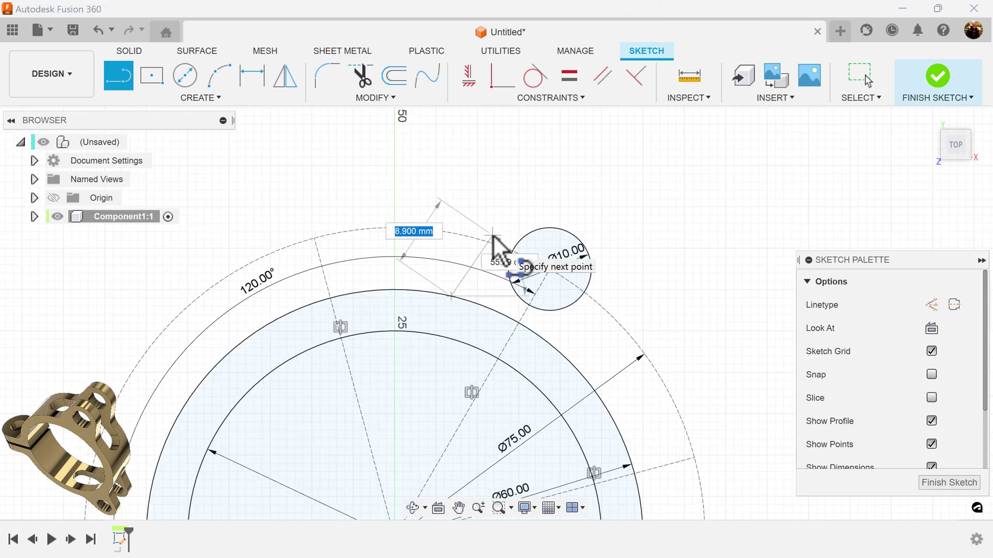
pyautogui.moveTo(493, 237); pyautogui.dragTo(616, 298)
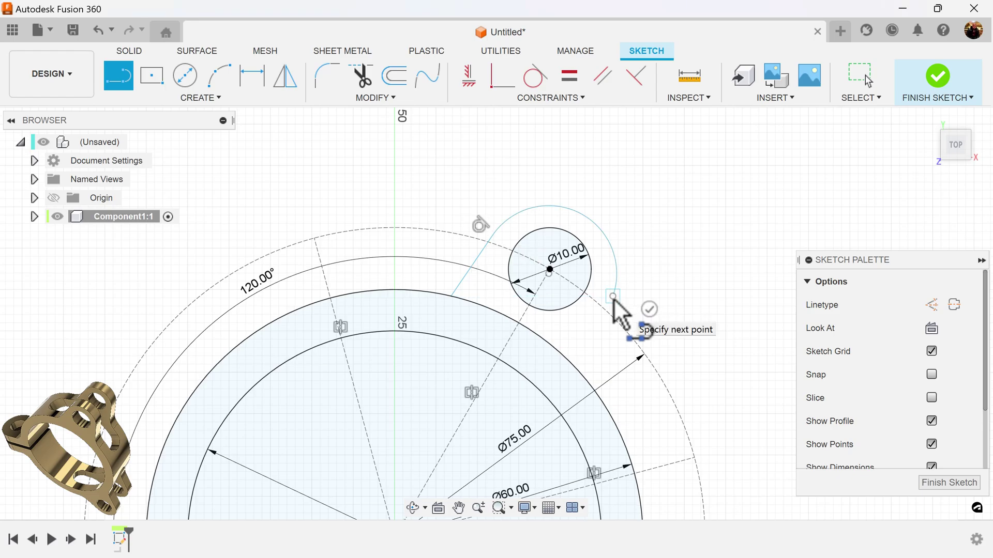
pyautogui.click(575, 366)
pyautogui.scroll(1, 678, 323)
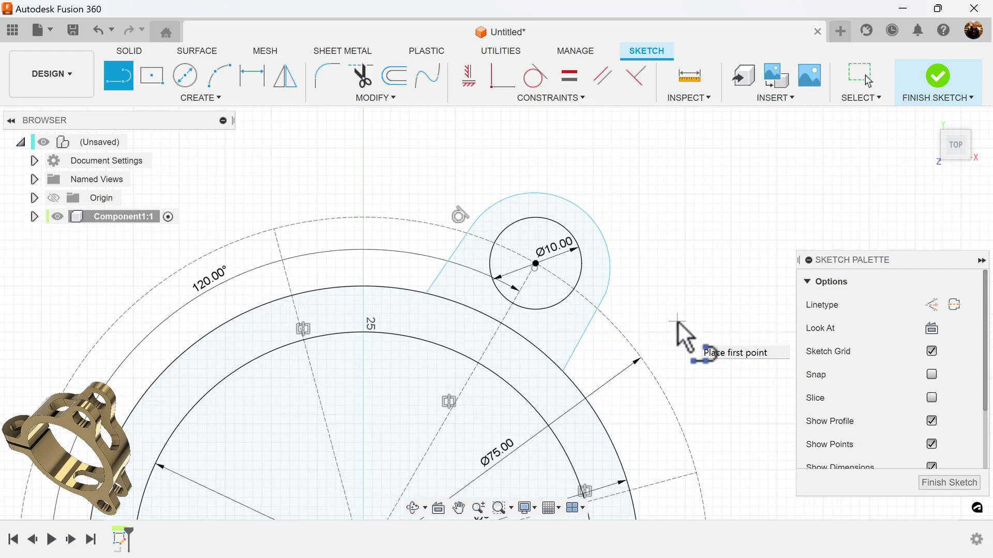
pyautogui.moveTo(681, 332); pyautogui.dragTo(660, 303, button='middle')
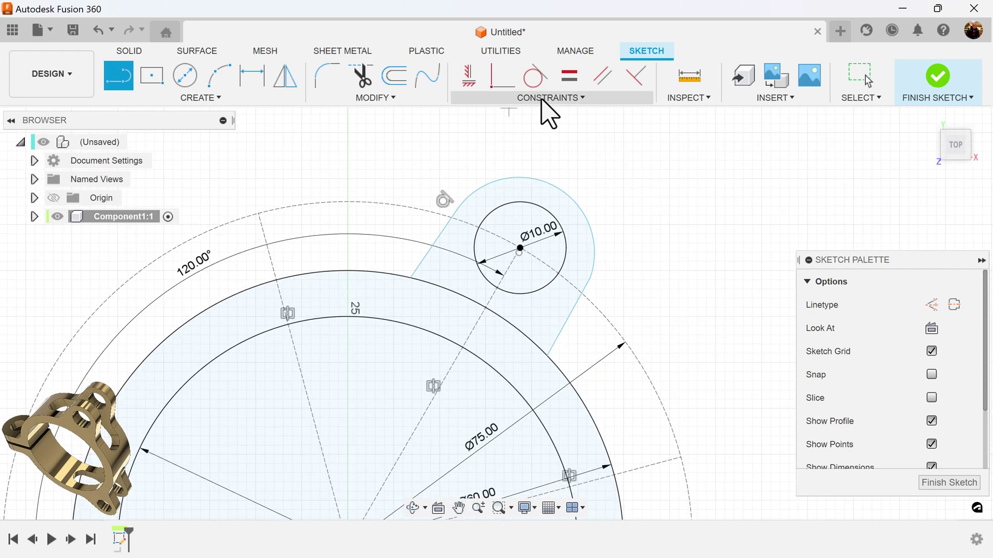
# Constrain the lug's outer arc to be concentric with the 10 mm hole.
pyautogui.click(550, 98)
pyautogui.click(512, 239)
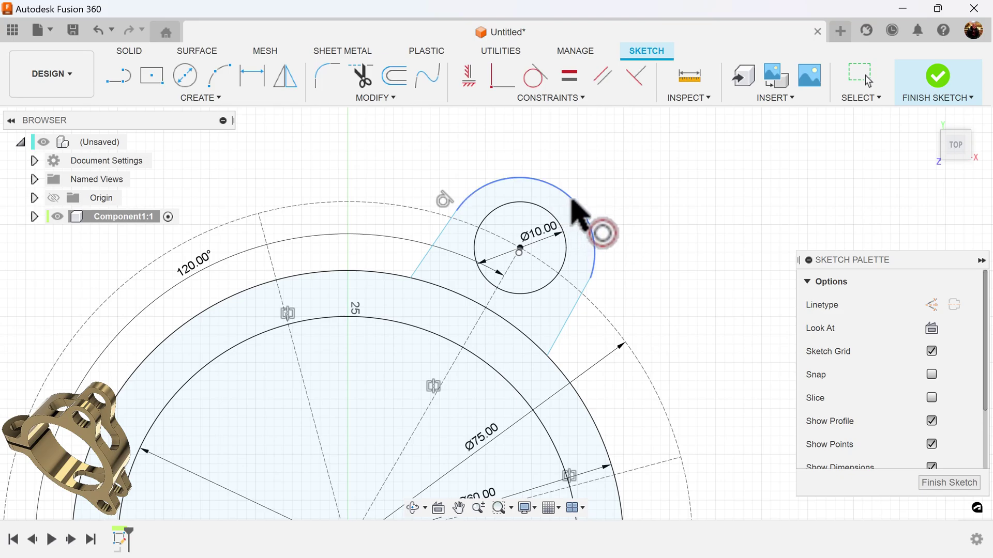
pyautogui.click(572, 202)
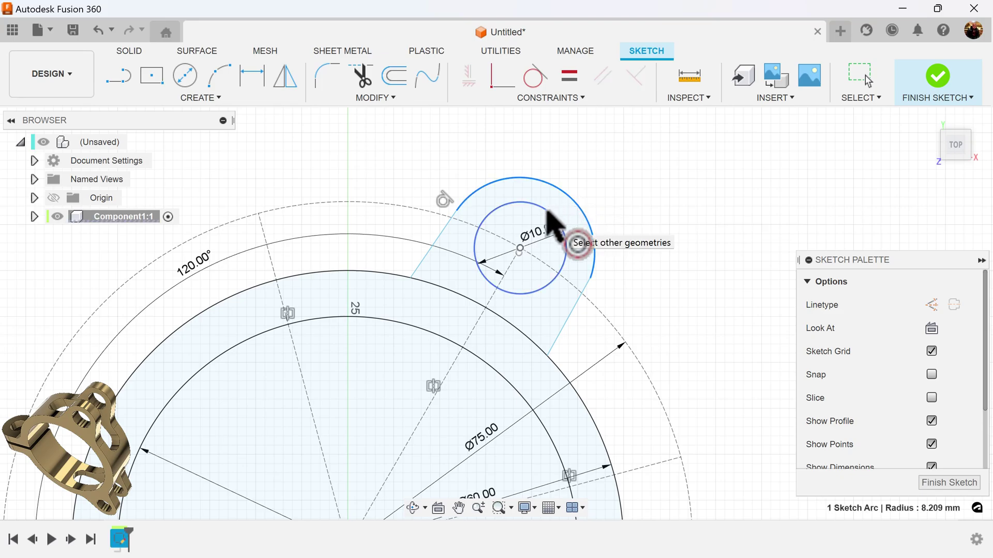
pyautogui.click(549, 217)
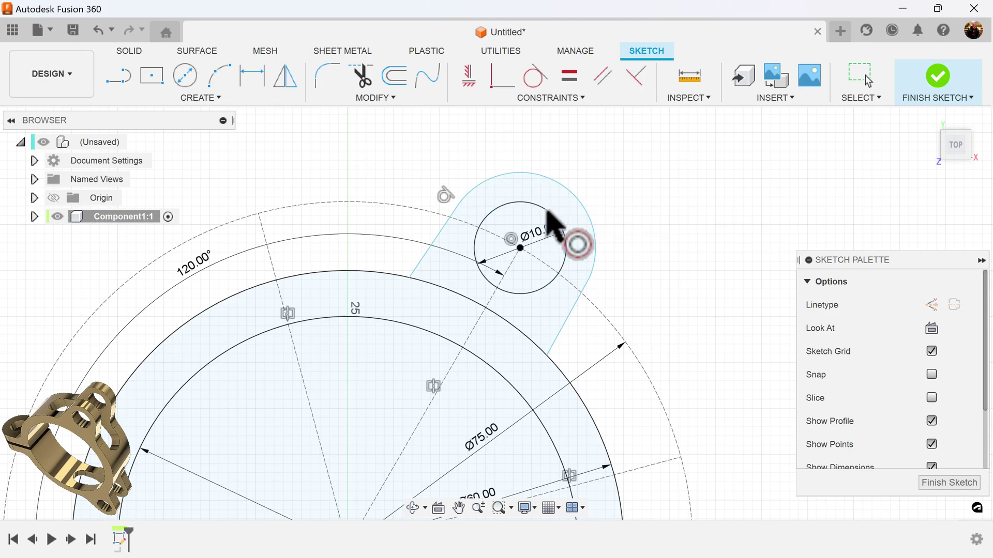
# Dimension the lug's outer arc with a radius of 8 mm.
pyautogui.click(263, 85)
pyautogui.click(573, 202)
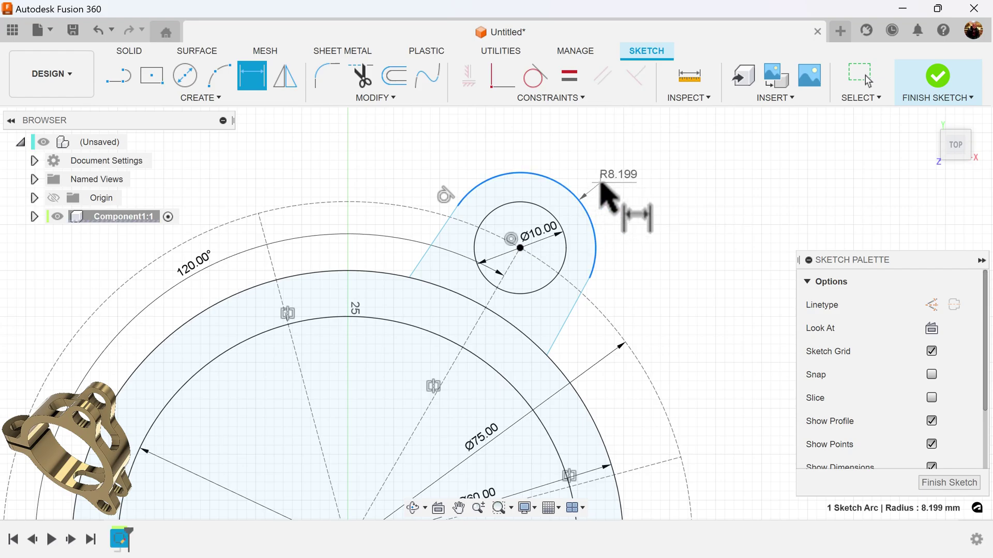
pyautogui.click(602, 188)
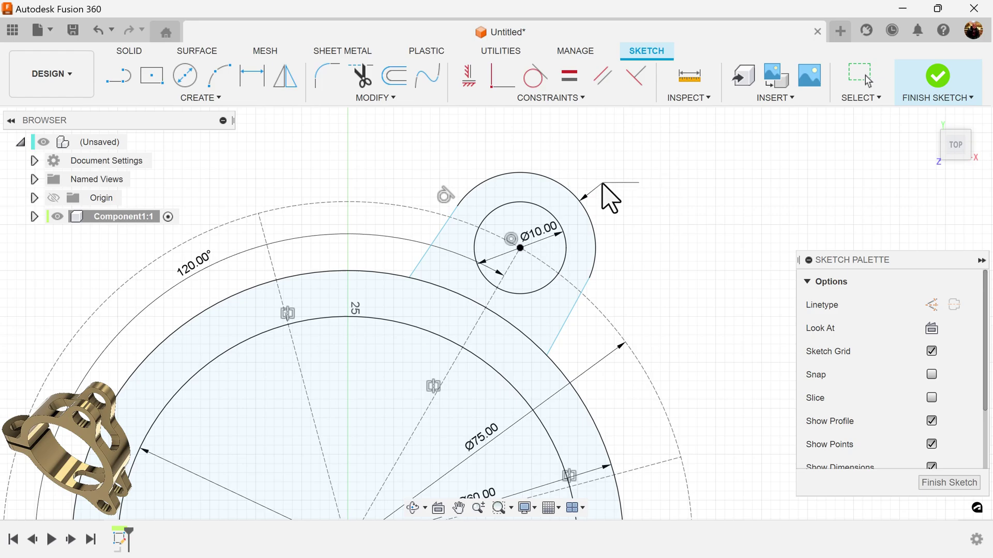
pyautogui.moveTo(661, 290); pyautogui.dragTo(658, 290, button='middle')
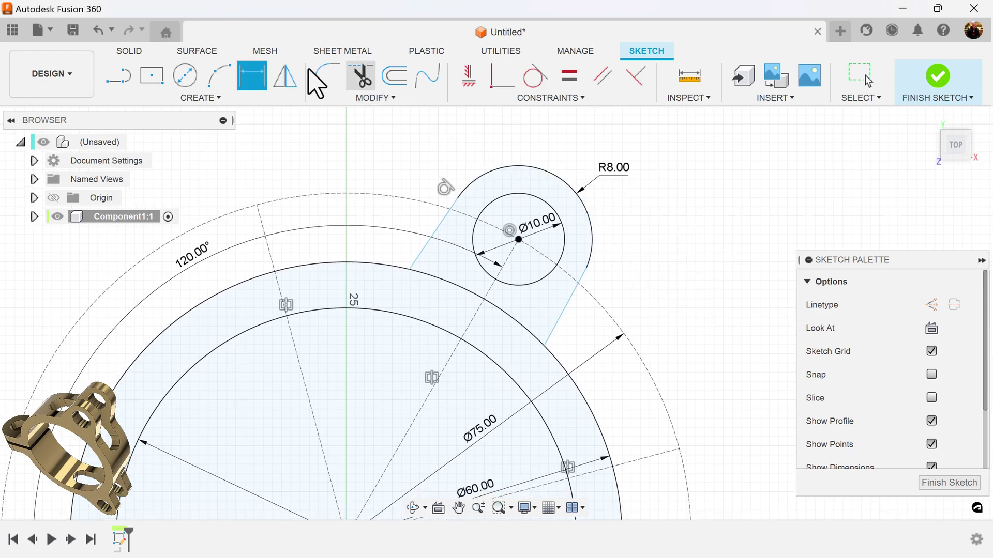
# Set the angle between the lug's two side lines to 30°.
pyautogui.click(437, 227)
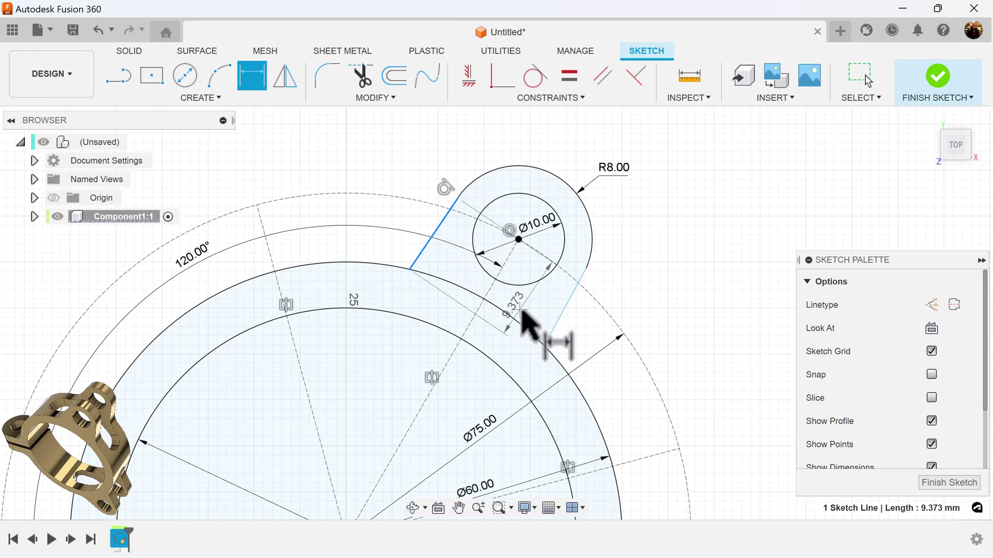
pyautogui.click(564, 313)
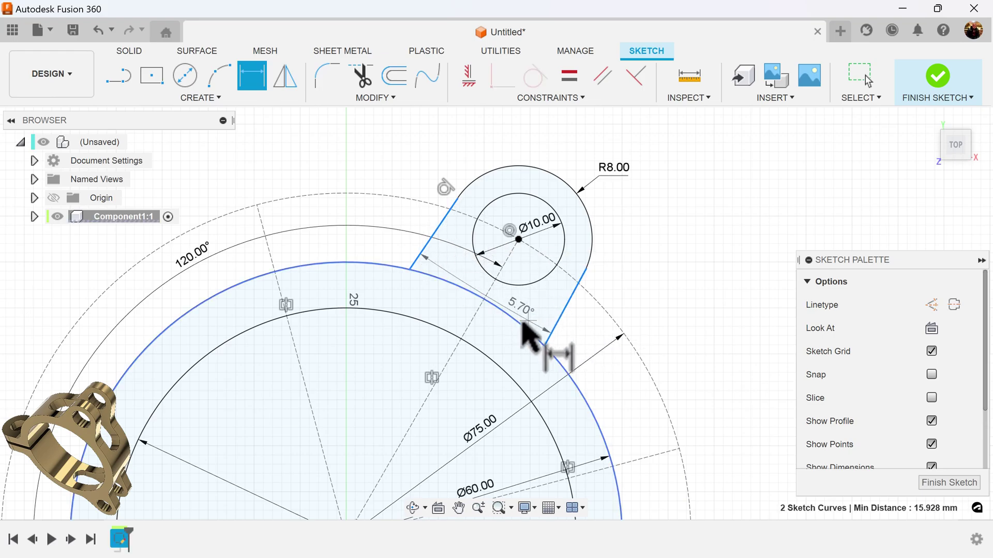
pyautogui.click(496, 337)
pyautogui.press('Return')
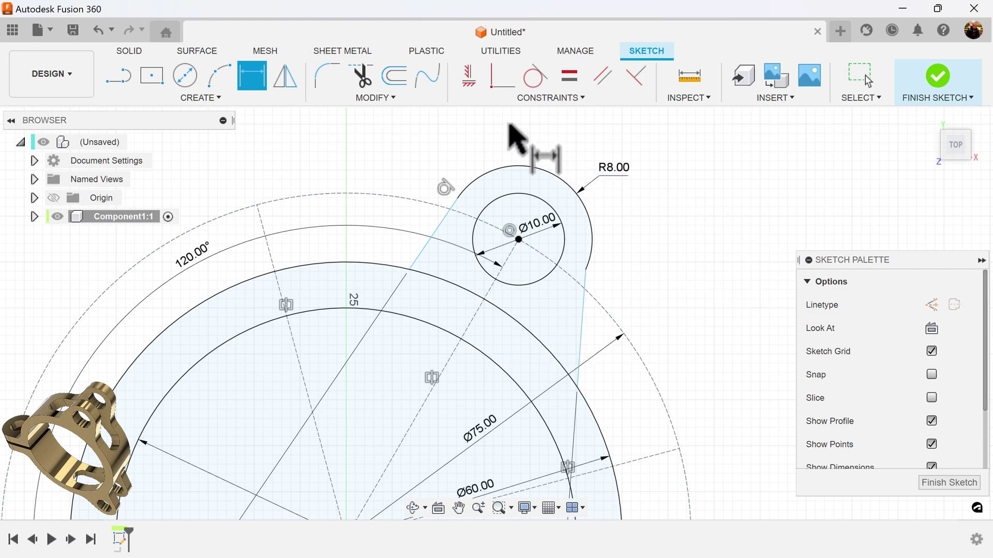
# Constrain the lug's second side line to be tangent to its 8 mm arc.
pyautogui.click(537, 80)
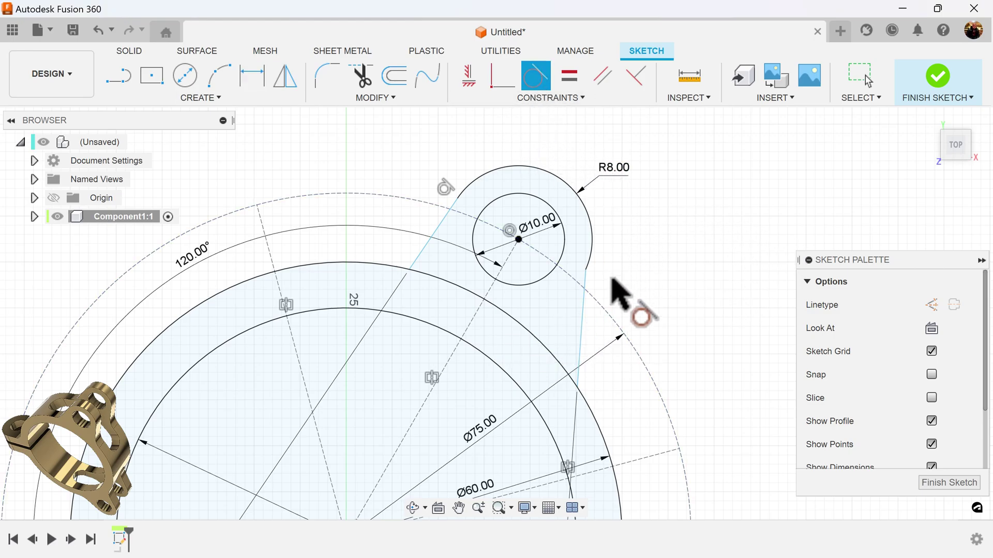
pyautogui.click(583, 327)
pyautogui.click(592, 261)
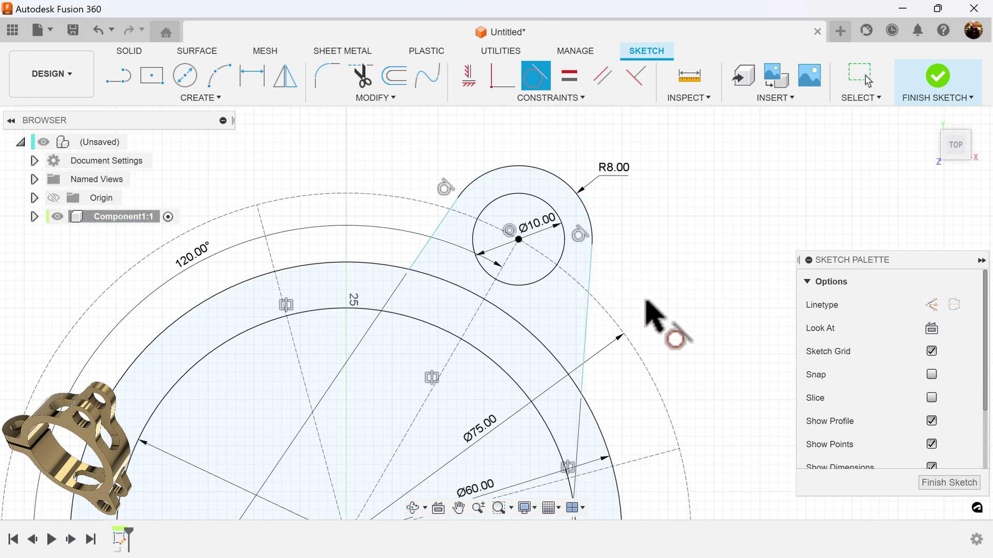
# Make the lug's two side lines symmetric about the inclined construction line through the hole.
pyautogui.click(559, 98)
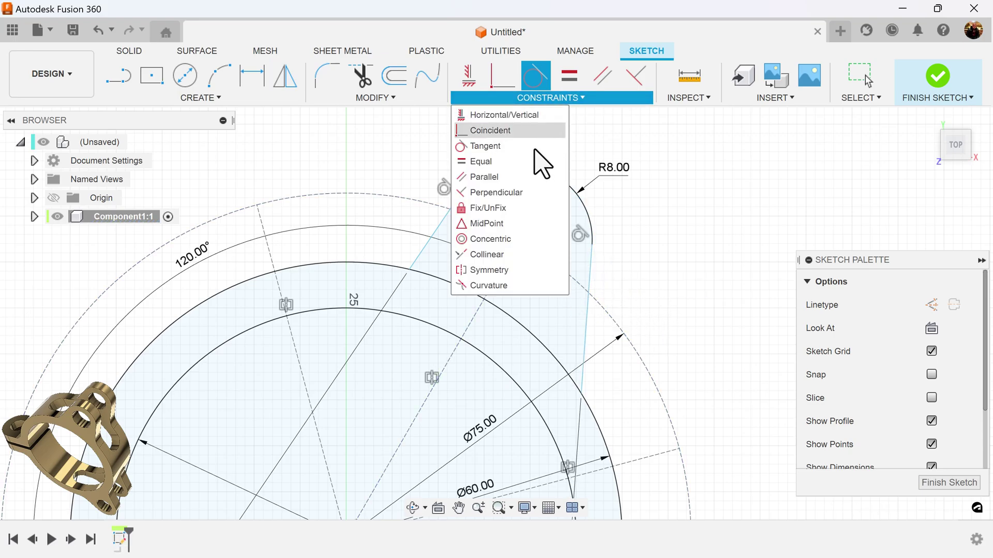
pyautogui.click(522, 270)
pyautogui.click(586, 332)
pyautogui.click(420, 260)
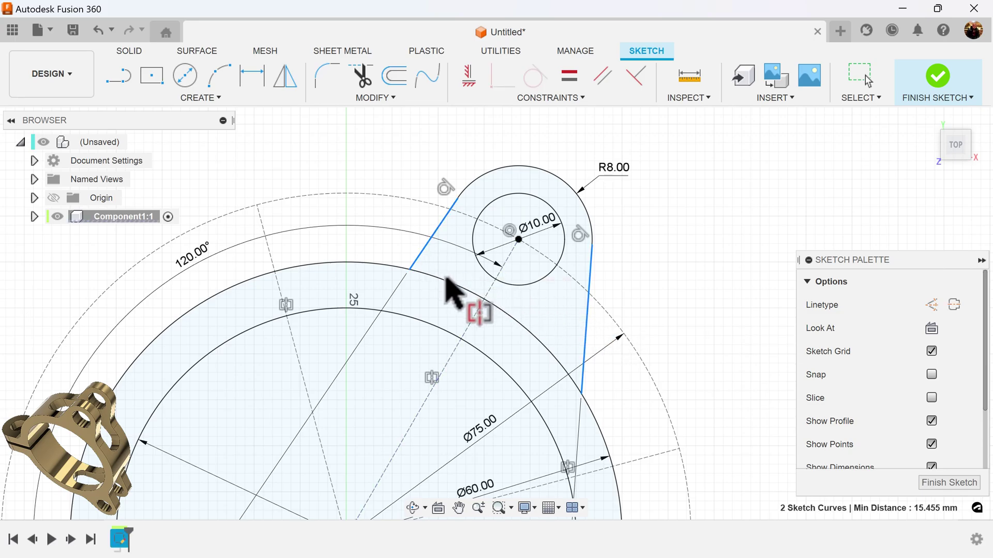
pyautogui.click(490, 298)
# Reposition the 30° angle dimension of the lug's side lines so it sits inside the ring circles.
pyautogui.scroll(-3, 690, 387)
pyautogui.scroll(-1, 690, 386)
pyautogui.moveTo(689, 387); pyautogui.dragTo(672, 327, button='middle')
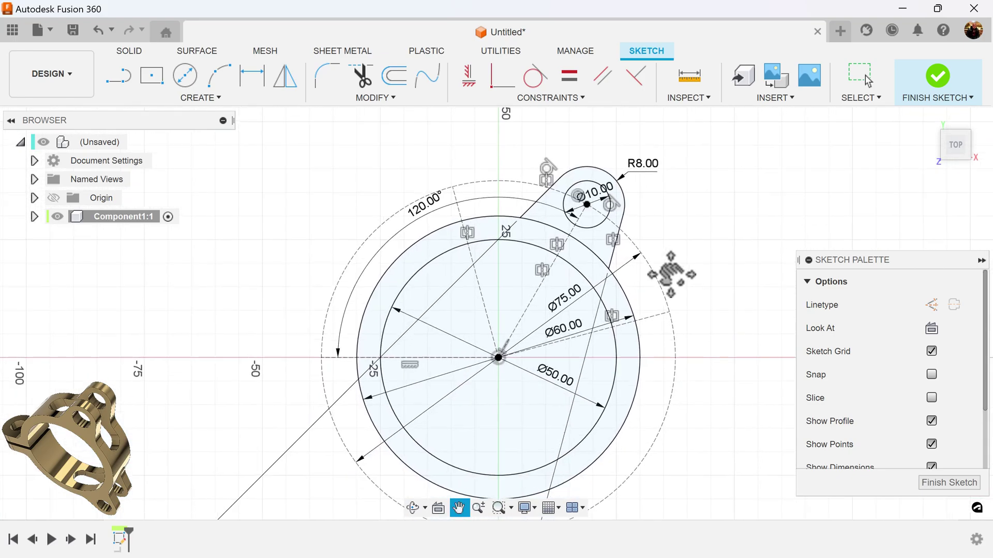
pyautogui.press('Escape')
pyautogui.scroll(-3, 685, 370)
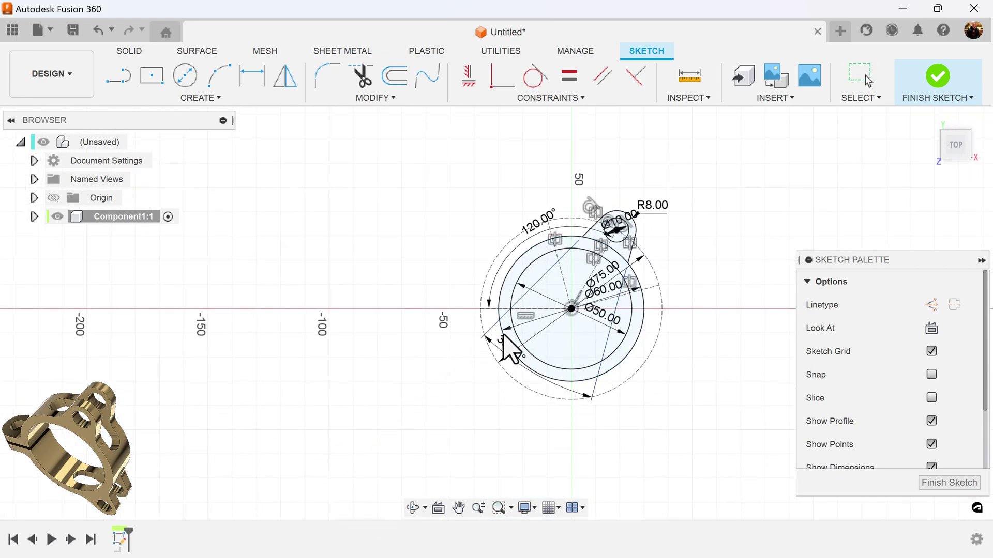
pyautogui.click(543, 328)
pyautogui.press('Escape')
pyautogui.scroll(2, 576, 338)
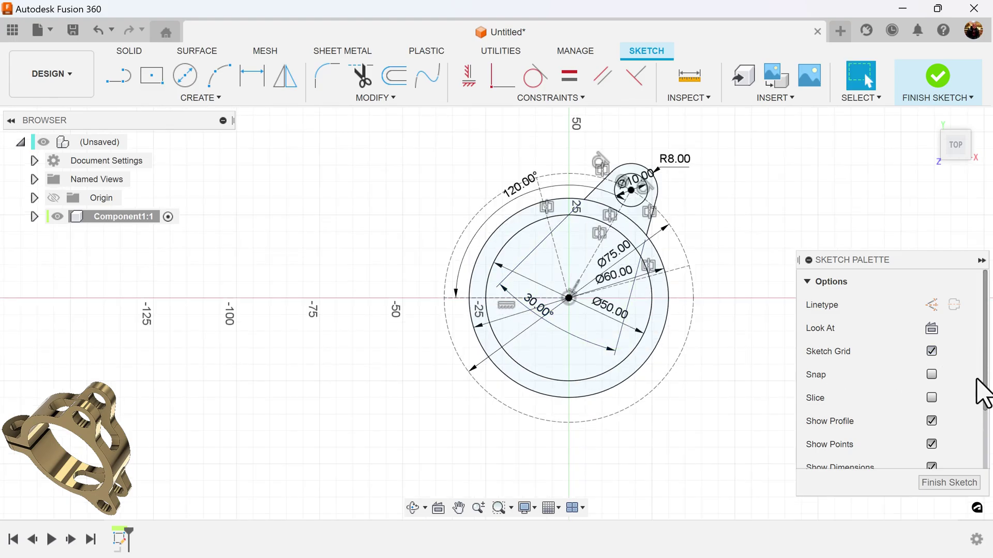
# Hide the sketch's constraints and dimensions, then finish the sketch and switch to the home view.
pyautogui.scroll(-3, 977, 380)
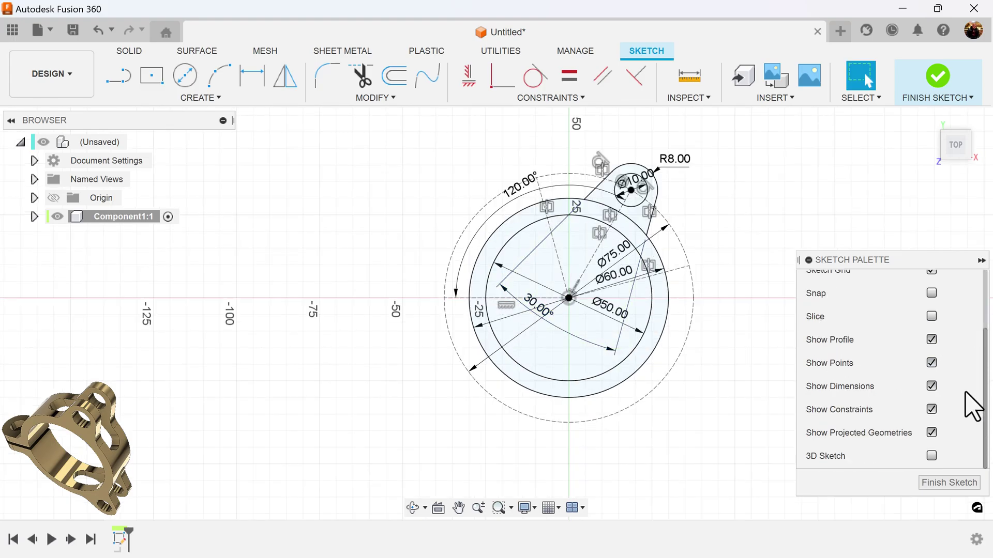
pyautogui.click(931, 409)
pyautogui.click(931, 386)
pyautogui.moveTo(723, 327)
pyautogui.mouseDown(button='middle')
pyautogui.moveTo(623, 357)
pyautogui.moveTo(711, 378)
pyautogui.moveTo(710, 362)
pyautogui.mouseUp(button='middle')
pyautogui.scroll(3, 625, 414)
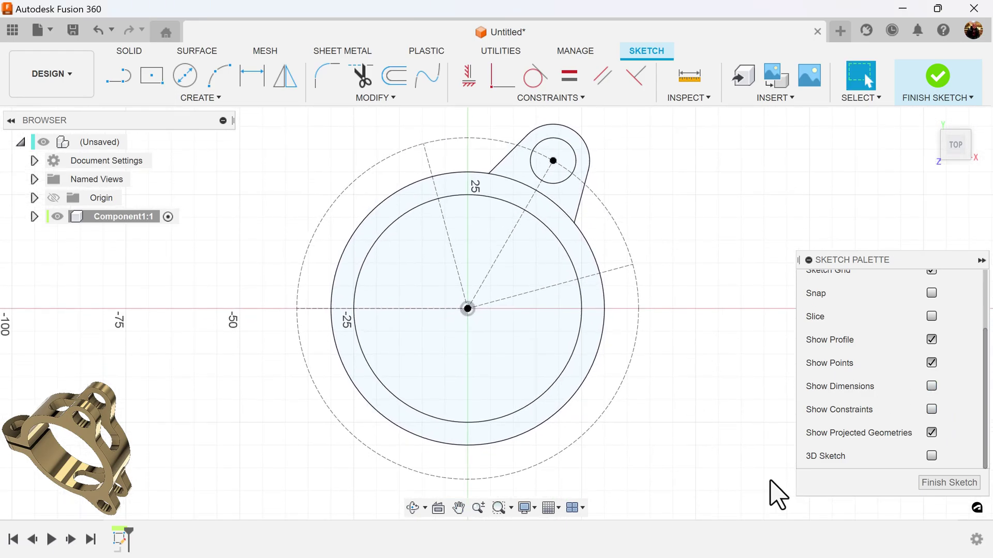
pyautogui.click(951, 483)
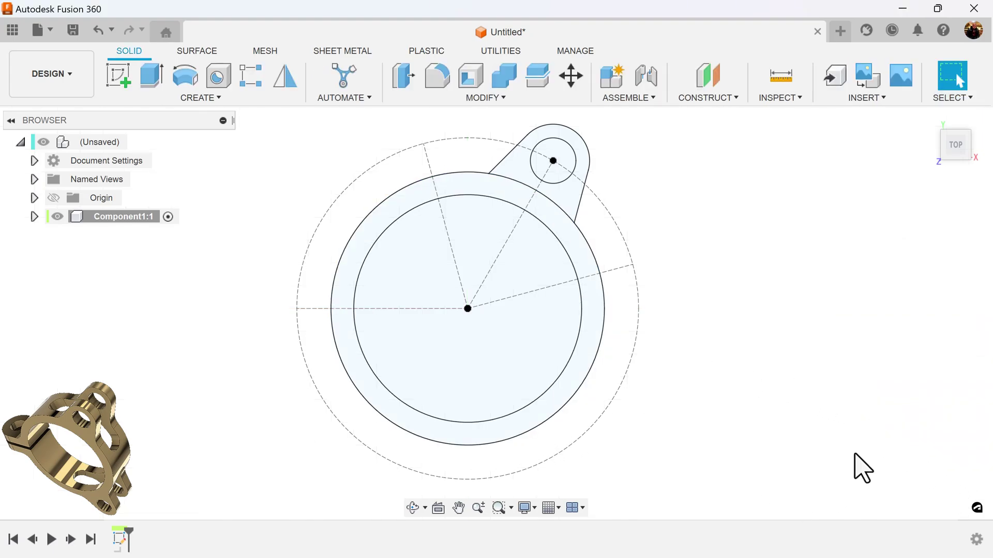
pyautogui.press('F6')
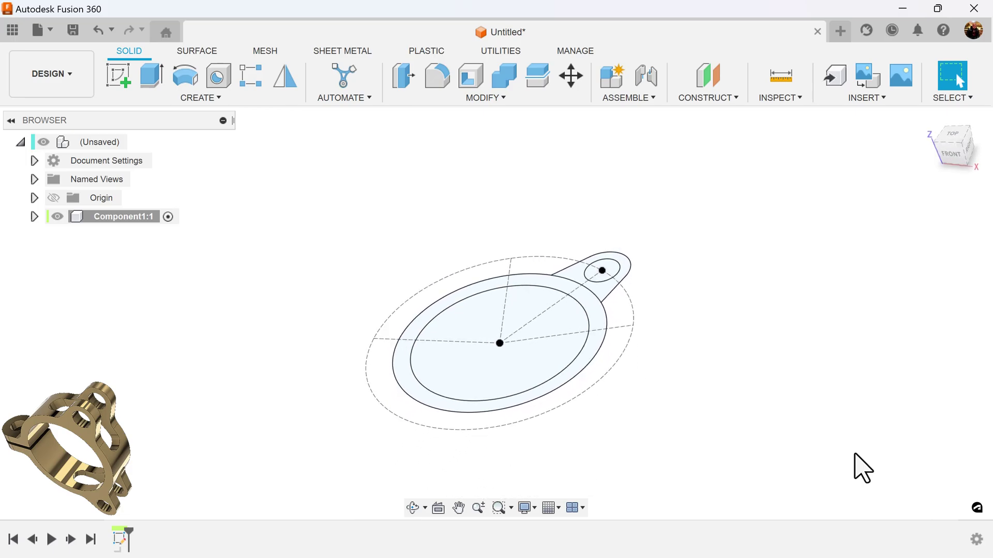
# Extrude the ring profile between the two circles symmetrically to a whole length of 20 mm as a new body.
pyautogui.click(154, 78)
pyautogui.click(572, 275)
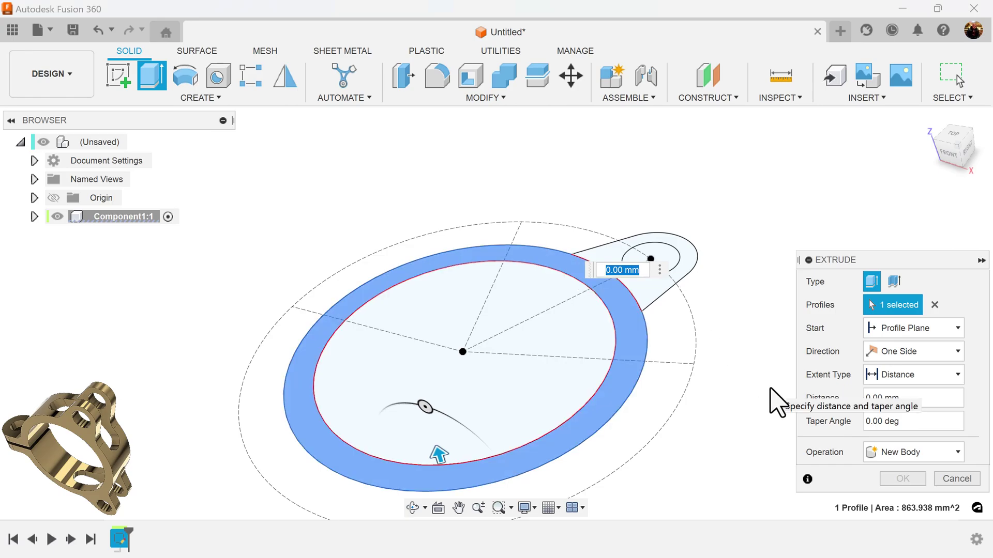
pyautogui.write('20')
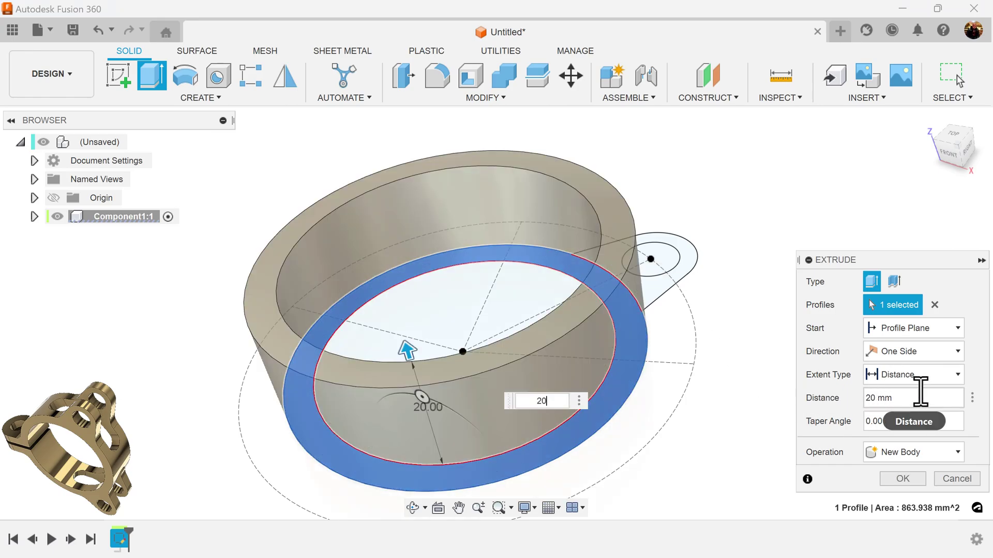
pyautogui.click(955, 352)
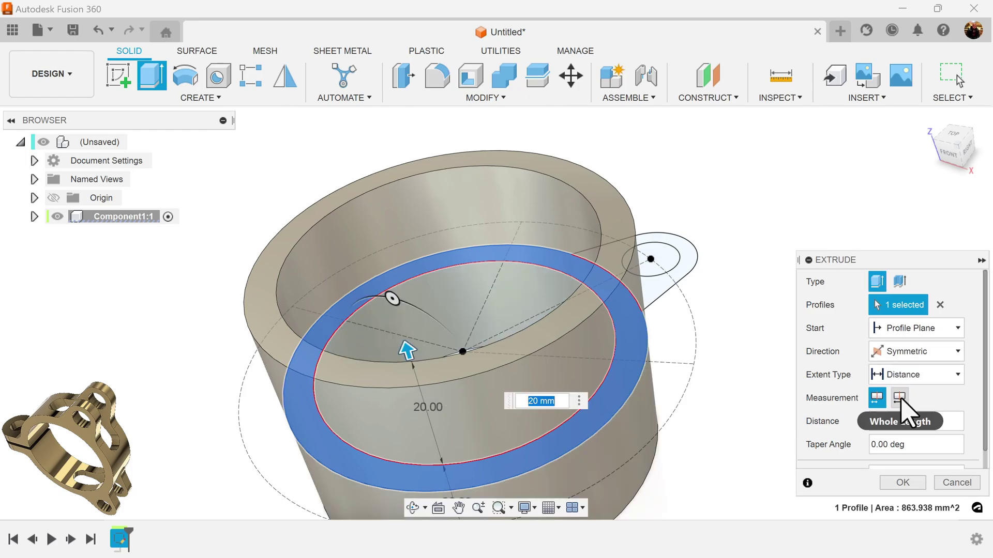
pyautogui.click(900, 397)
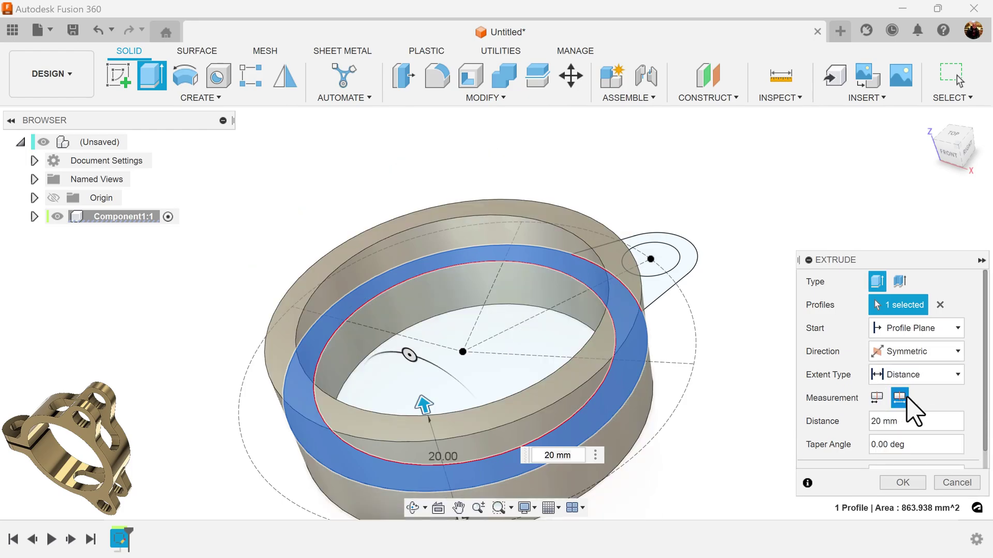
pyautogui.click(899, 483)
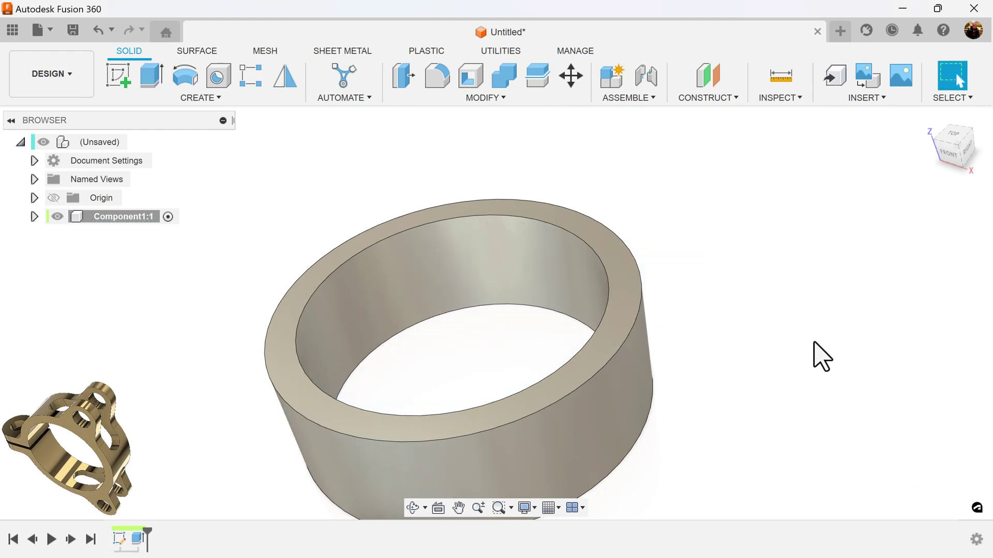
# Expand the component's sketches and make the base sketch visible again.
pyautogui.click(34, 216)
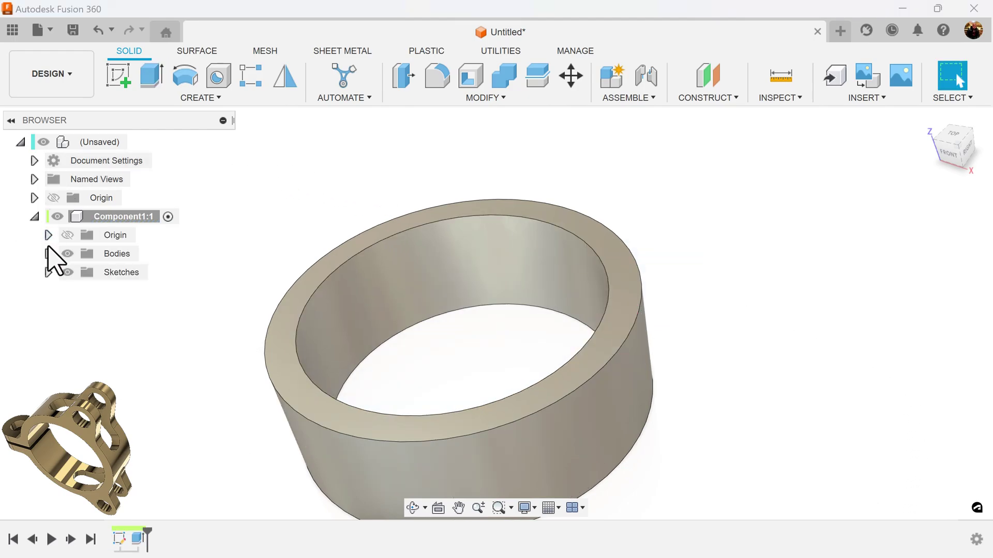
pyautogui.click(48, 272)
pyautogui.click(81, 291)
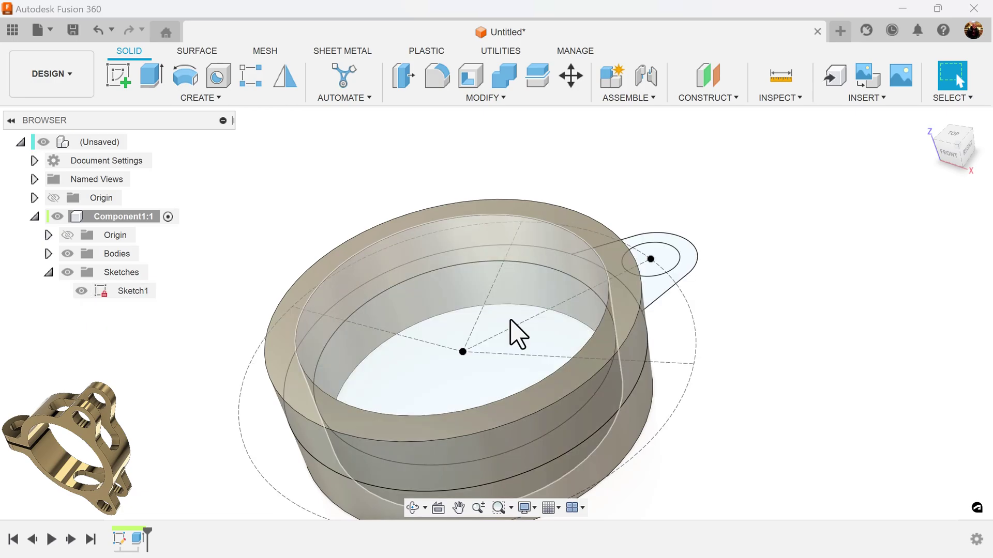
pyautogui.moveTo(788, 339); pyautogui.dragTo(738, 323, button='middle')
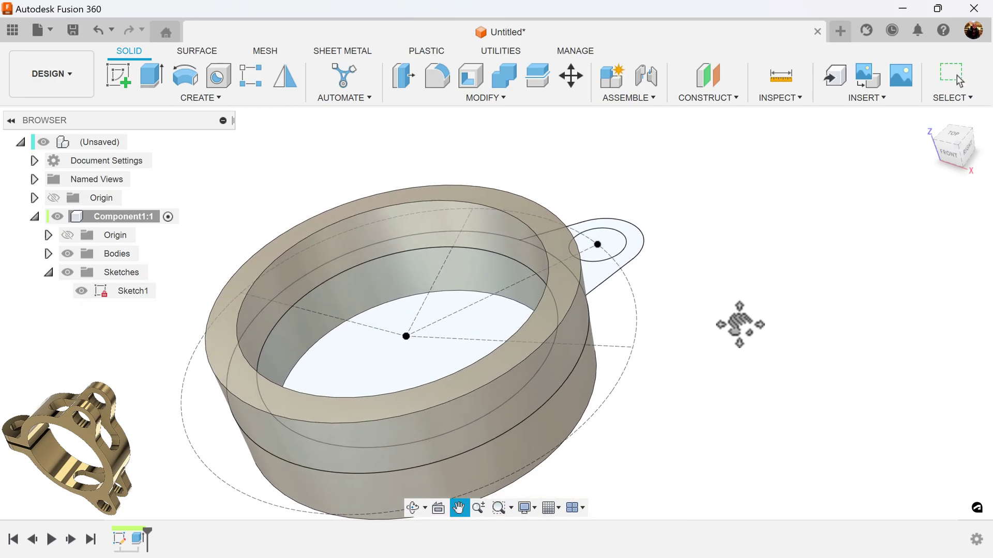
# Extrude the lug profile around its hole symmetrically to a whole length of 20 mm, joining it to the ring.
pyautogui.click(145, 76)
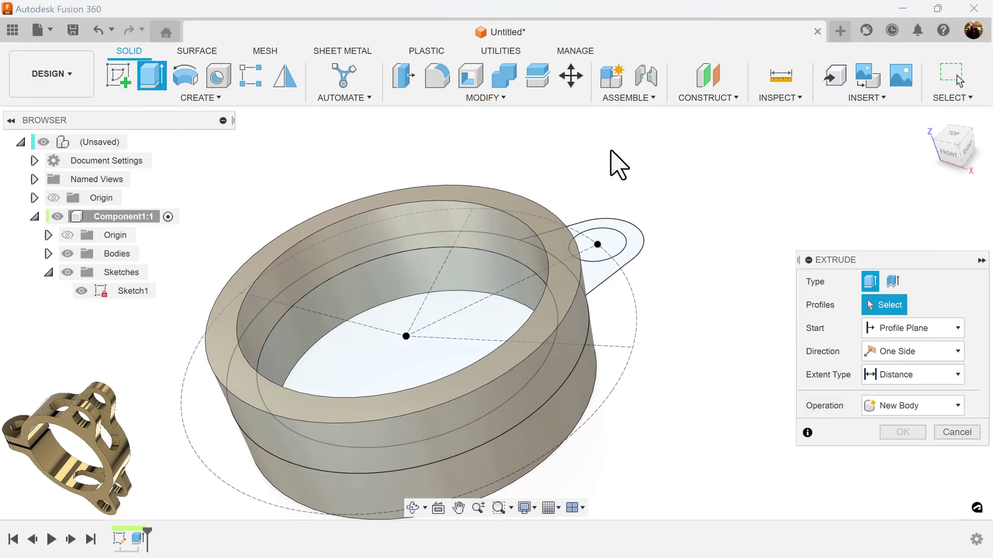
pyautogui.click(637, 236)
pyautogui.write('2')
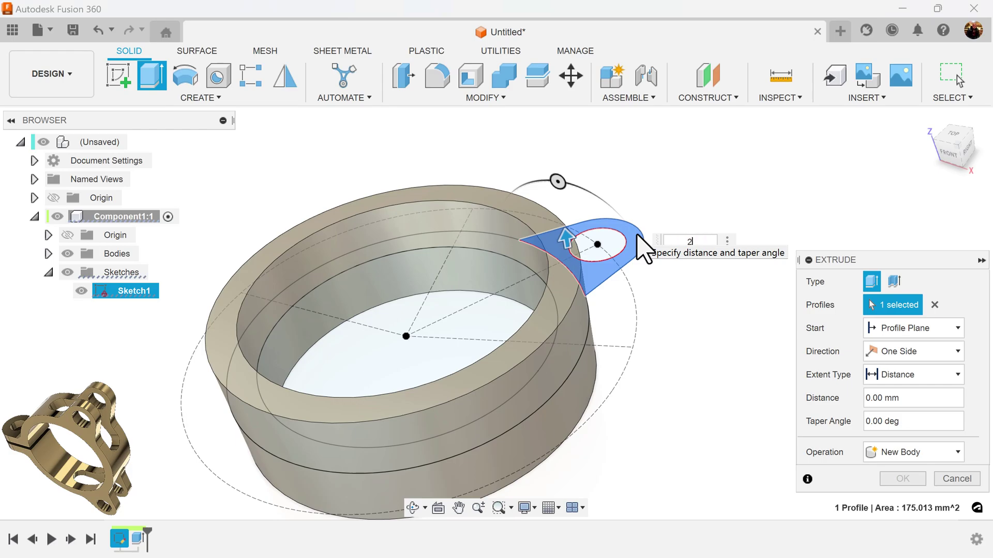
pyautogui.write('0')
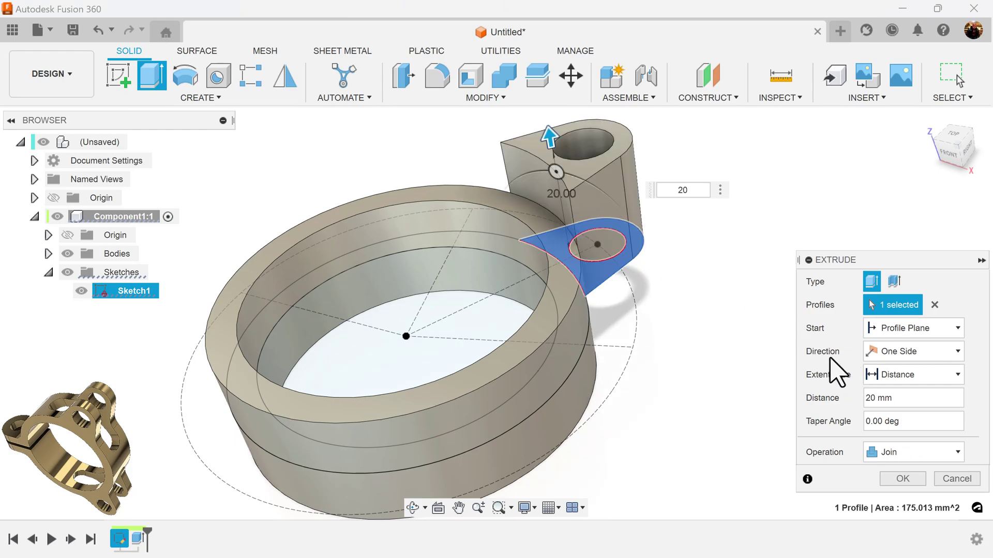
pyautogui.click(947, 353)
pyautogui.click(923, 414)
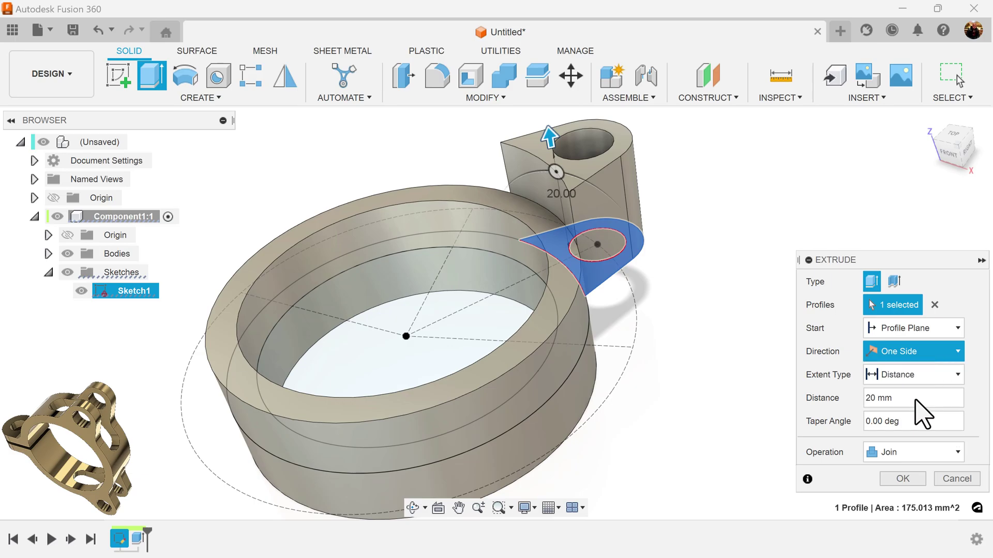
pyautogui.click(900, 397)
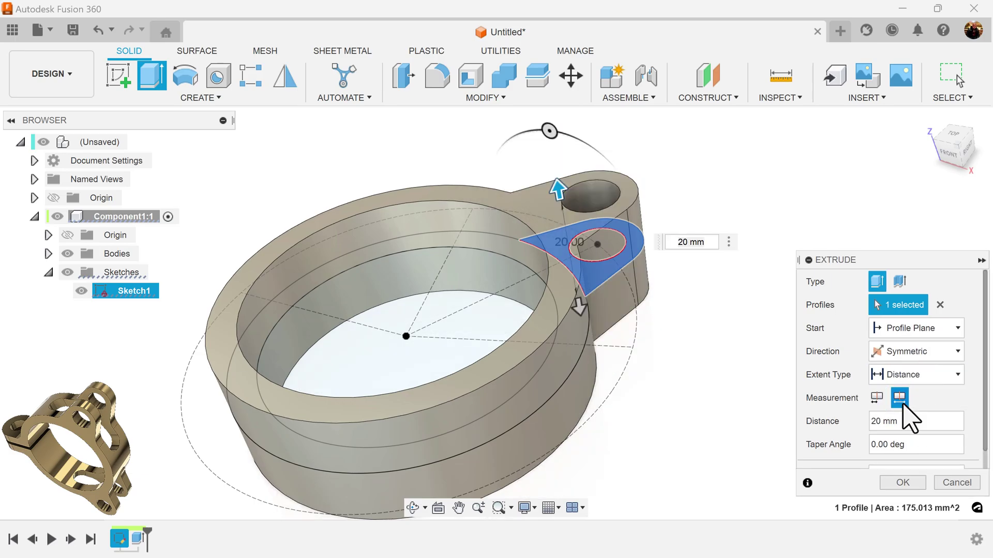
pyautogui.click(902, 482)
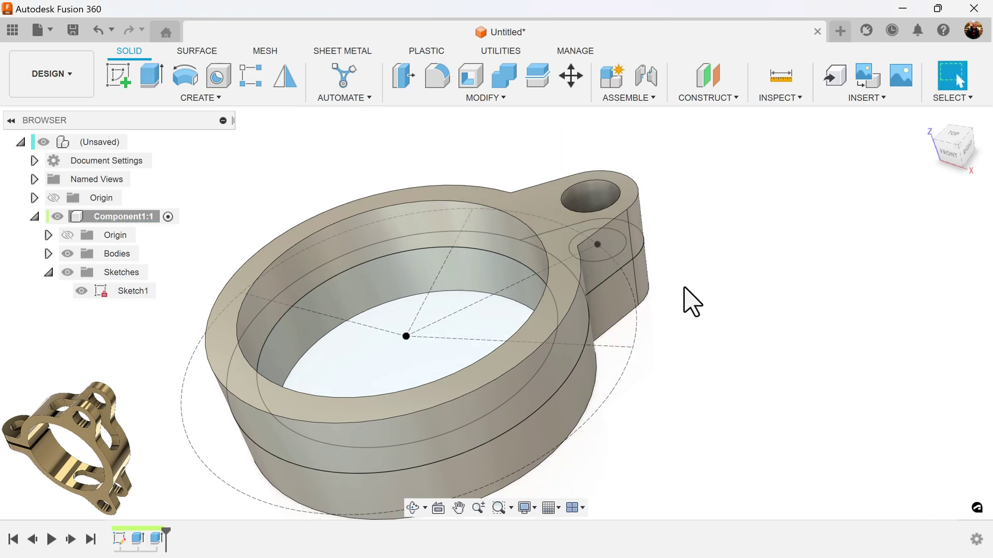
# Create an upright Plane at Angle through the base sketch's construction line that runs from the ring centre along the Y axis.
pyautogui.click(81, 293)
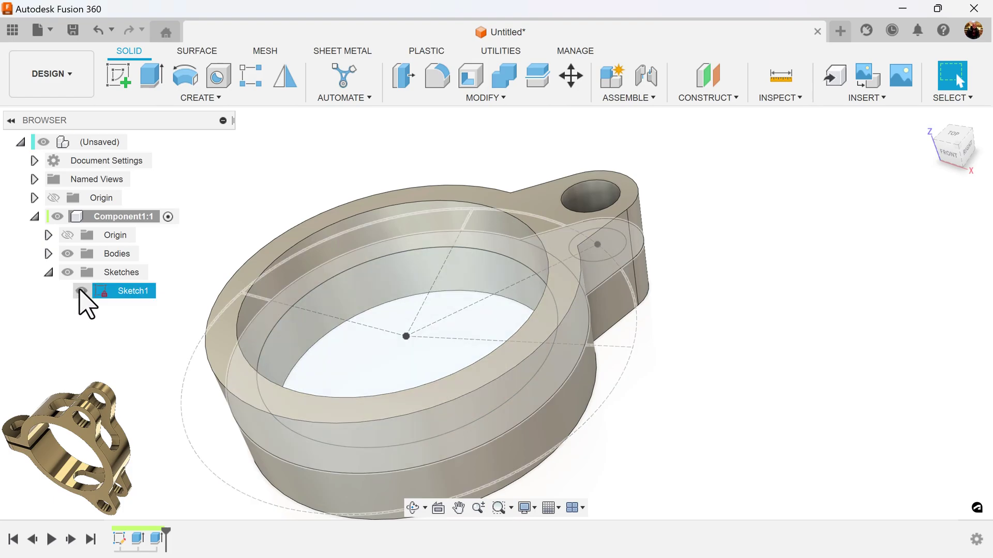
pyautogui.click(919, 318)
pyautogui.keyDown('shift'); pyautogui.moveTo(991, 334); pyautogui.dragTo(719, 104, button='middle'); pyautogui.keyUp('shift')
pyautogui.click(722, 99)
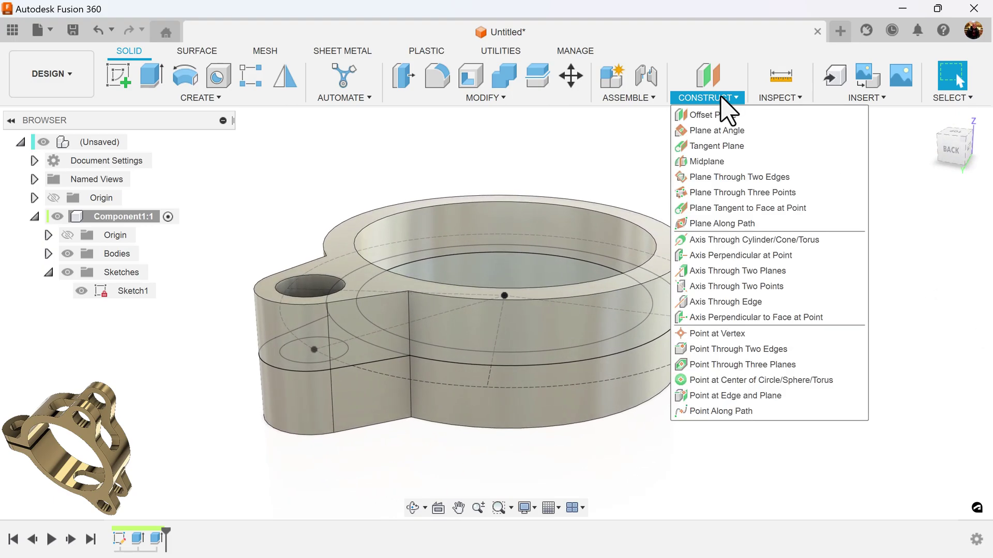
pyautogui.click(723, 131)
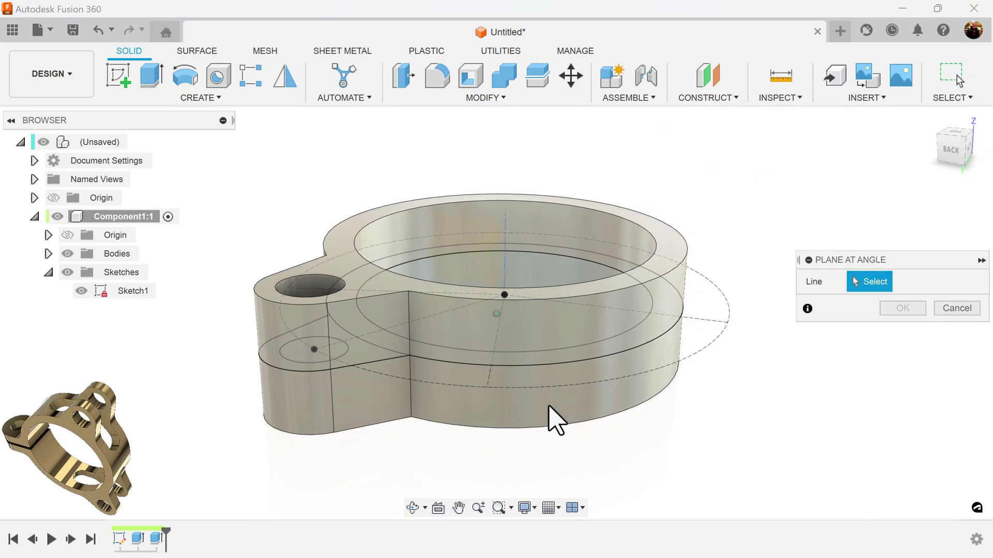
pyautogui.keyDown('shift'); pyautogui.moveTo(493, 362); pyautogui.dragTo(495, 251, button='middle'); pyautogui.keyUp('shift')
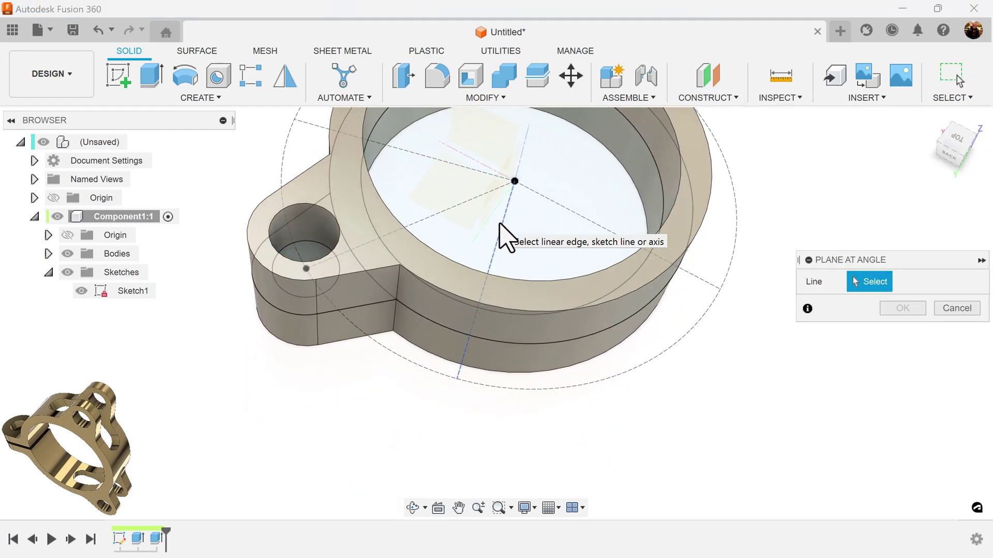
pyautogui.click(499, 224)
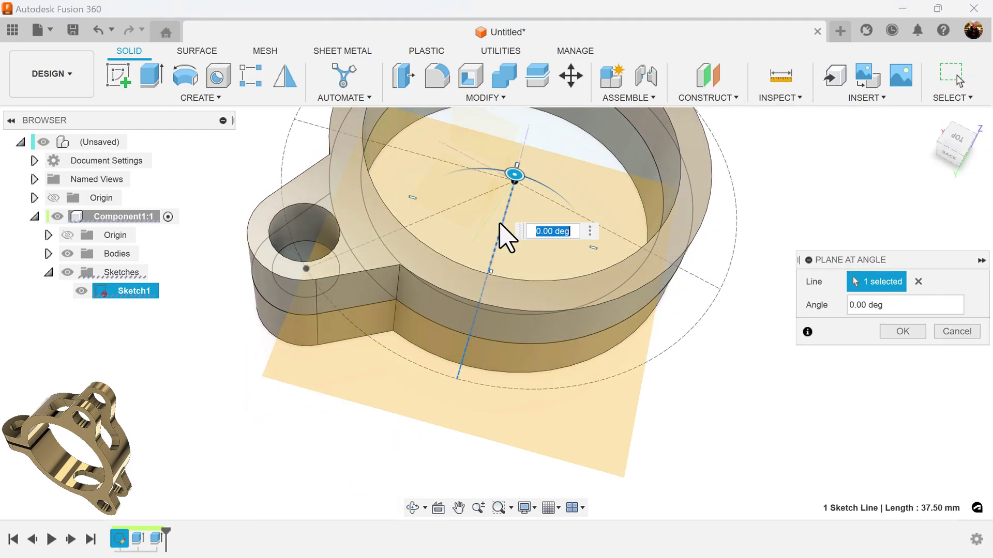
pyautogui.press('Return')
pyautogui.click(910, 344)
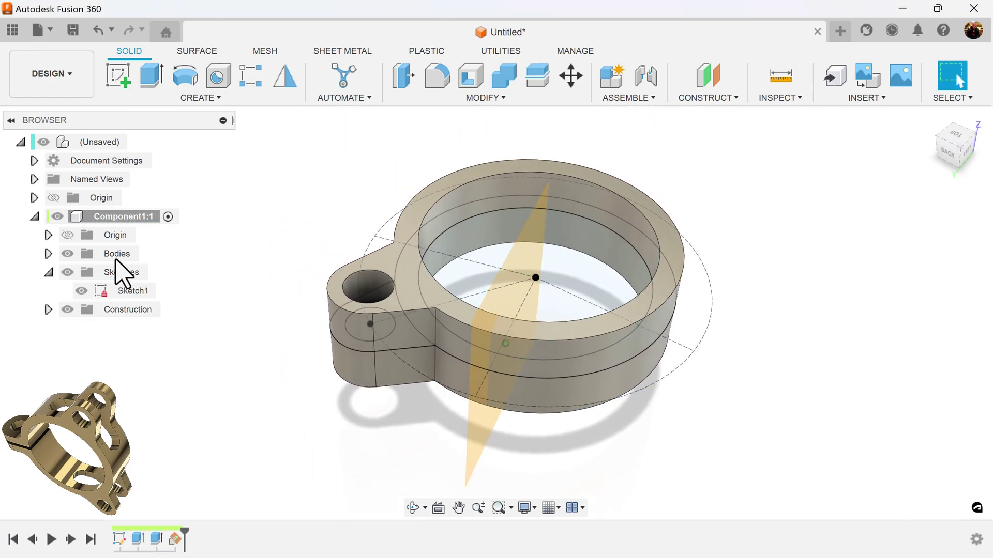
# Hide the base sketch and start a new sketch on the upright construction plane.
pyautogui.click(82, 290)
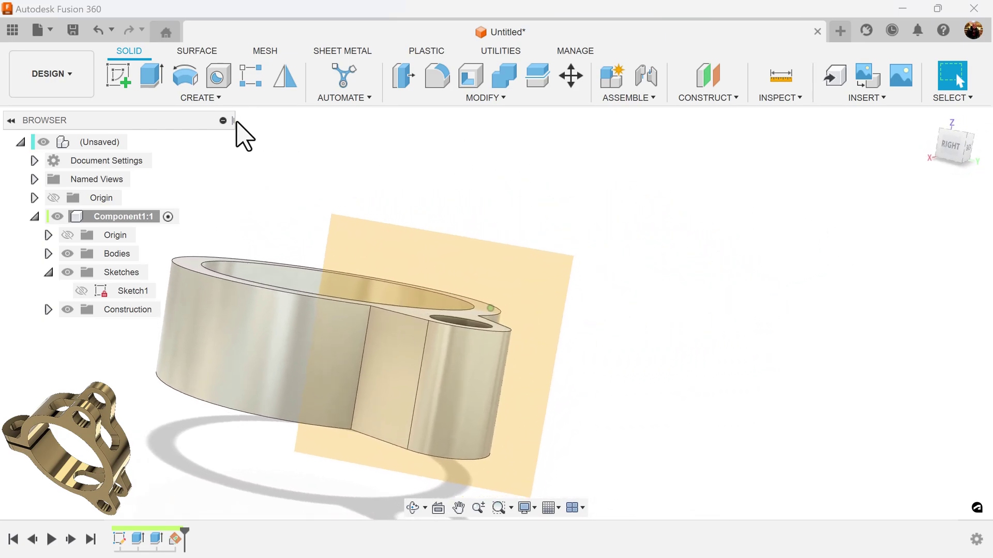
pyautogui.click(124, 78)
pyautogui.click(505, 289)
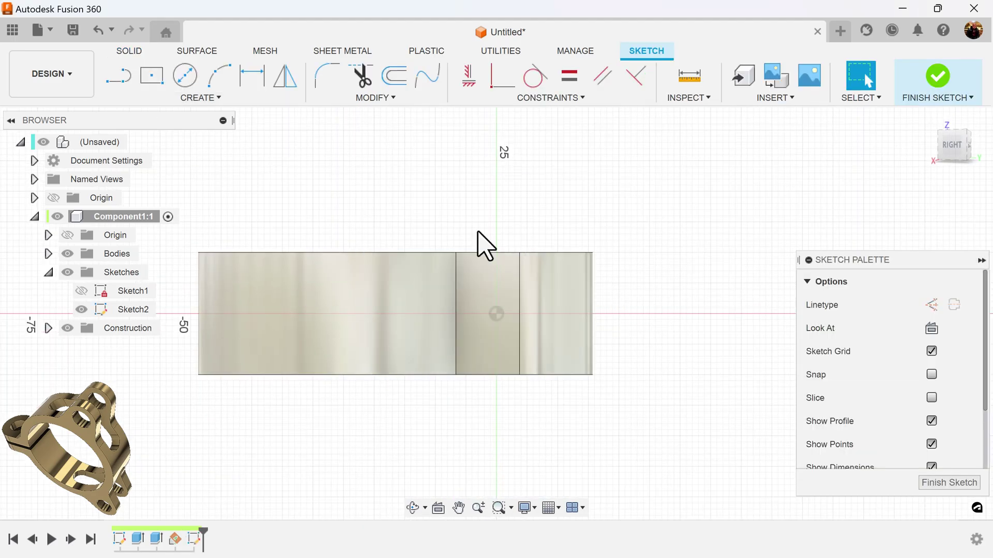
# Sketch a two-point rectangle about 5 mm high, starting near the origin and extending out beyond the ring's outer wall.
pyautogui.click(198, 99)
pyautogui.moveTo(189, 132)
pyautogui.click(274, 130)
pyautogui.click(498, 296)
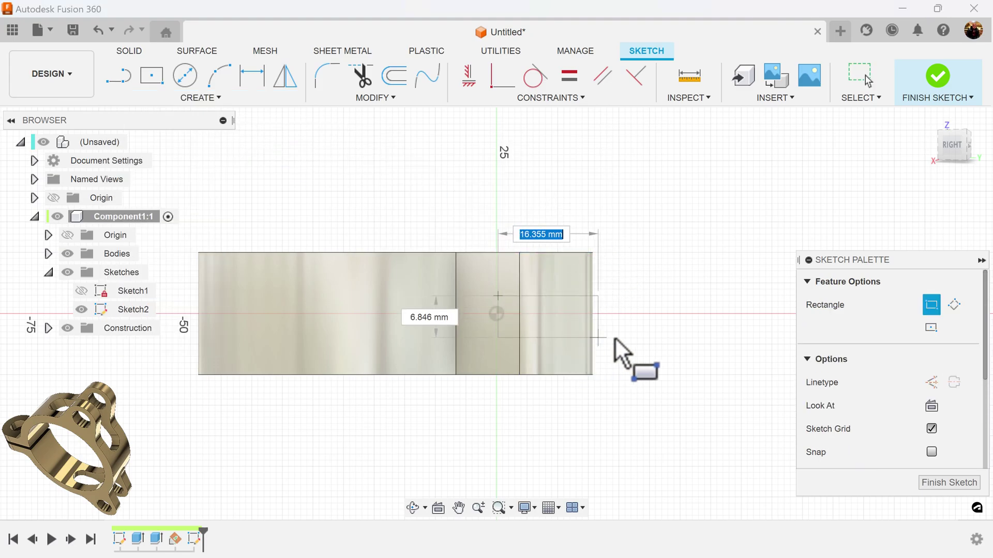
pyautogui.click(650, 326)
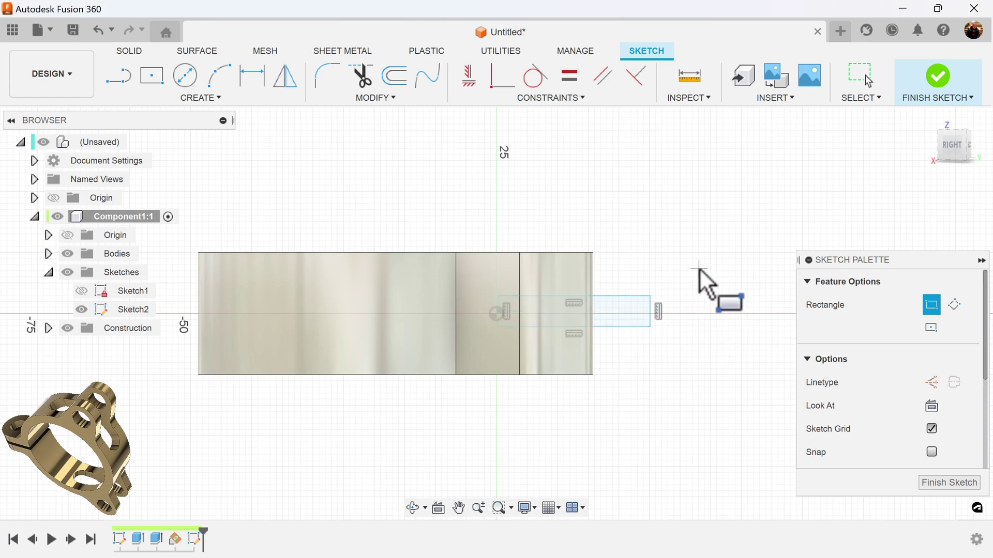
# Constrain the midpoint of the rectangle's inner vertical side to the sketch origin.
pyautogui.click(574, 98)
pyautogui.click(503, 222)
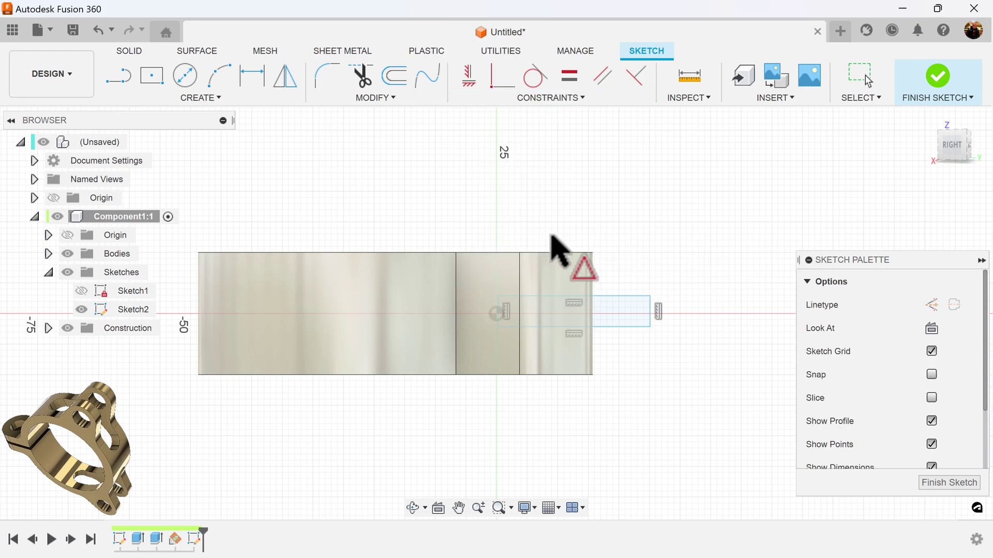
pyautogui.scroll(5, 498, 307)
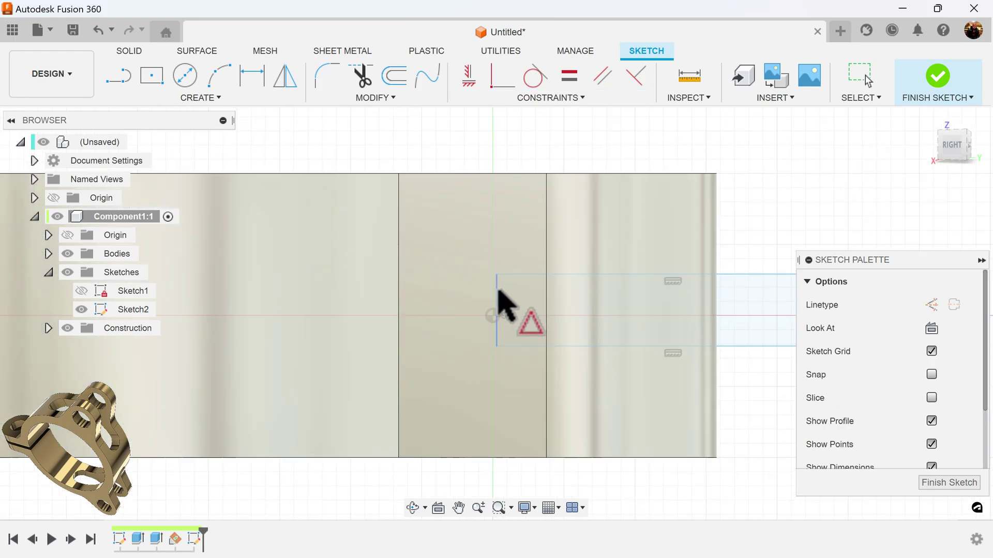
pyautogui.click(495, 317)
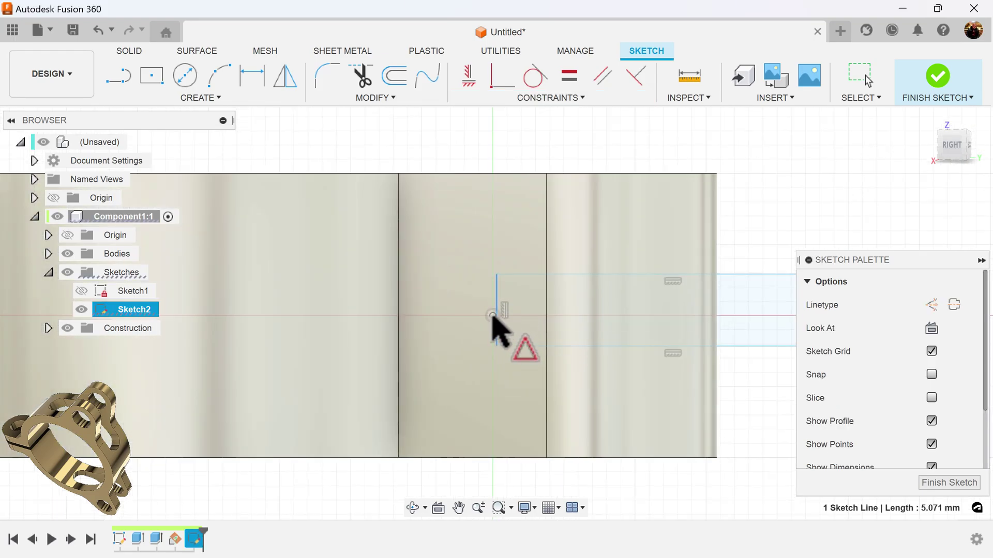
pyautogui.click(491, 316)
pyautogui.scroll(-5, 688, 382)
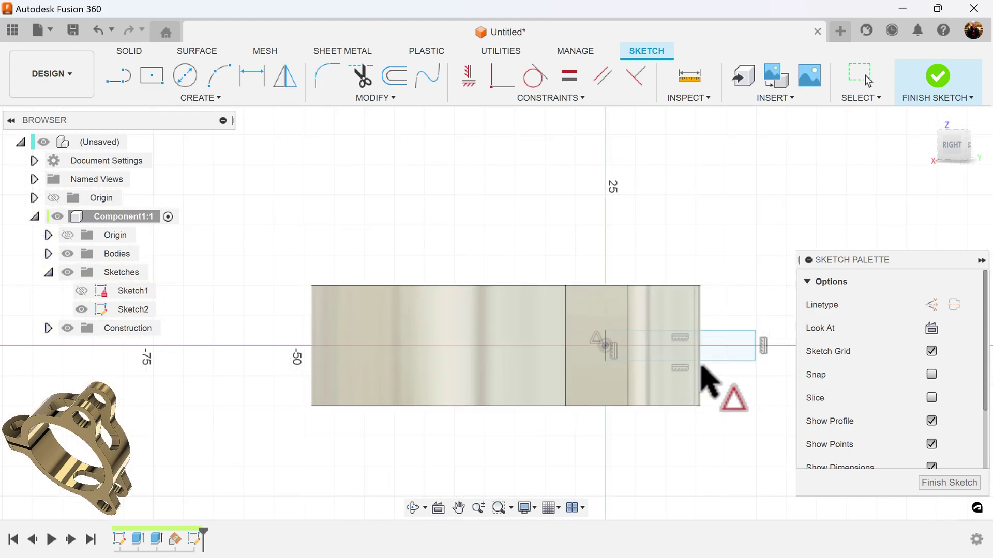
# Dimension the rectangle's outer vertical side and set its height to 10 mm.
pyautogui.moveTo(703, 370); pyautogui.dragTo(569, 350, button='middle')
pyautogui.click(252, 75)
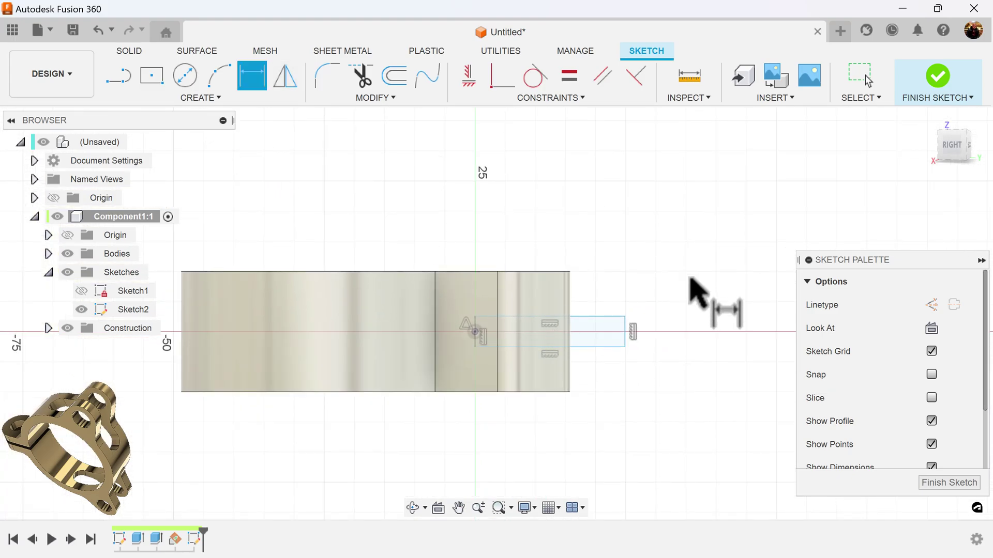
pyautogui.click(625, 332)
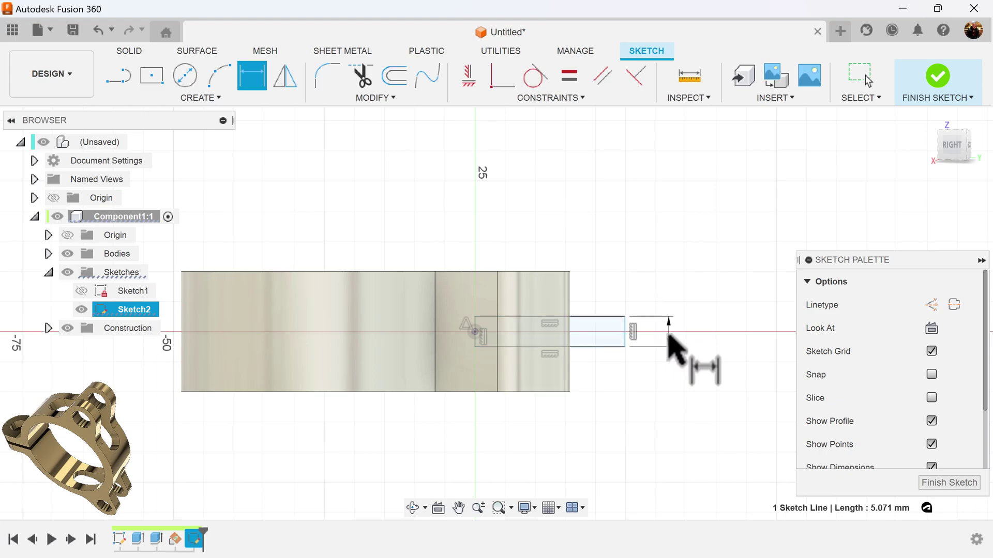
pyautogui.click(668, 335)
pyautogui.write('10')
pyautogui.press('Return')
pyautogui.scroll(3, 667, 337)
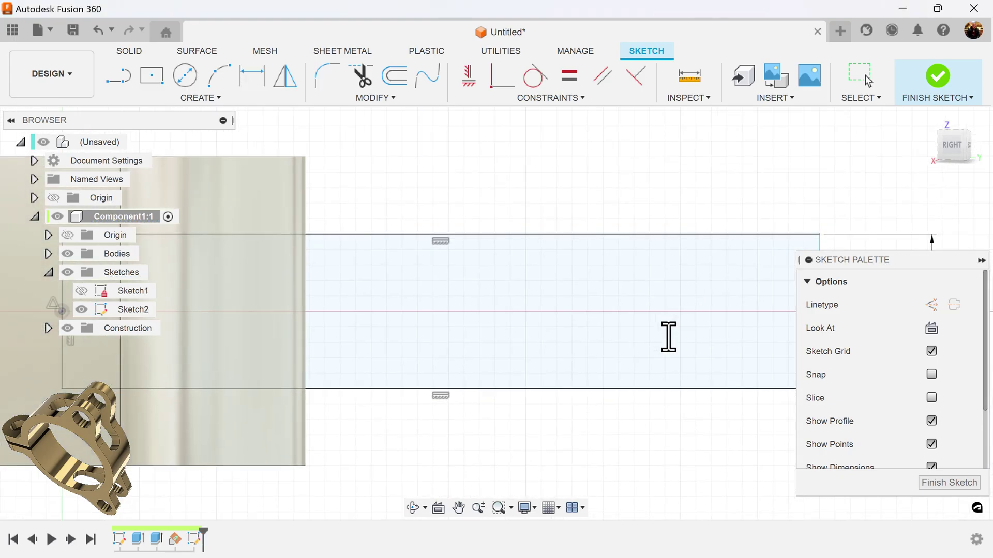
pyautogui.scroll(-2, 667, 337)
pyautogui.scroll(-1, 663, 336)
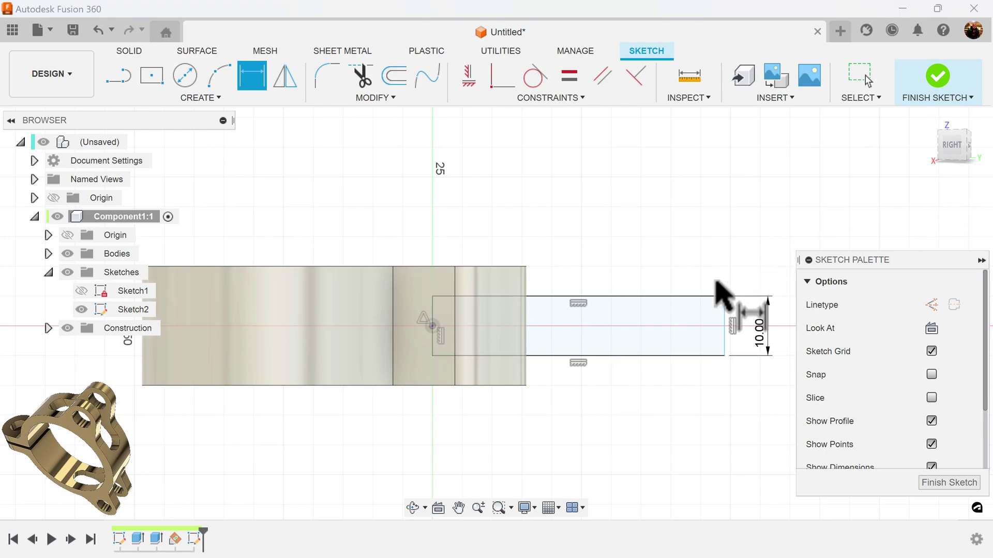
# Dimension the rectangle's horizontal side at 40 mm and finish the sketch.
pyautogui.click(683, 297)
pyautogui.click(676, 279)
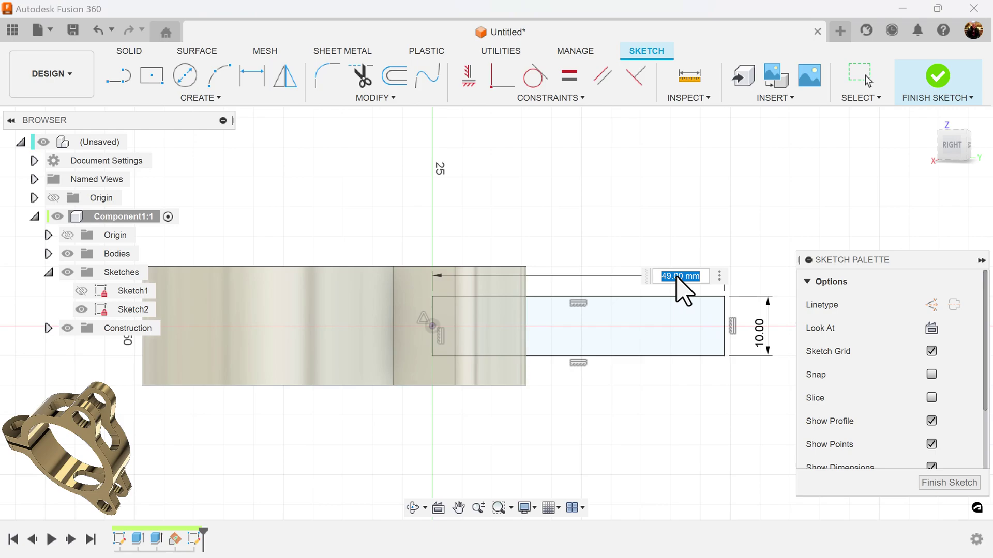
pyautogui.press('Return')
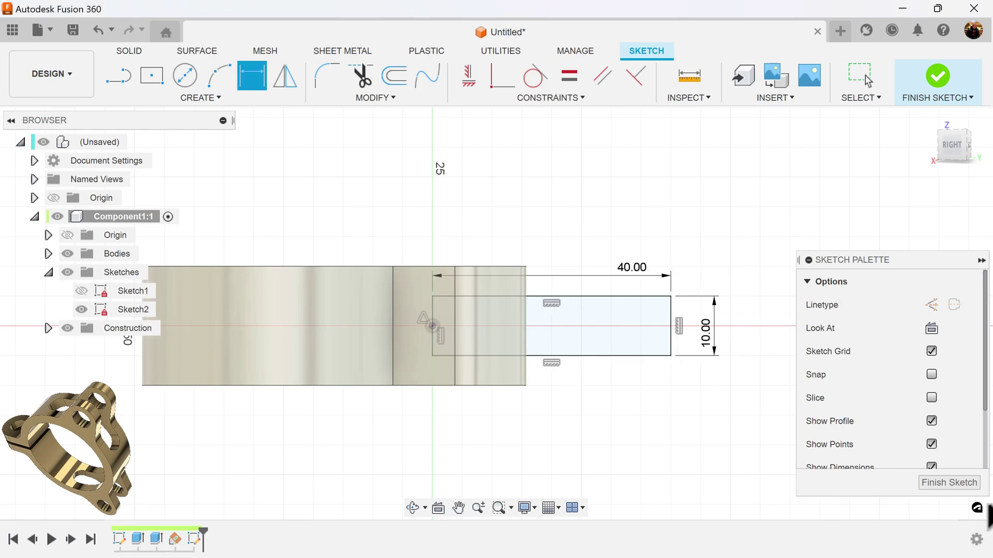
pyautogui.click(967, 483)
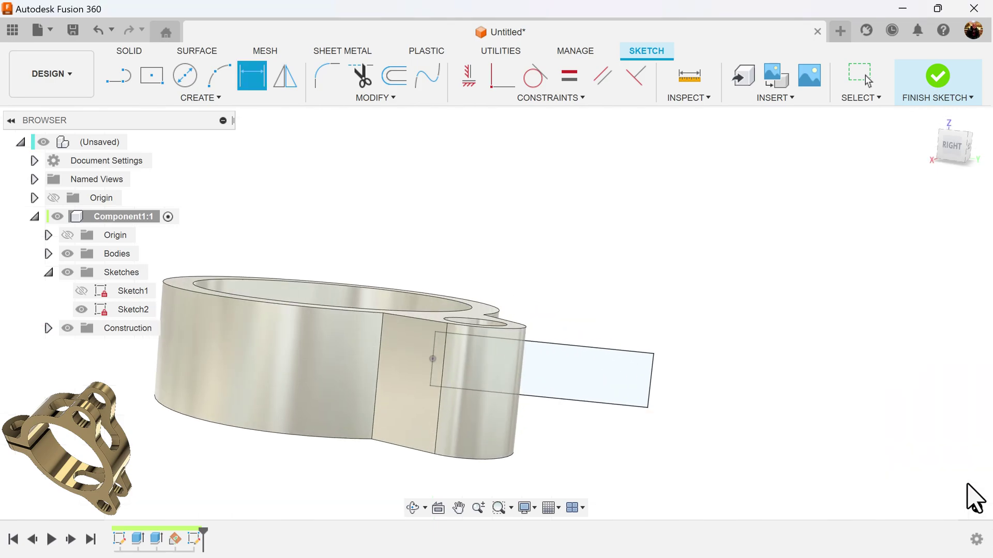
# Show Sketch1 and start a Sweep of the rectangular profile along the circle in the ring's wall.
pyautogui.moveTo(817, 346)
pyautogui.keyDown('shift'); pyautogui.mouseDown(button='middle')
pyautogui.moveTo(718, 301)
pyautogui.moveTo(333, 173)
pyautogui.moveTo(84, 315)
pyautogui.mouseUp(button='middle'); pyautogui.keyUp('shift')
pyautogui.click(81, 290)
pyautogui.keyDown('shift'); pyautogui.moveTo(534, 227); pyautogui.dragTo(772, 392, button='middle'); pyautogui.keyUp('shift')
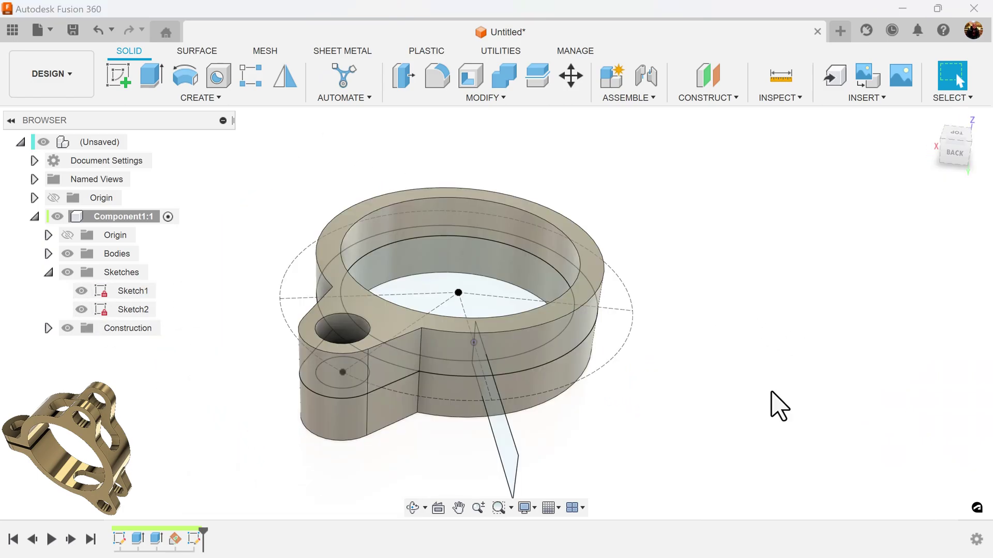
pyautogui.click(167, 97)
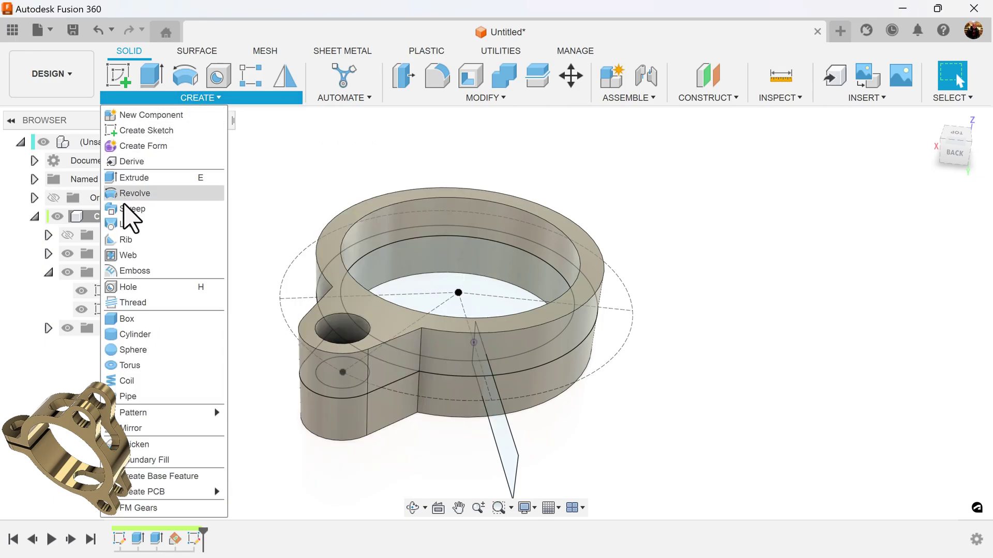
pyautogui.click(129, 208)
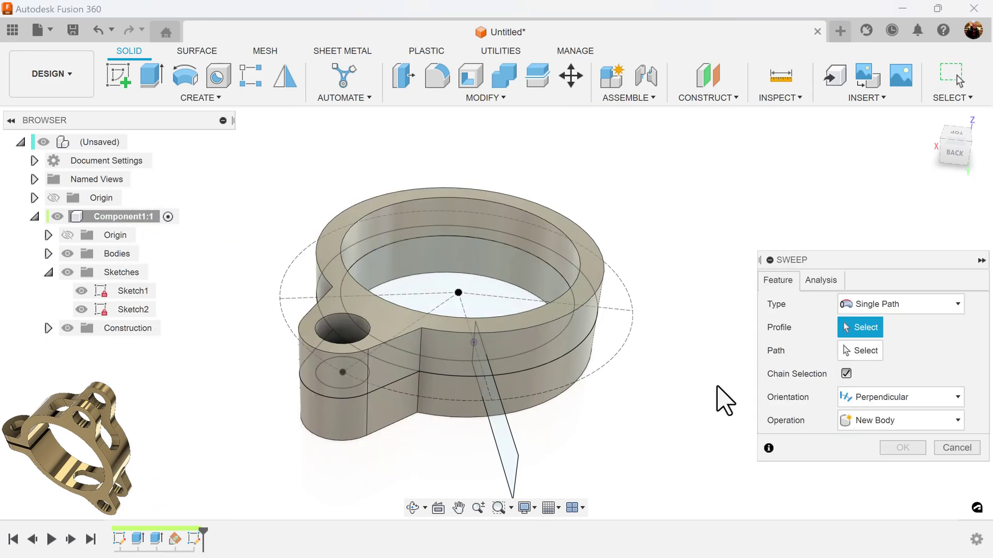
pyautogui.click(498, 434)
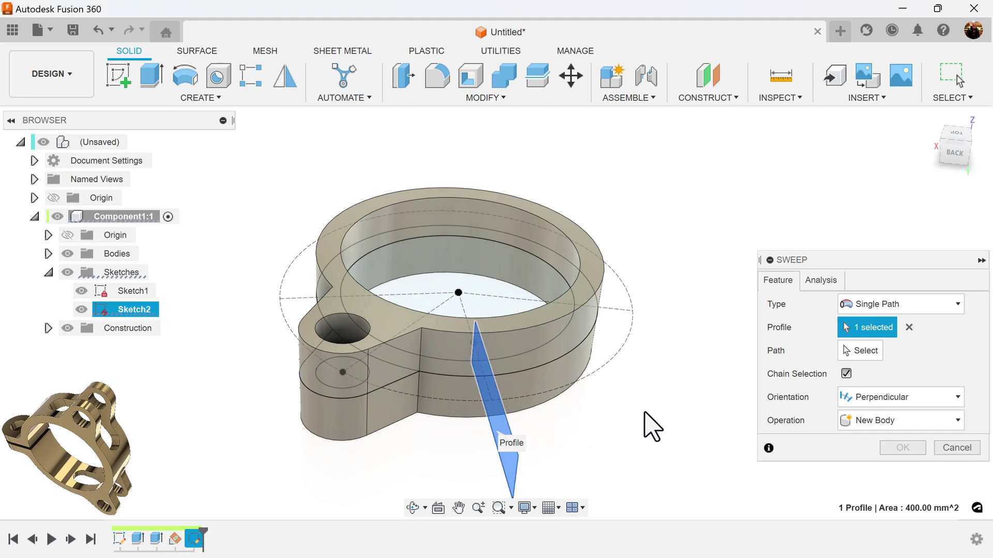
pyautogui.click(866, 351)
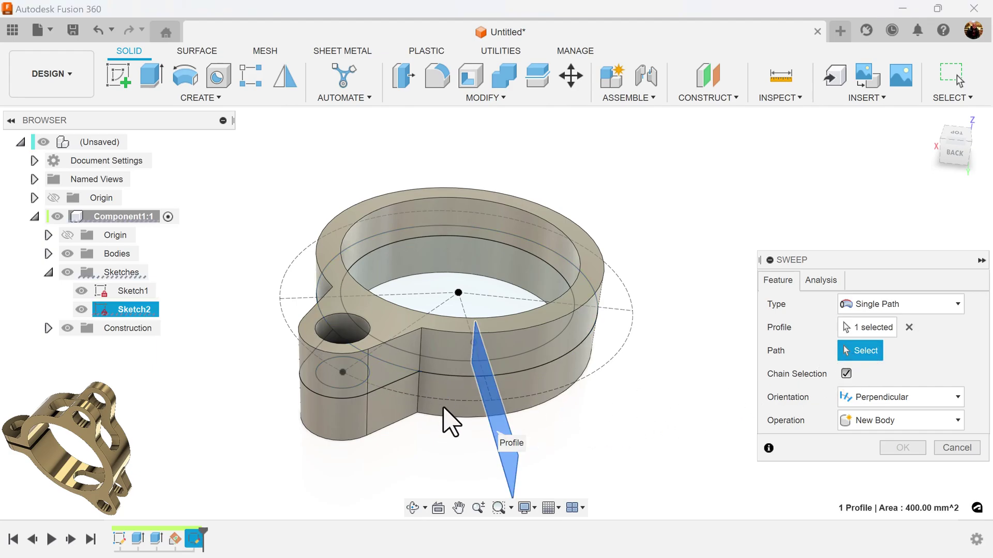
pyautogui.click(444, 376)
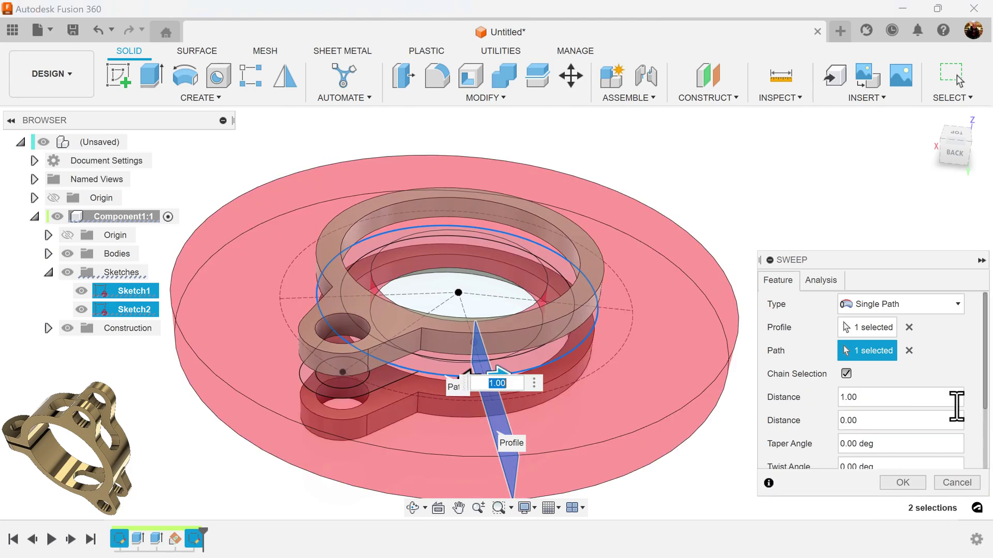
# Cut the slot through the ring and lug with sweep distances 0 and 0.25, perpendicular orientation, and hide Sketch1.
pyautogui.scroll(-2, 977, 408)
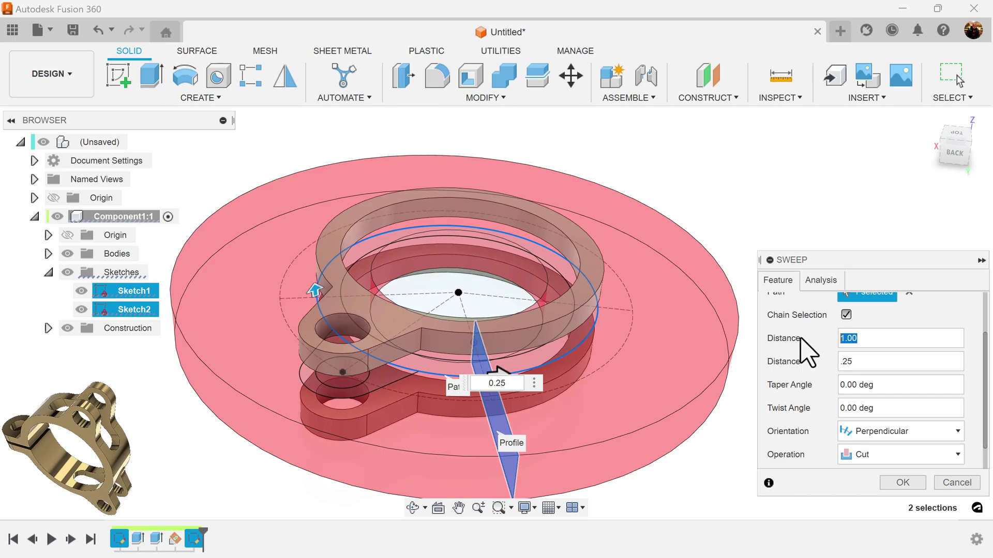
pyautogui.press('Return')
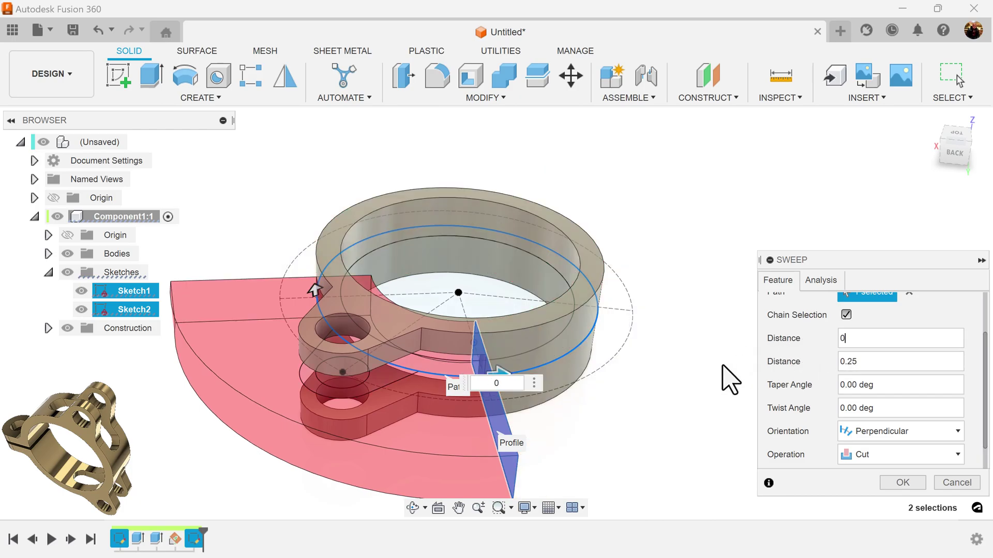
pyautogui.keyDown('shift'); pyautogui.moveTo(684, 421); pyautogui.dragTo(700, 420, button='middle'); pyautogui.keyUp('shift')
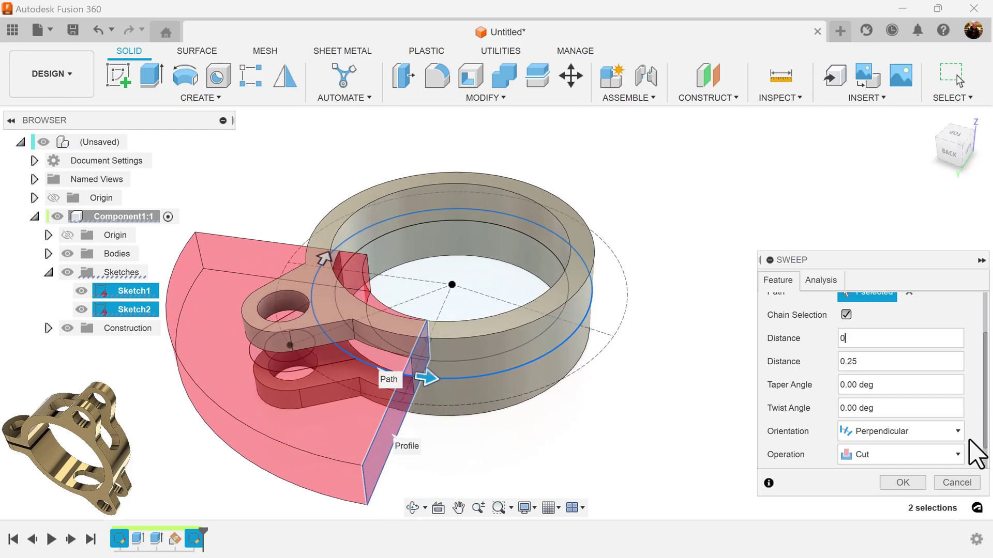
pyautogui.scroll(-1, 986, 448)
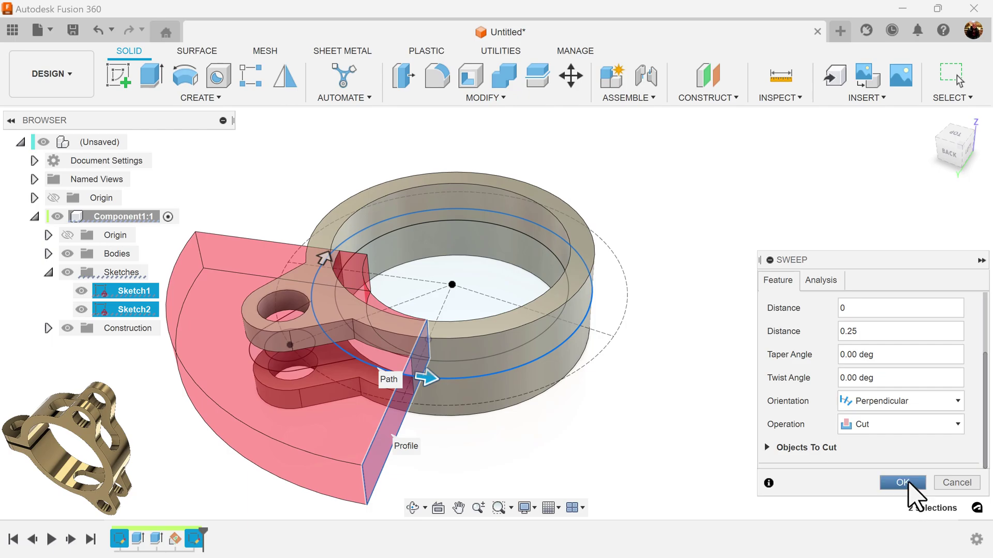
pyautogui.click(903, 482)
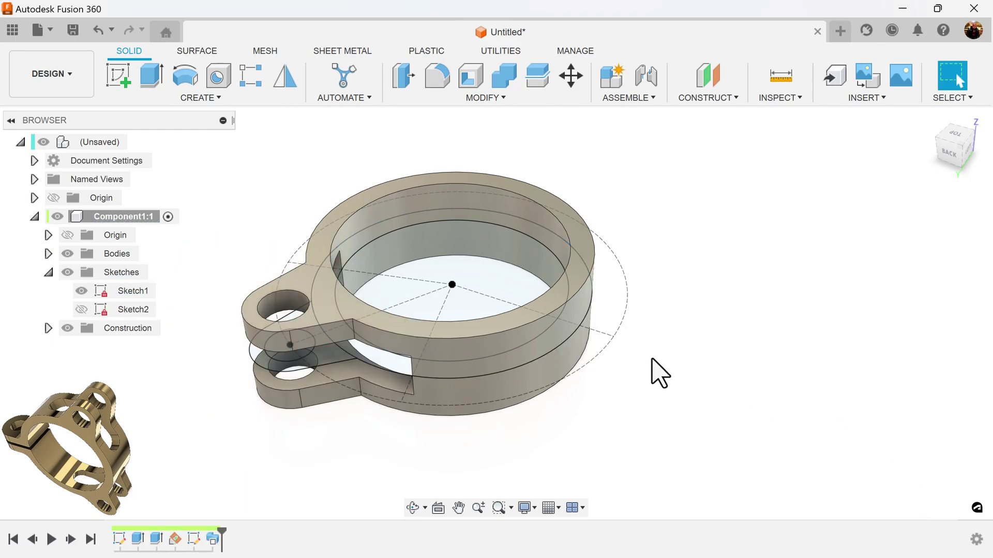
pyautogui.click(81, 291)
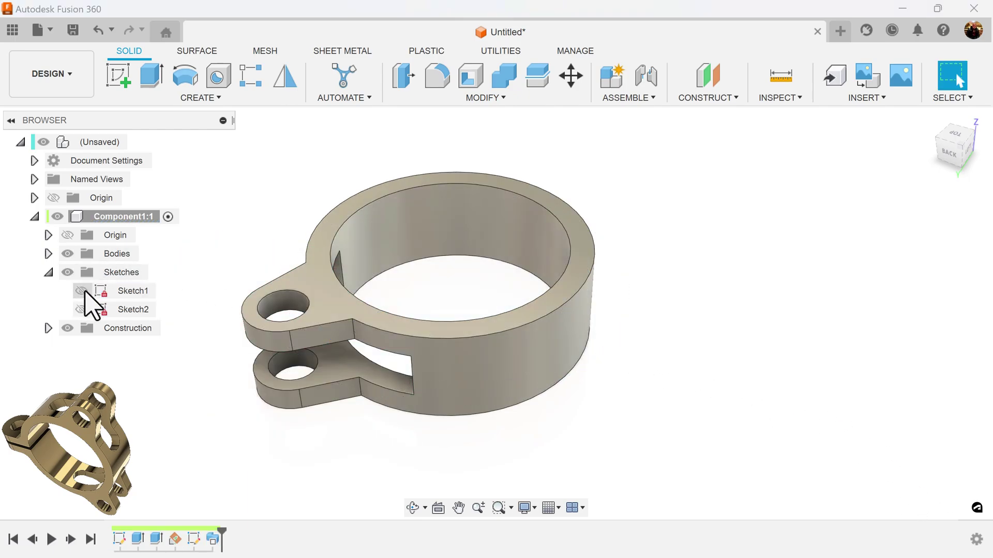
# Apply a Full Round Fillet to one end face of the slot, using the slot's lower and upper faces as sides.
pyautogui.keyDown('shift'); pyautogui.moveTo(288, 394); pyautogui.dragTo(299, 326, button='middle'); pyautogui.keyUp('shift')
pyautogui.click(436, 76)
pyautogui.click(853, 282)
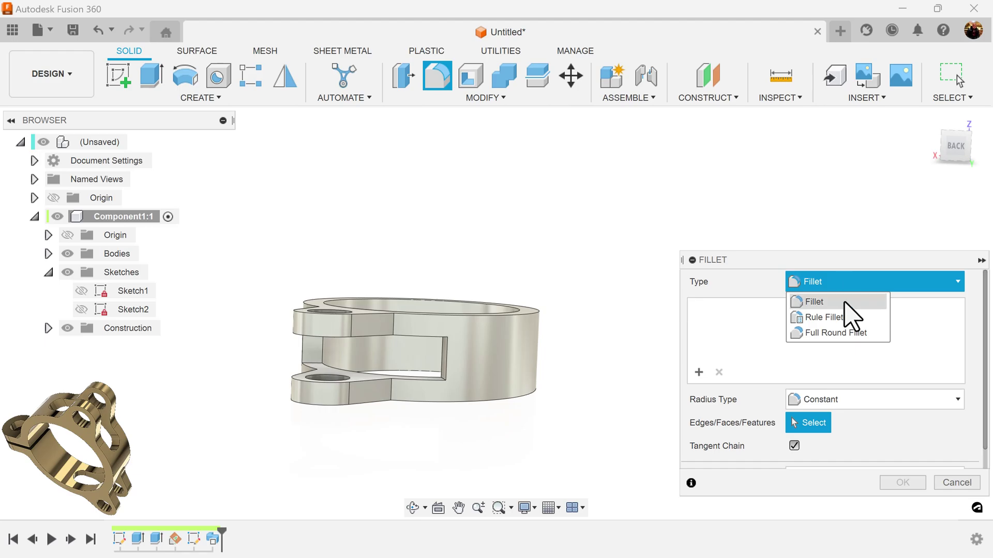
pyautogui.click(846, 334)
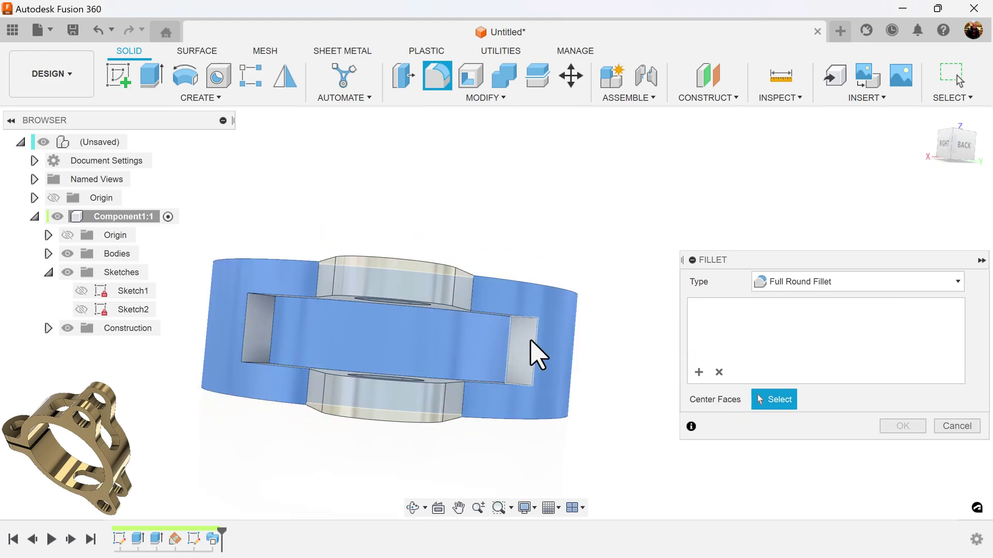
pyautogui.click(531, 349)
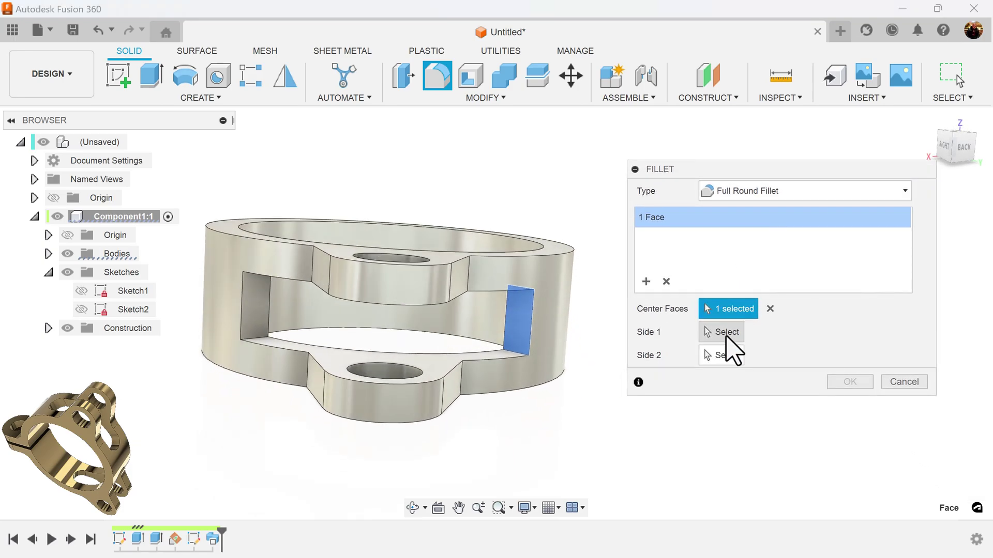
pyautogui.click(726, 334)
pyautogui.click(494, 368)
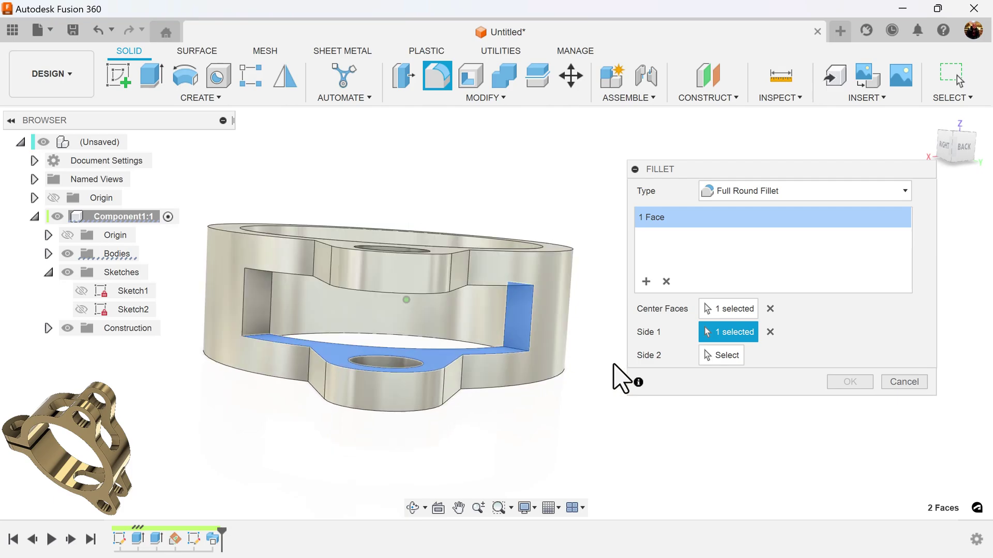
pyautogui.click(722, 355)
pyautogui.click(485, 241)
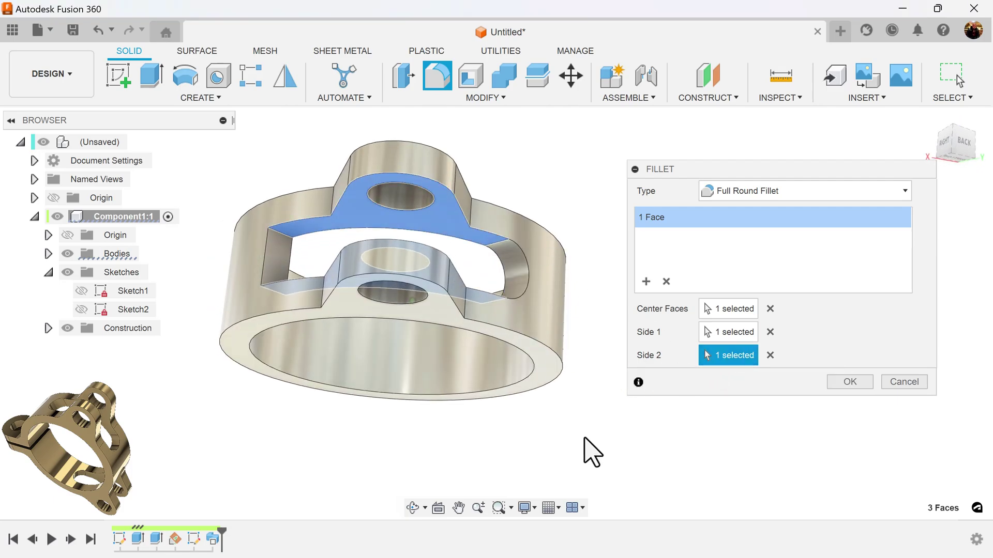
pyautogui.click(838, 385)
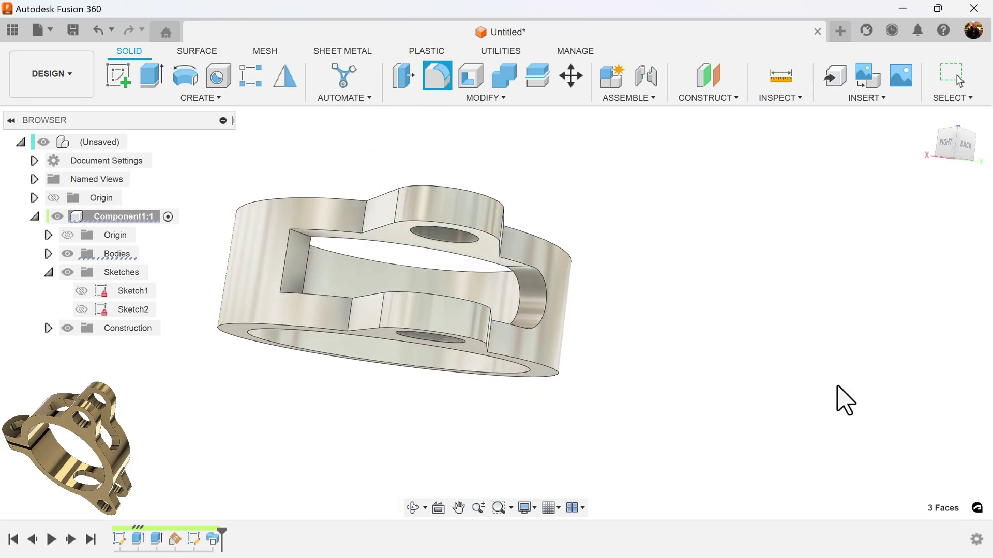
# Round the slot's opposite end face with a second Full Round Fillet between the slot's upper and lower faces.
pyautogui.click(449, 83)
pyautogui.keyDown('shift'); pyautogui.moveTo(543, 206); pyautogui.dragTo(589, 223, button='middle'); pyautogui.keyUp('shift')
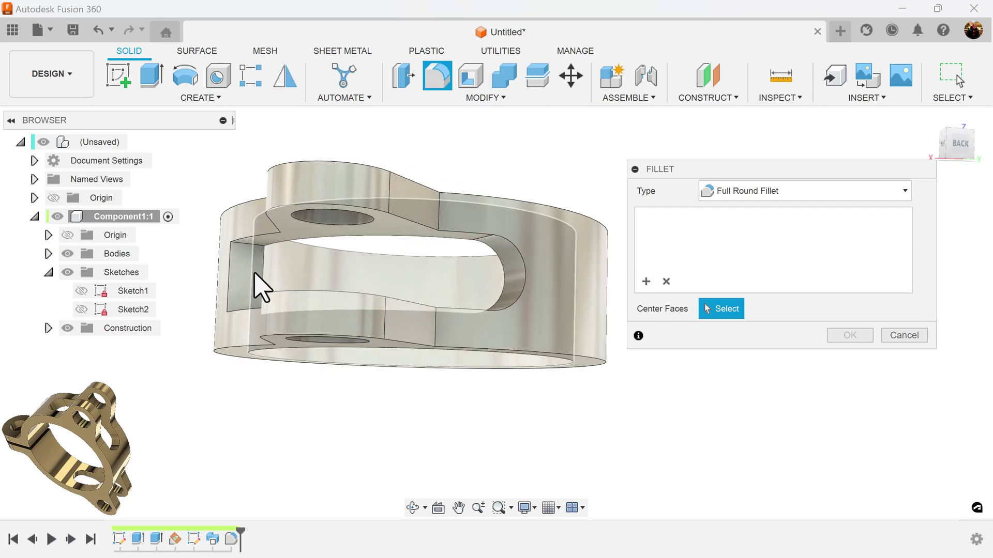
pyautogui.click(251, 284)
pyautogui.click(722, 332)
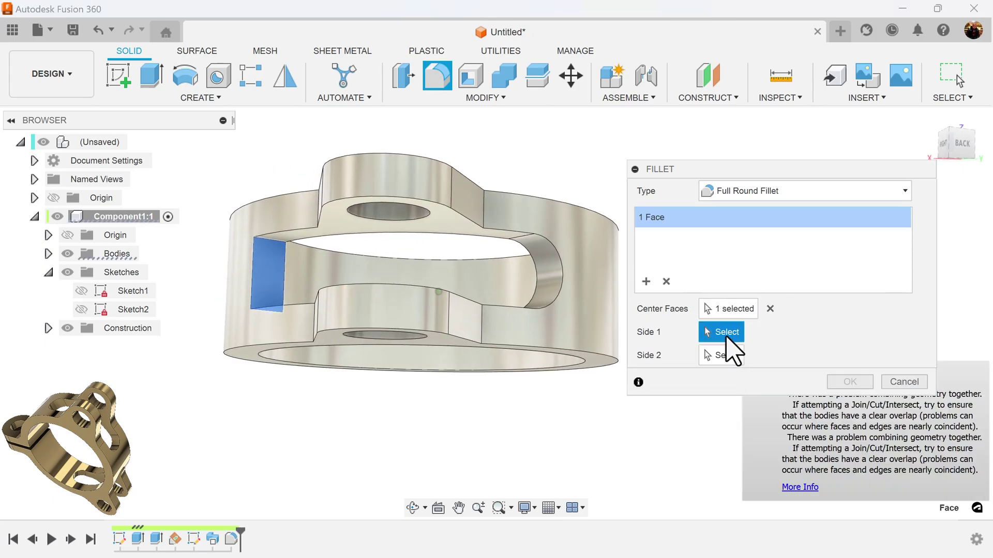
pyautogui.keyDown('shift'); pyautogui.moveTo(365, 243); pyautogui.dragTo(359, 228, button='middle'); pyautogui.keyUp('shift')
pyautogui.click(361, 226)
pyautogui.click(721, 355)
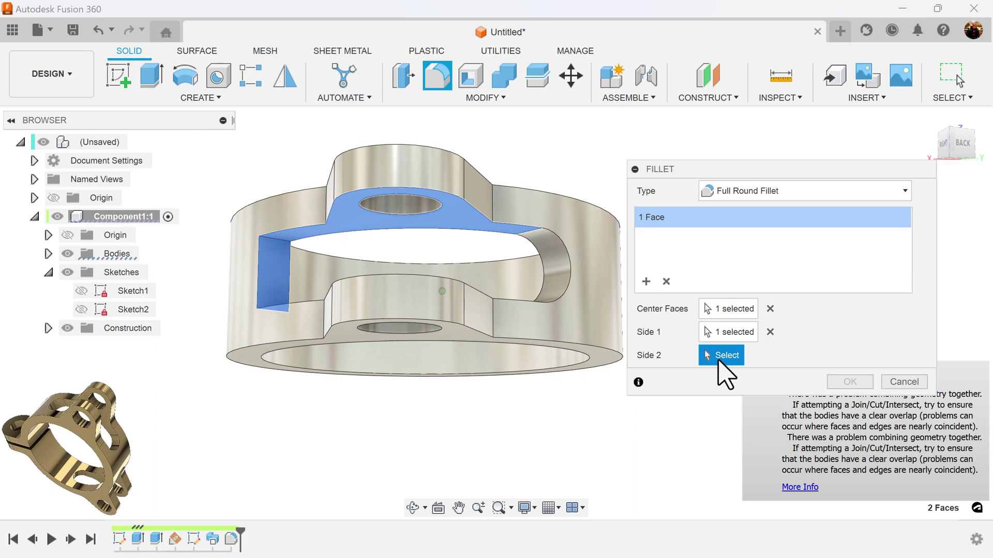
pyautogui.keyDown('shift'); pyautogui.moveTo(569, 362); pyautogui.dragTo(403, 336, button='middle'); pyautogui.keyUp('shift')
pyautogui.click(370, 373)
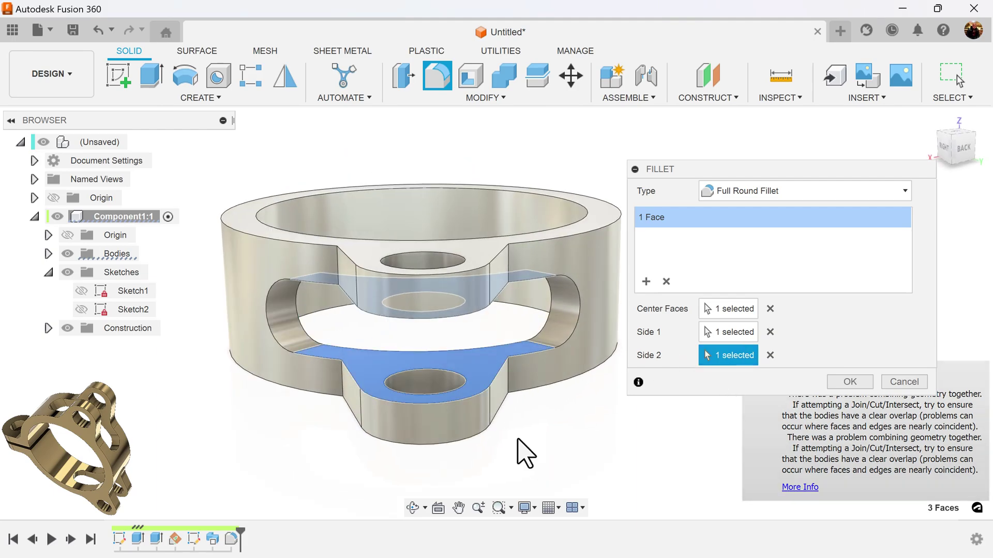
pyautogui.click(860, 385)
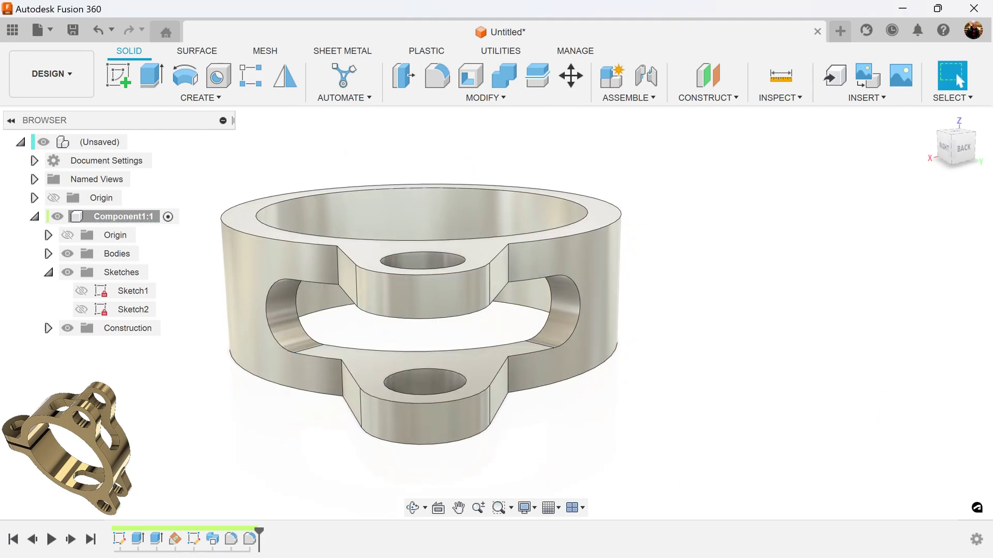
# Set up a circular pattern of the lug extrusion, slot sweep and both full round fillets about the ring's vertical axis.
pyautogui.keyDown('shift'); pyautogui.moveTo(422, 442); pyautogui.dragTo(693, 331, button='middle'); pyautogui.keyUp('shift')
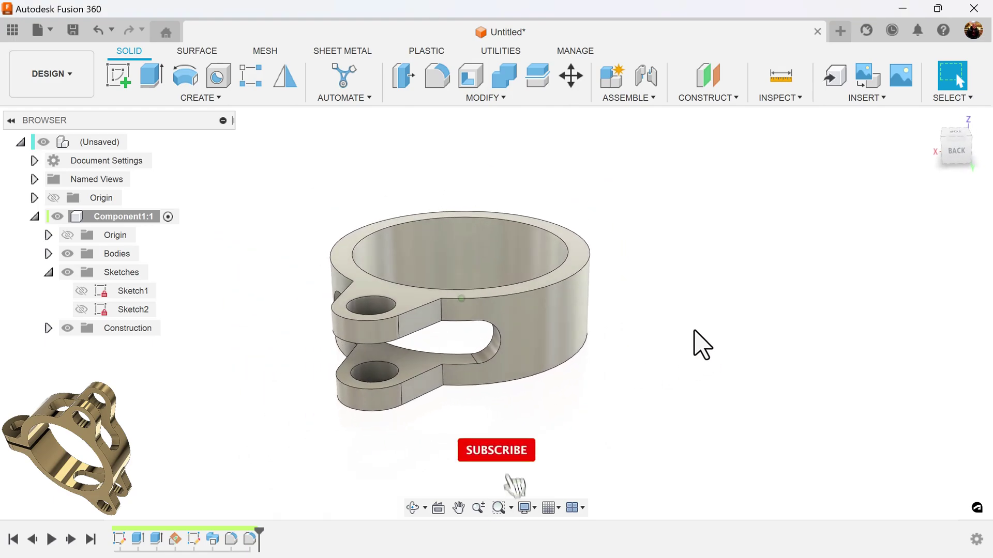
pyautogui.click(203, 101)
pyautogui.moveTo(136, 416)
pyautogui.click(289, 425)
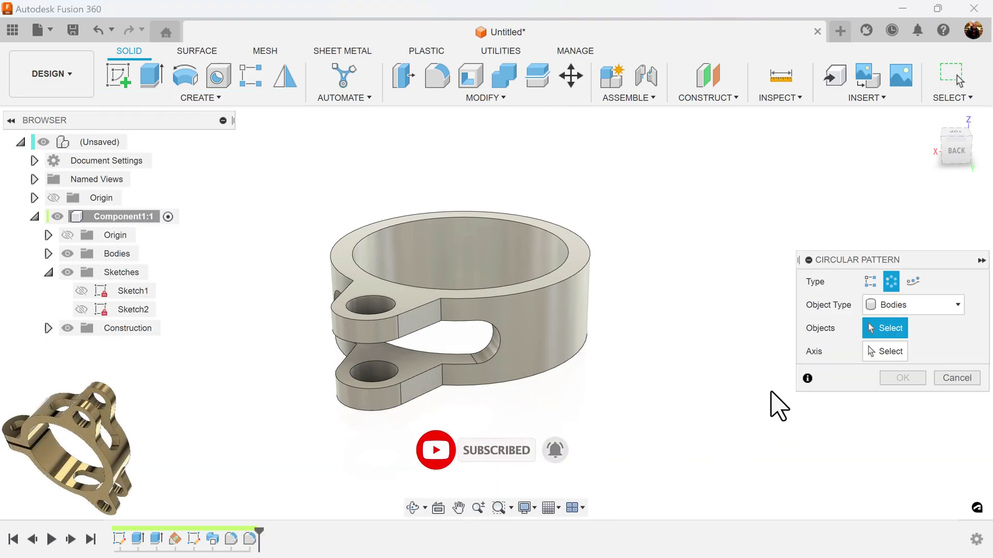
pyautogui.click(957, 308)
pyautogui.click(927, 355)
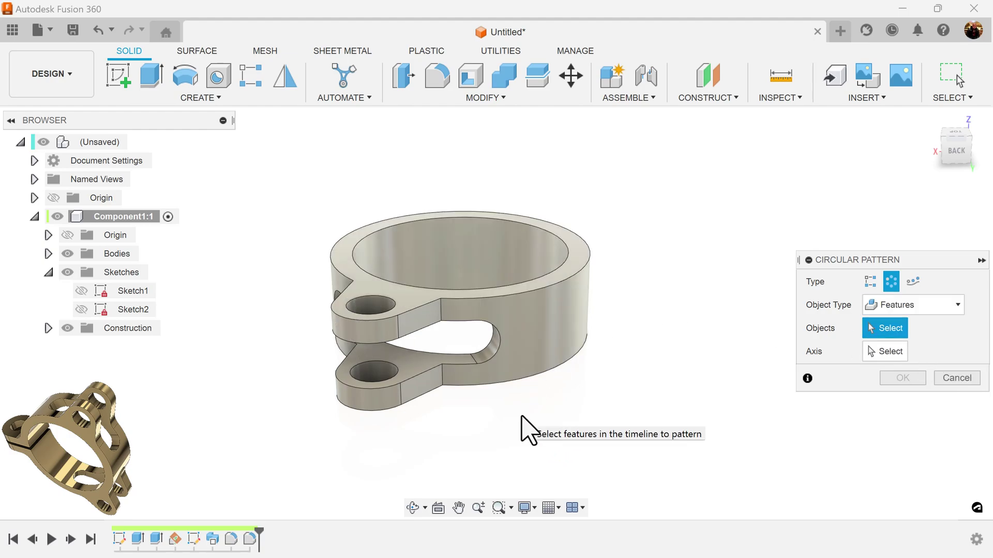
pyautogui.click(156, 538)
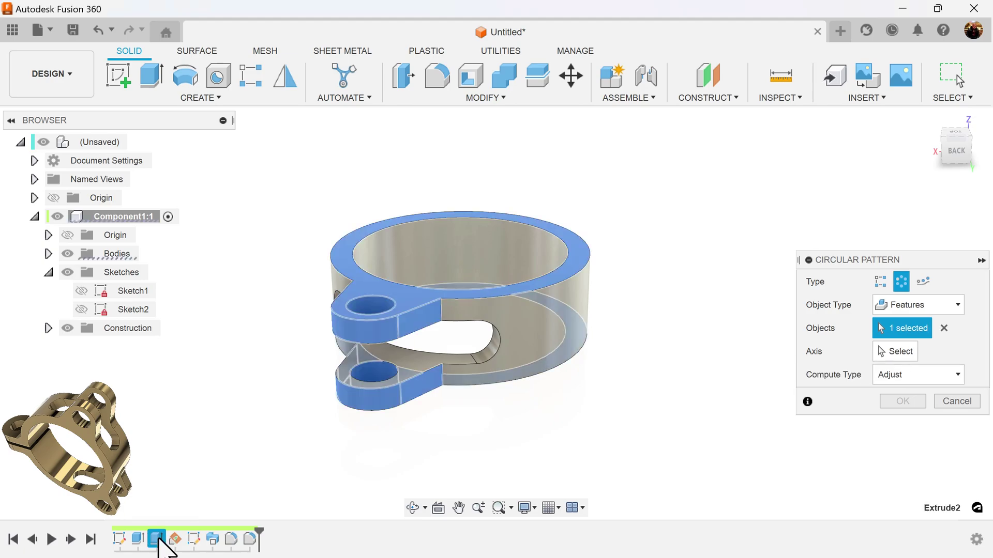
pyautogui.click(212, 540)
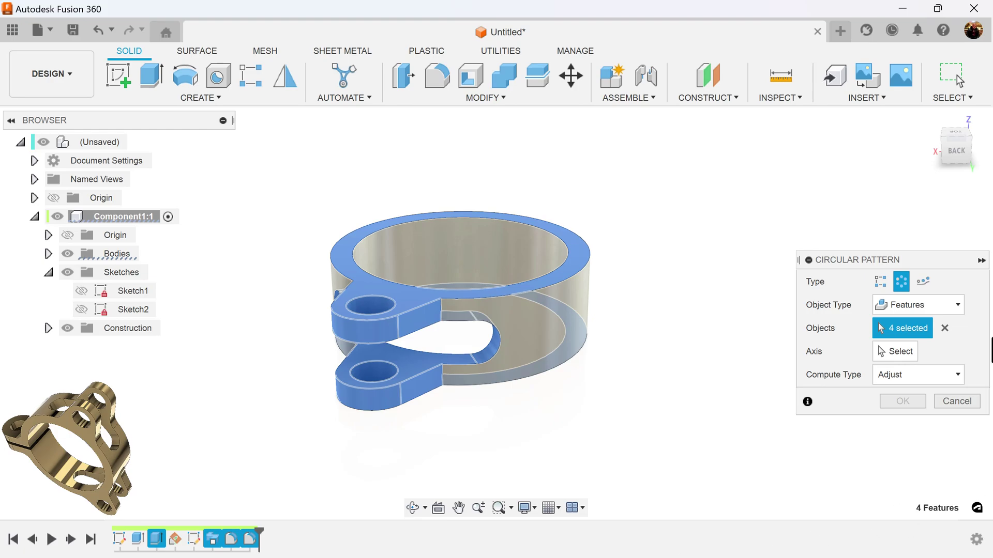
pyautogui.click(901, 353)
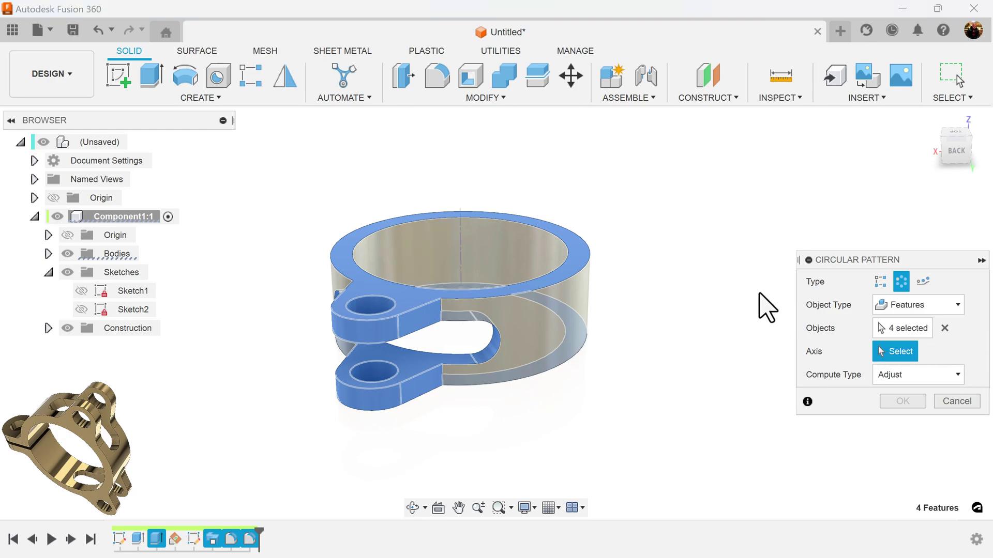
pyautogui.click(451, 233)
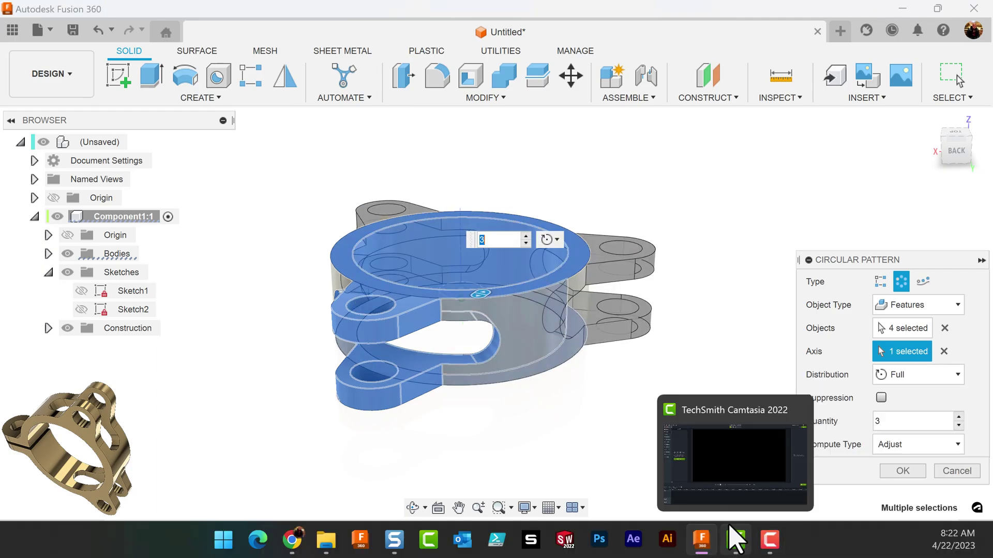
# Suppress the pattern instance on the ring's -X side and complete the three-instance circular pattern.
pyautogui.click(956, 135)
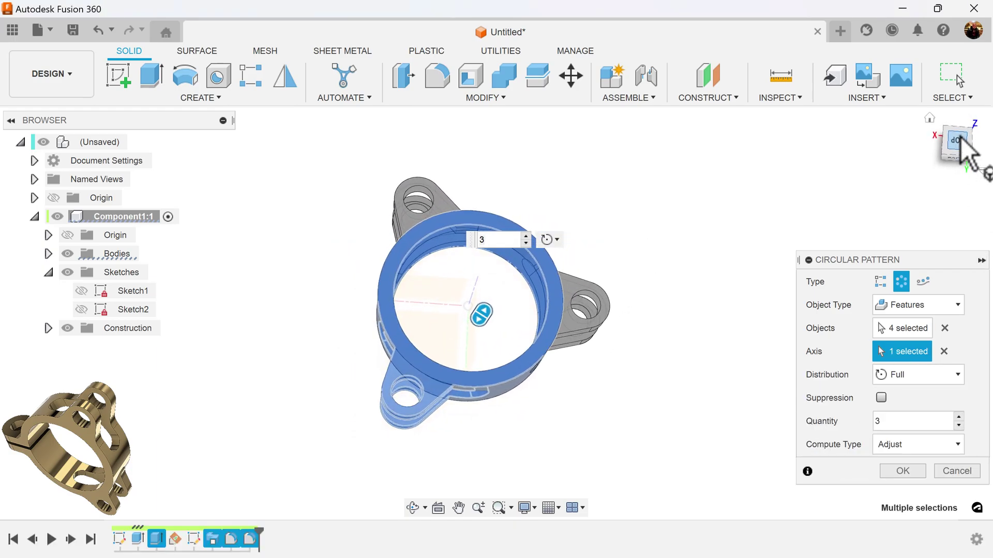
pyautogui.click(963, 145)
pyautogui.click(930, 119)
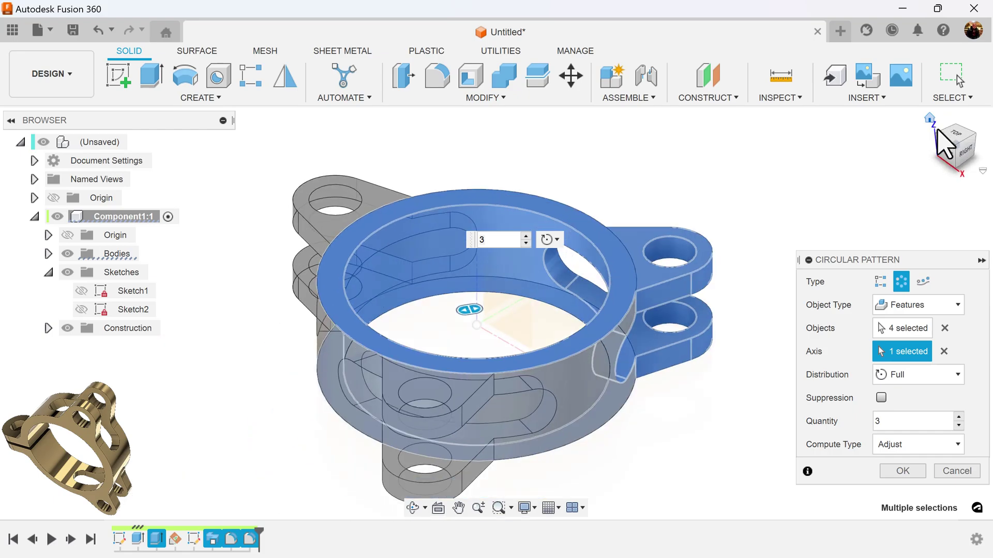
pyautogui.click(955, 136)
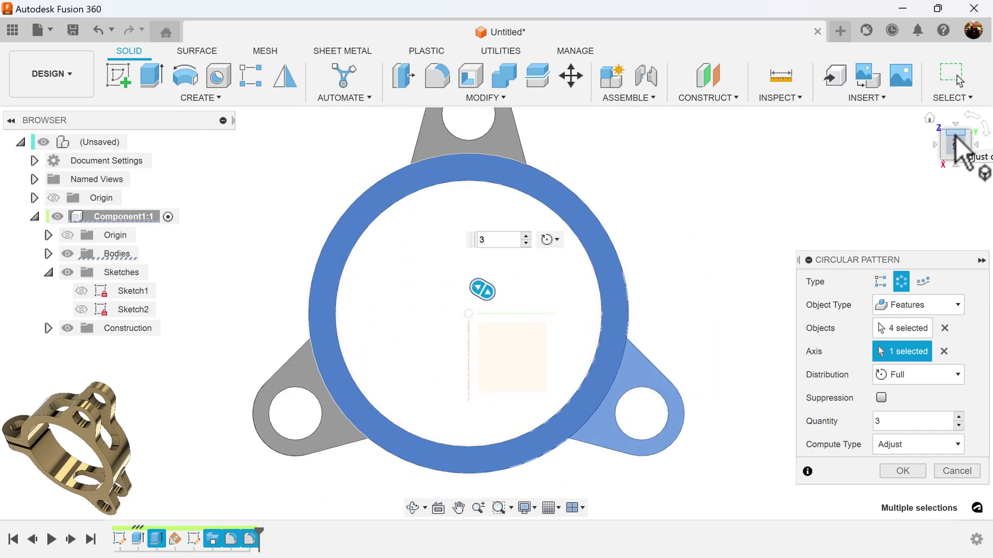
pyautogui.click(971, 113)
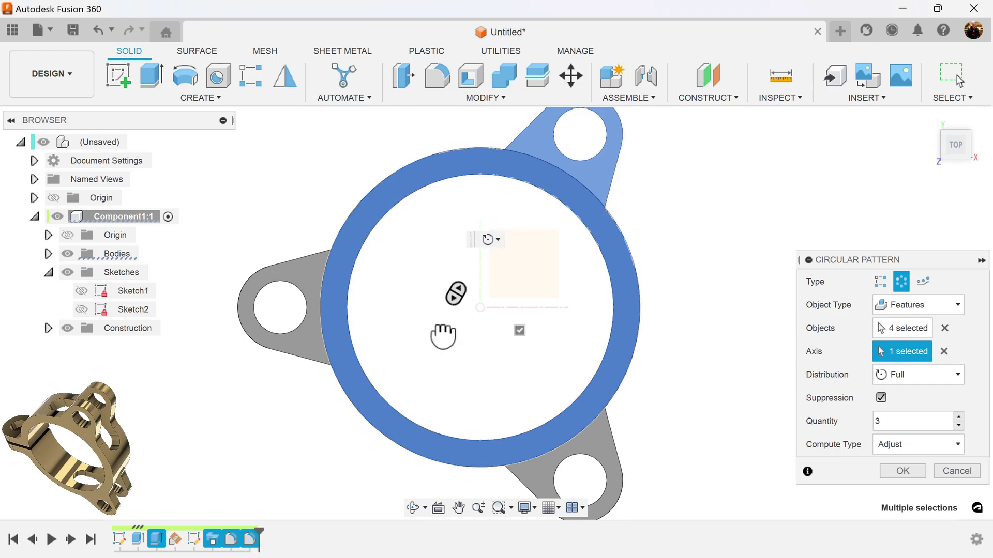
pyautogui.click(443, 328)
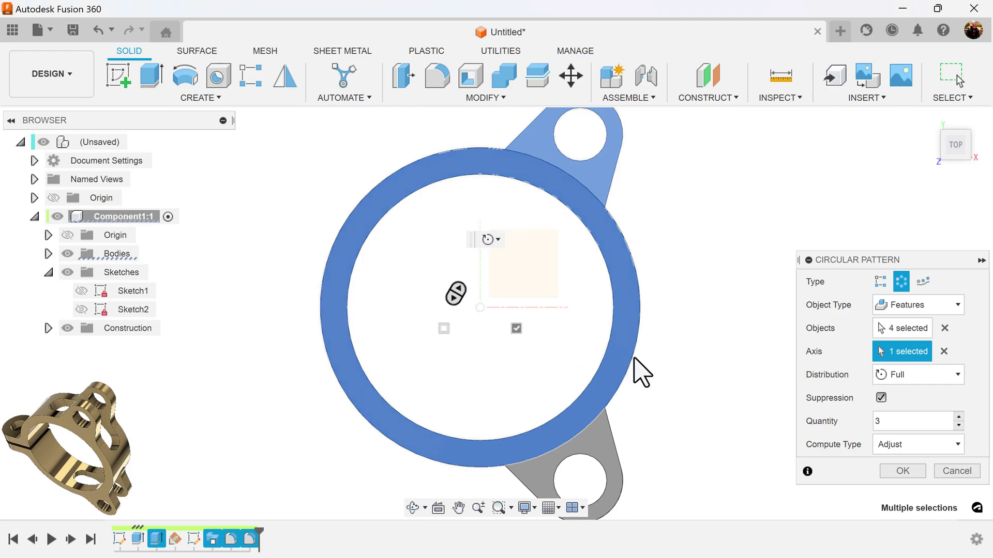
pyautogui.click(903, 471)
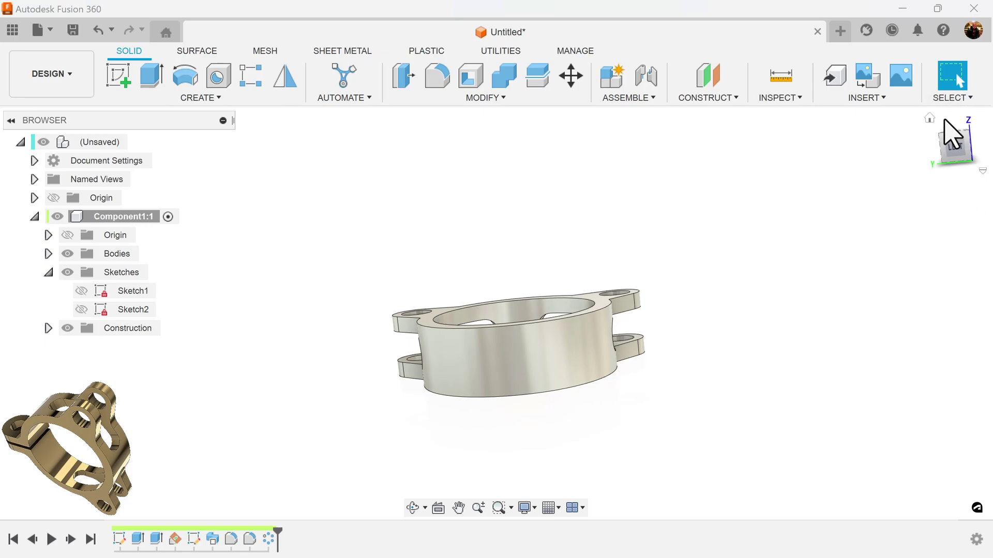
# Start a new sketch on the front origin plane through the ring's centre.
pyautogui.click(929, 119)
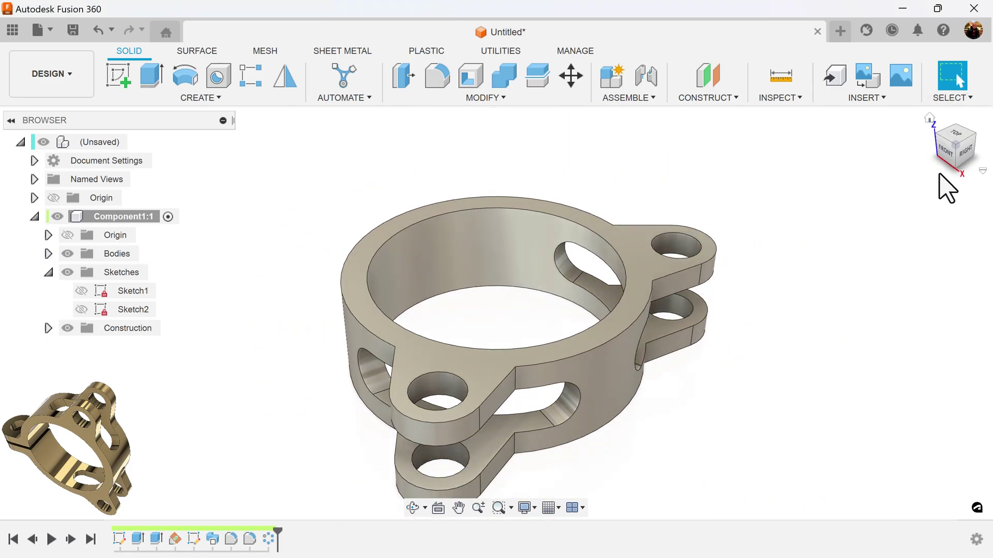
pyautogui.click(945, 150)
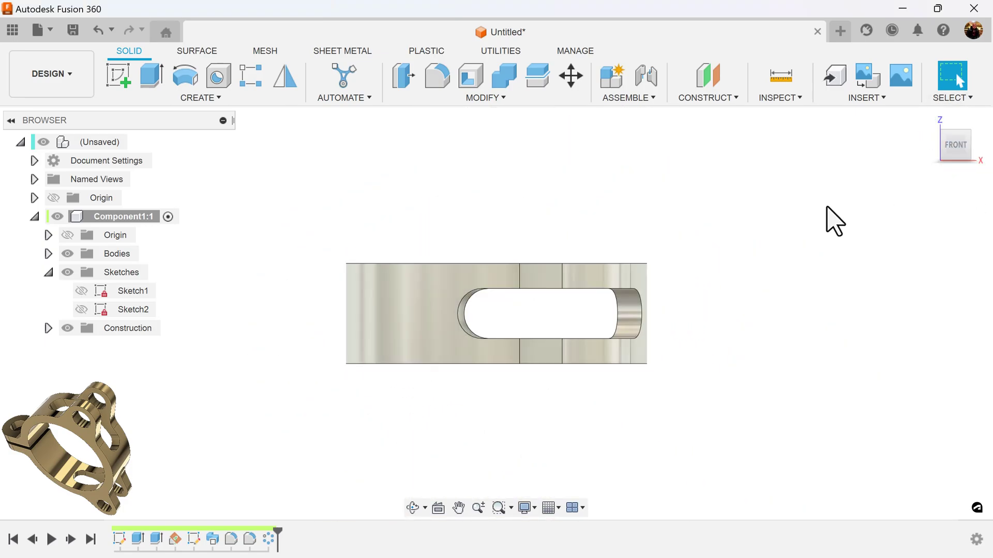
pyautogui.moveTo(830, 229); pyautogui.dragTo(804, 204, button='middle')
pyautogui.click(117, 76)
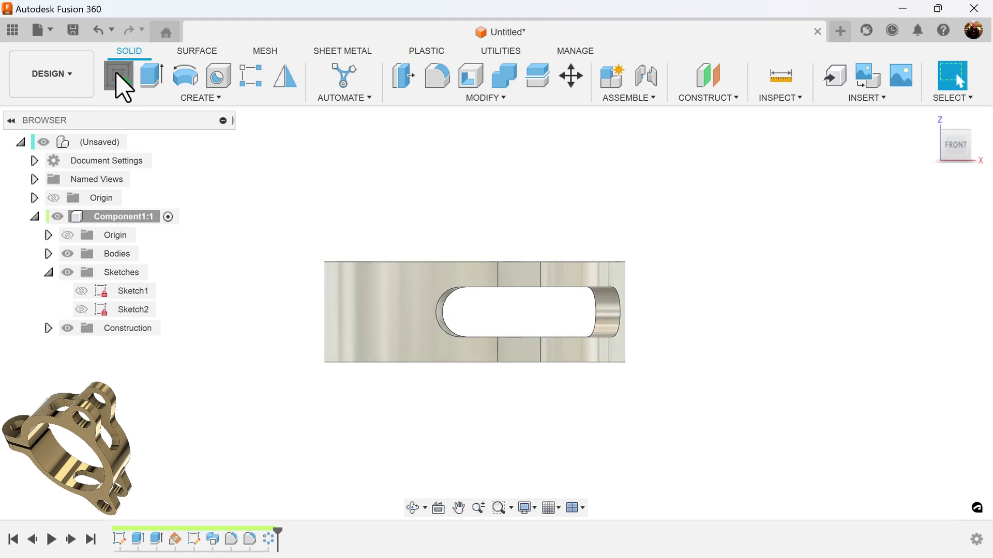
pyautogui.click(518, 268)
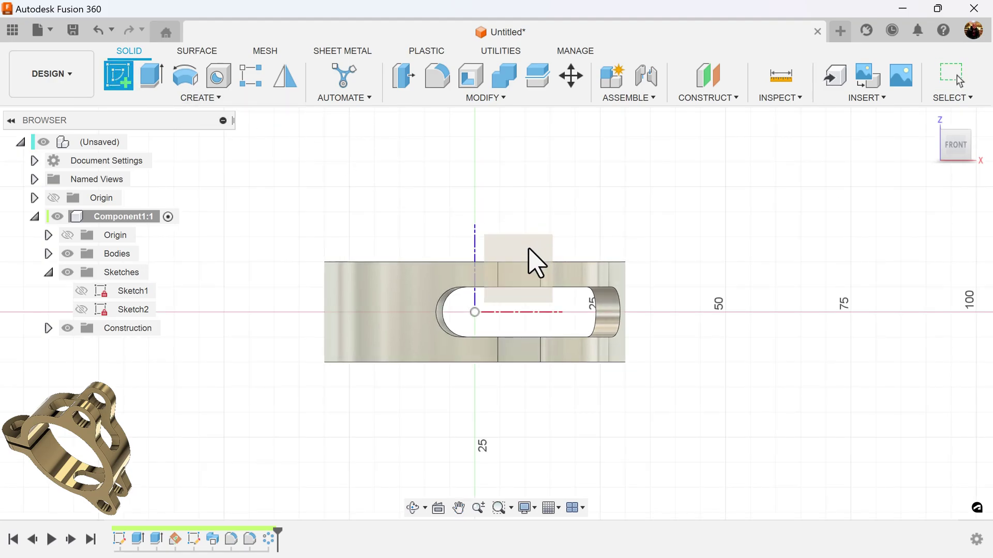
pyautogui.moveTo(391, 207); pyautogui.dragTo(424, 207, button='middle')
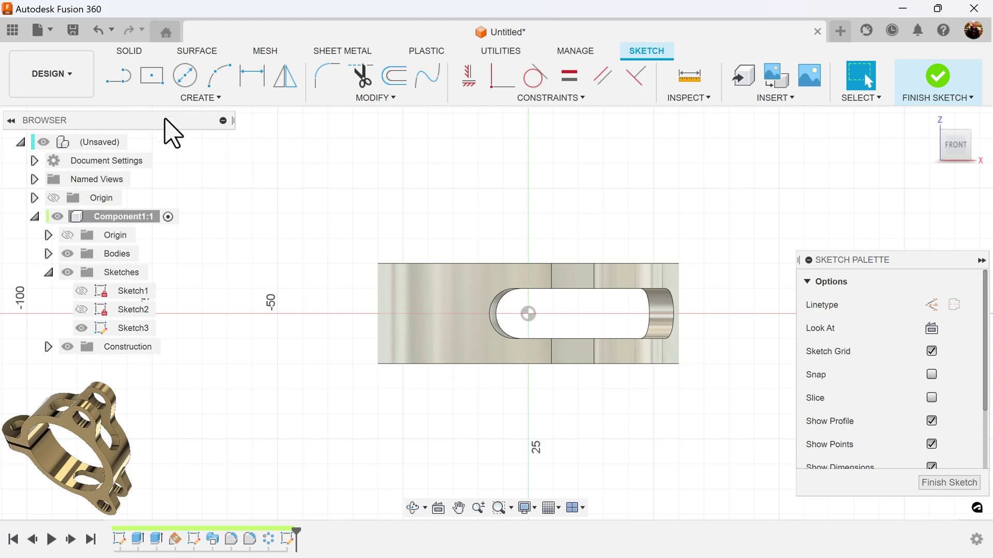
# Sketch an open lug outline on the ring's -X side: two lines about 13 mm long from its upper and lower edges, joined by an arc.
pyautogui.click(123, 87)
pyautogui.moveTo(313, 223); pyautogui.dragTo(365, 247, button='middle')
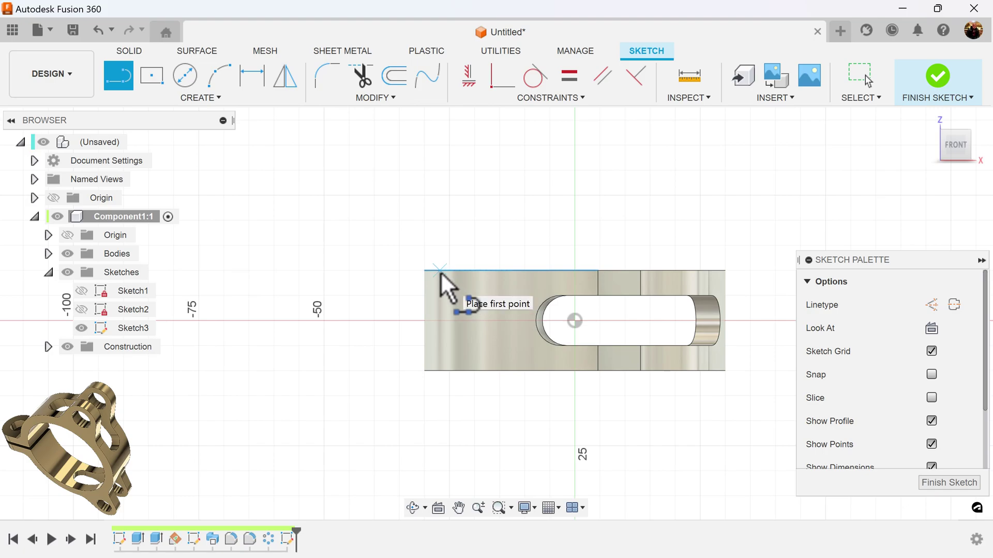
pyautogui.moveTo(444, 270); pyautogui.dragTo(377, 271)
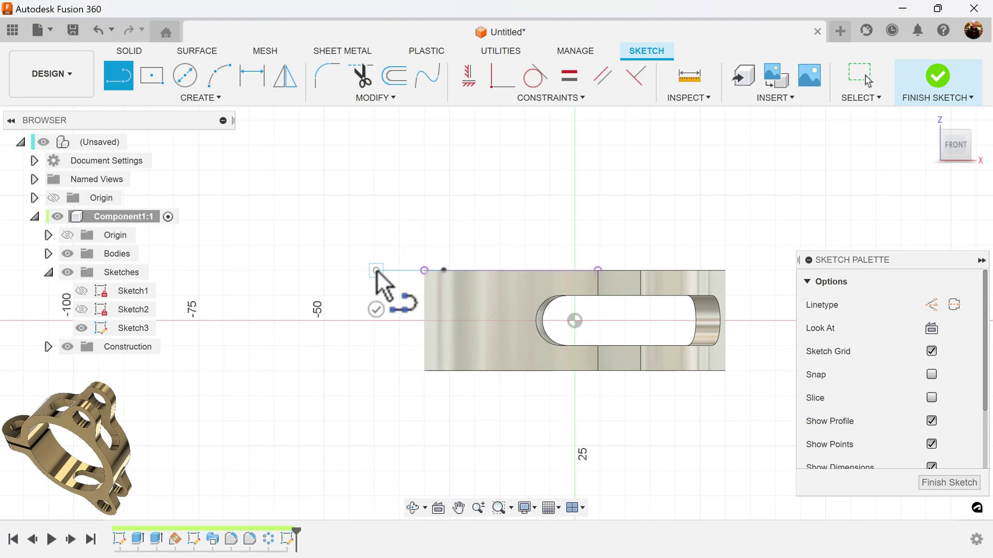
pyautogui.click(377, 369)
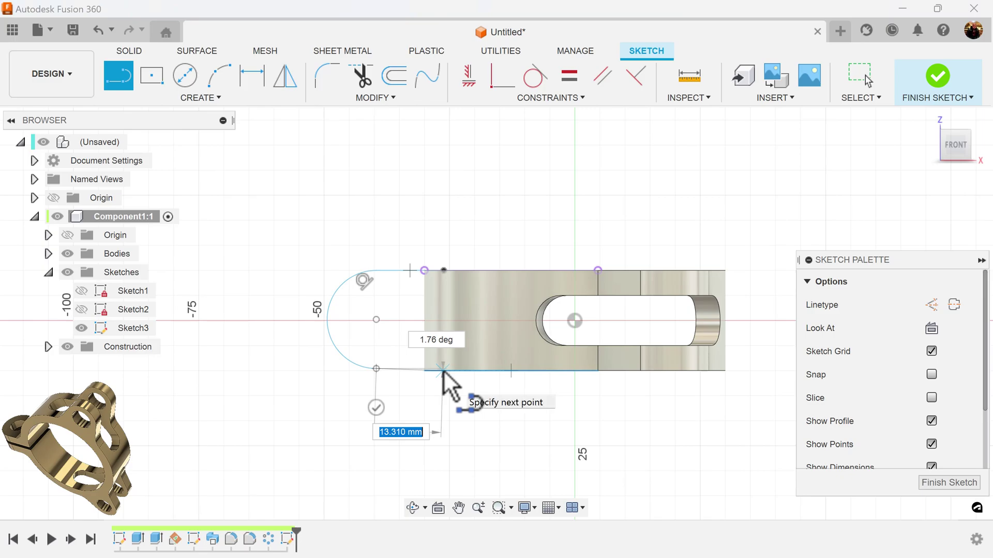
pyautogui.doubleClick(443, 371)
# Constrain the outline's lower line horizontal and make it tangent to the end arc.
pyautogui.scroll(2, 432, 410)
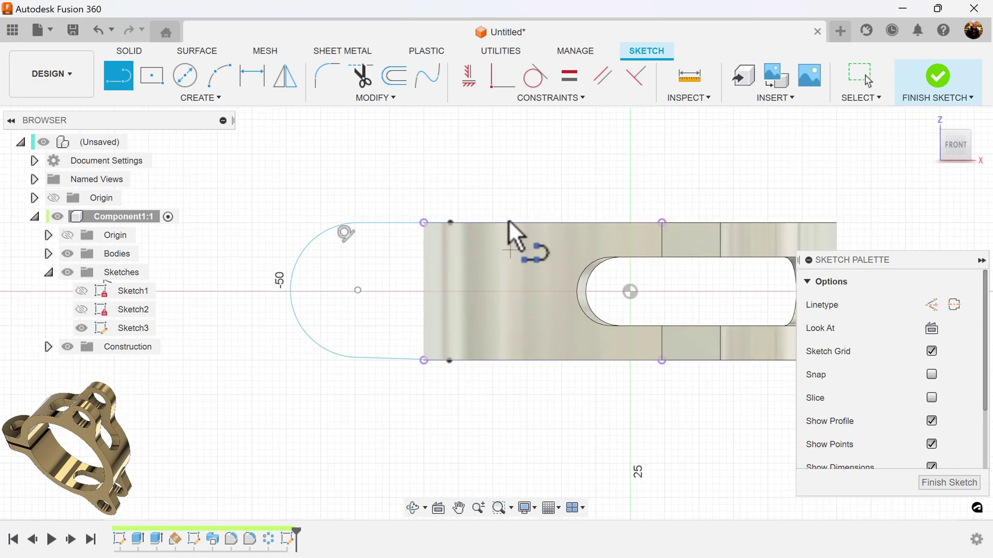
pyautogui.click(476, 78)
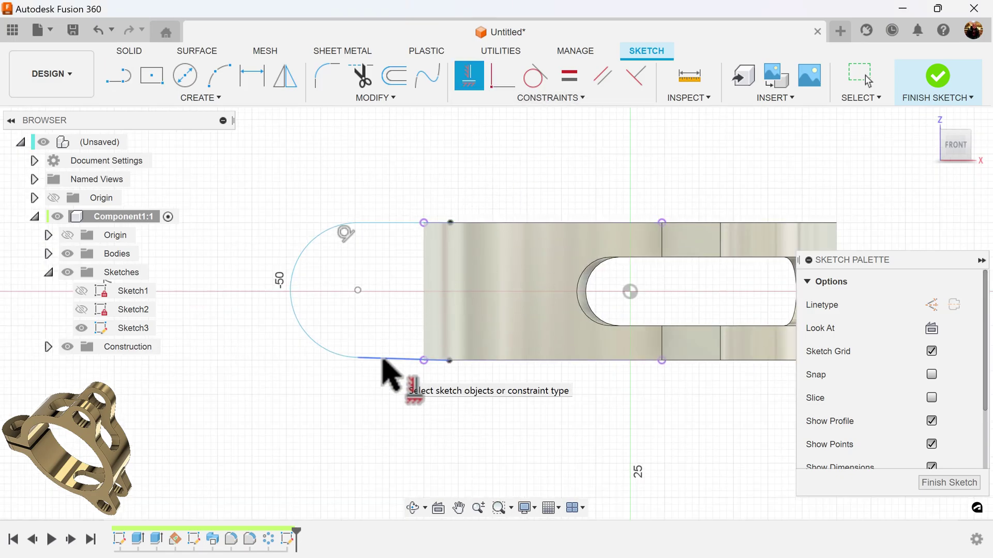
pyautogui.click(384, 359)
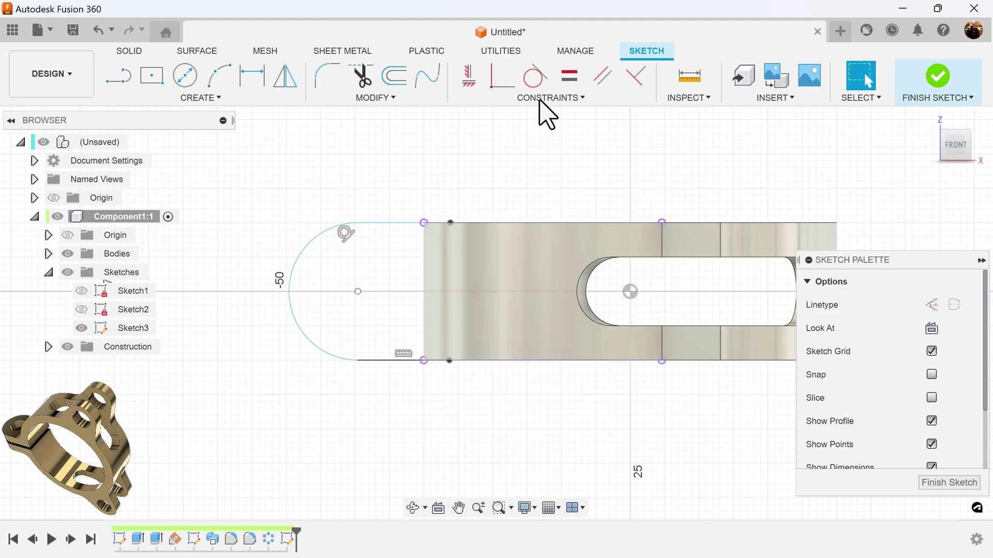
pyautogui.click(534, 77)
pyautogui.click(370, 361)
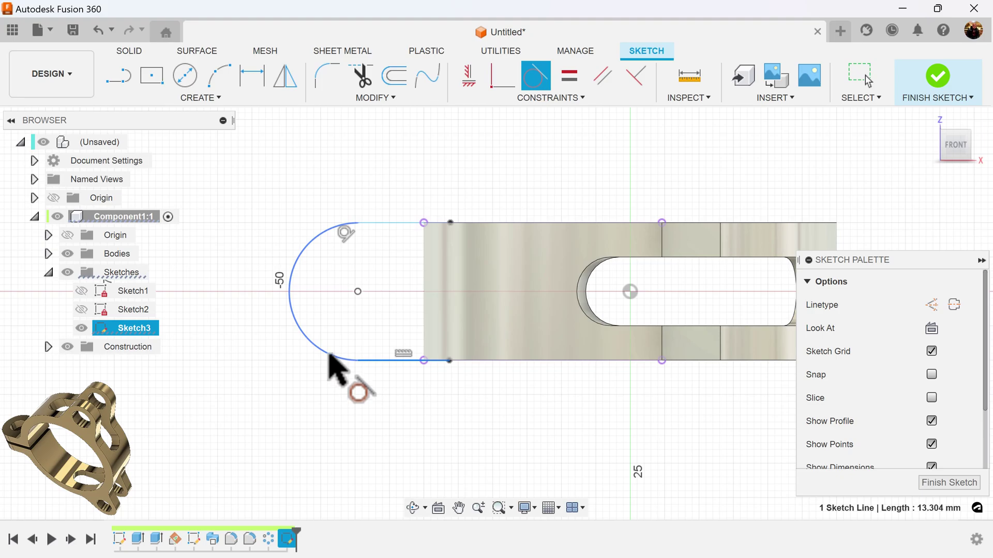
pyautogui.click(329, 356)
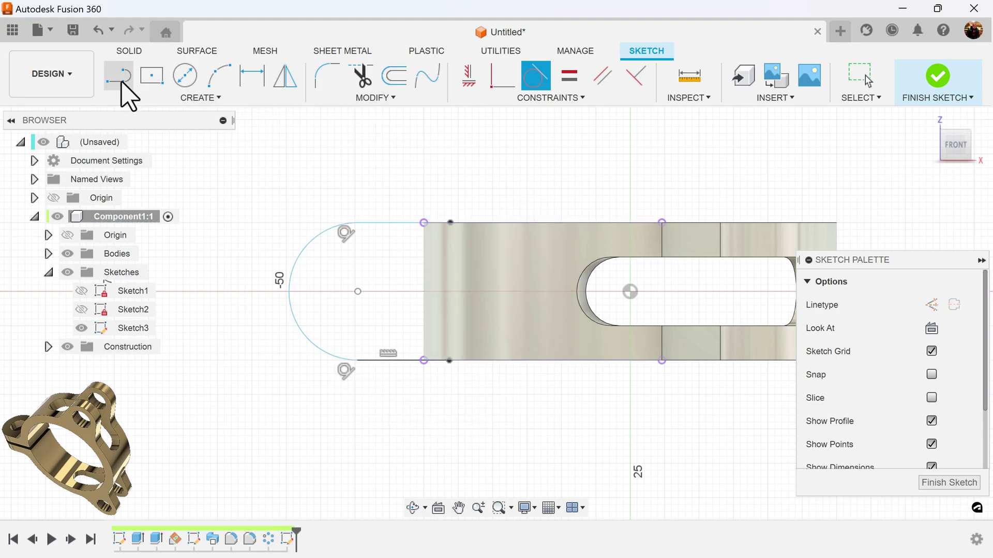
# Close the lug outline inside the ring with a line between its open ends and constrain that line vertical.
pyautogui.click(119, 77)
pyautogui.click(450, 222)
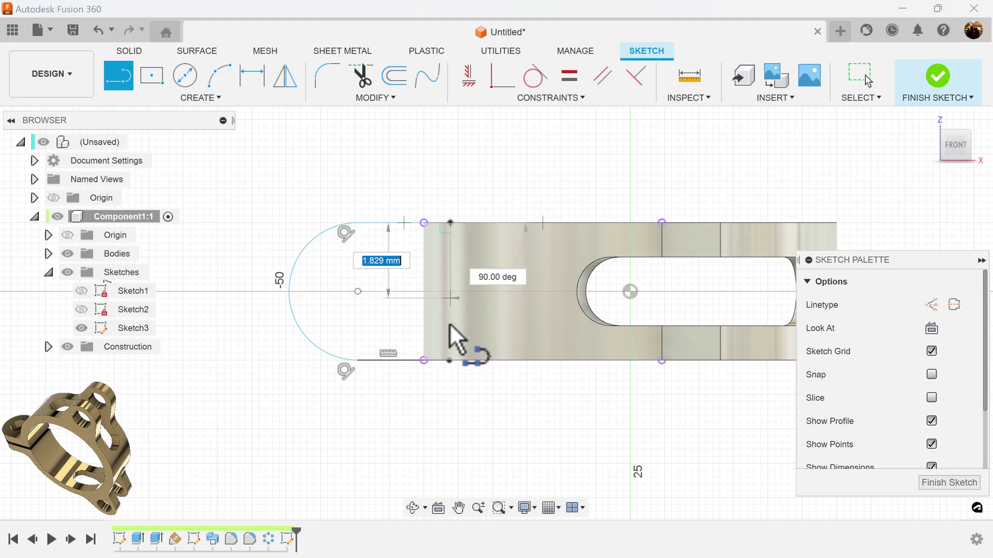
pyautogui.click(449, 360)
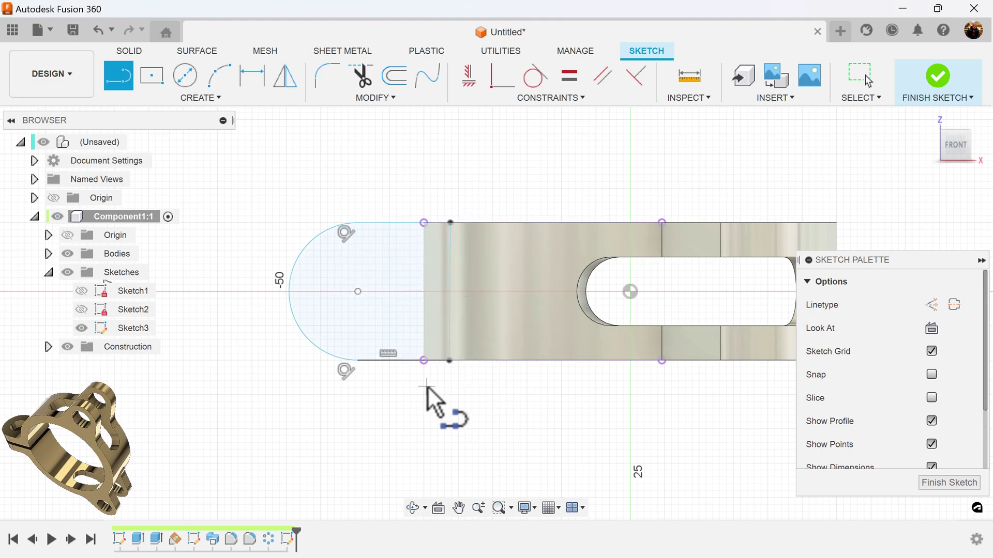
pyautogui.scroll(3, 427, 386)
pyautogui.moveTo(429, 385)
pyautogui.mouseDown(button='middle')
pyautogui.moveTo(491, 412)
pyautogui.moveTo(536, 391)
pyautogui.mouseUp(button='middle')
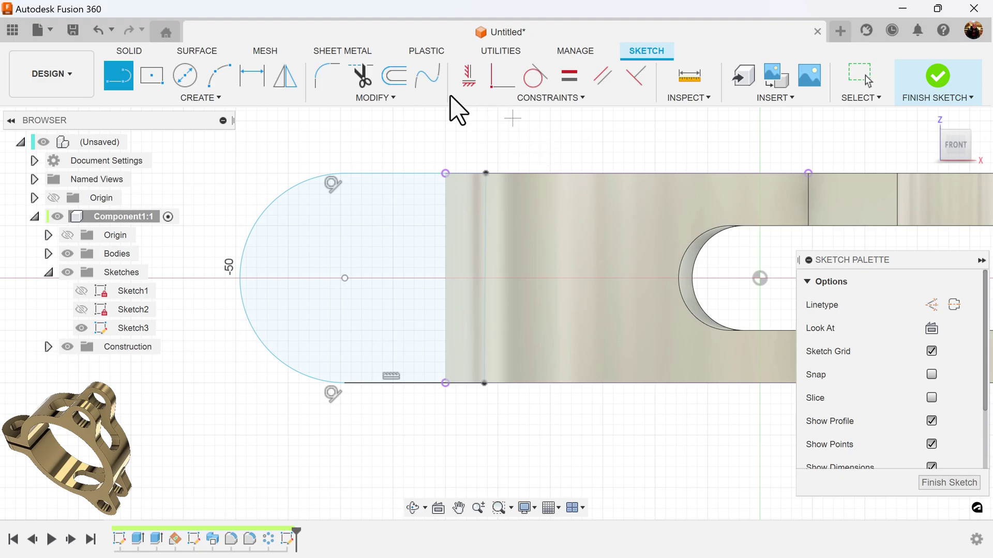
pyautogui.click(471, 78)
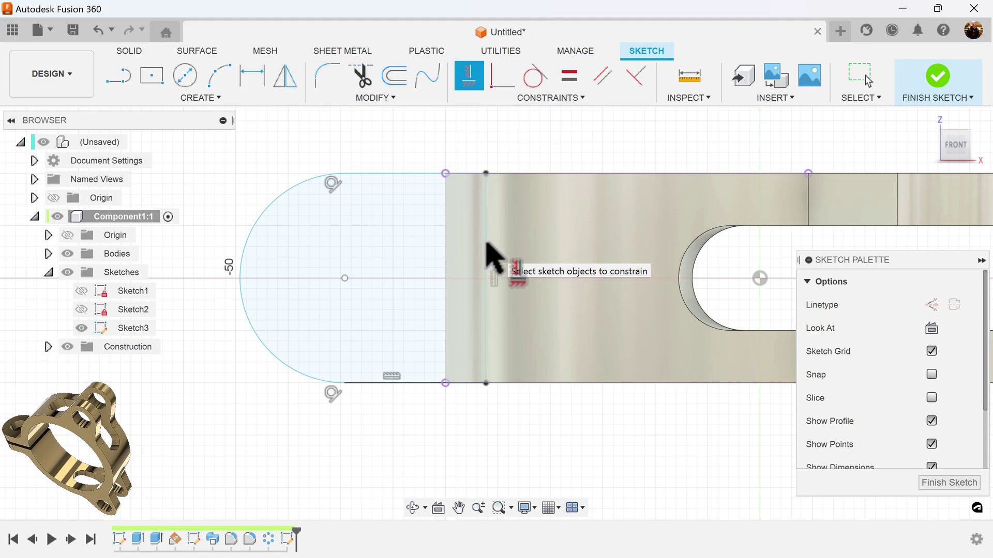
pyautogui.press('Escape')
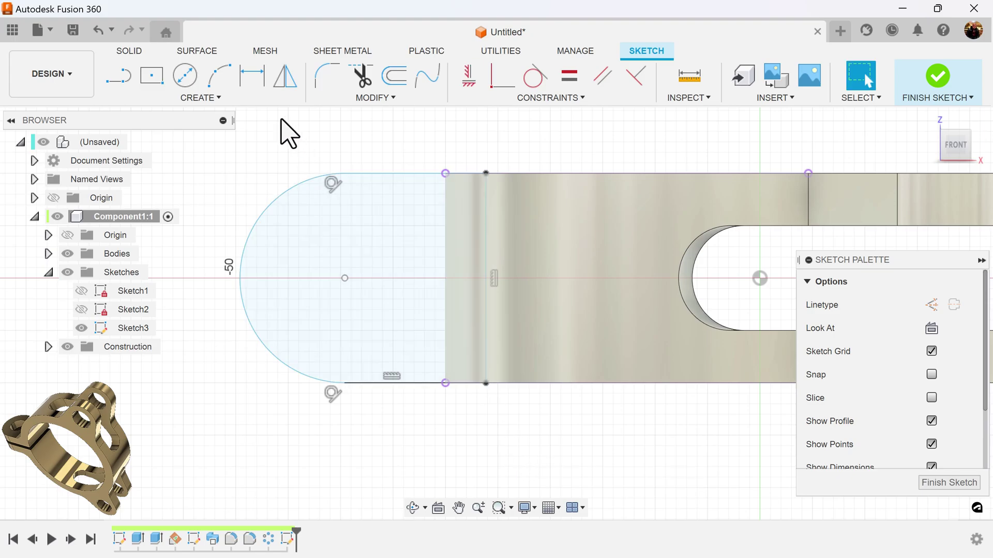
# Sketch a 10 mm diameter circle at the centre of the lug's end arc.
pyautogui.click(185, 77)
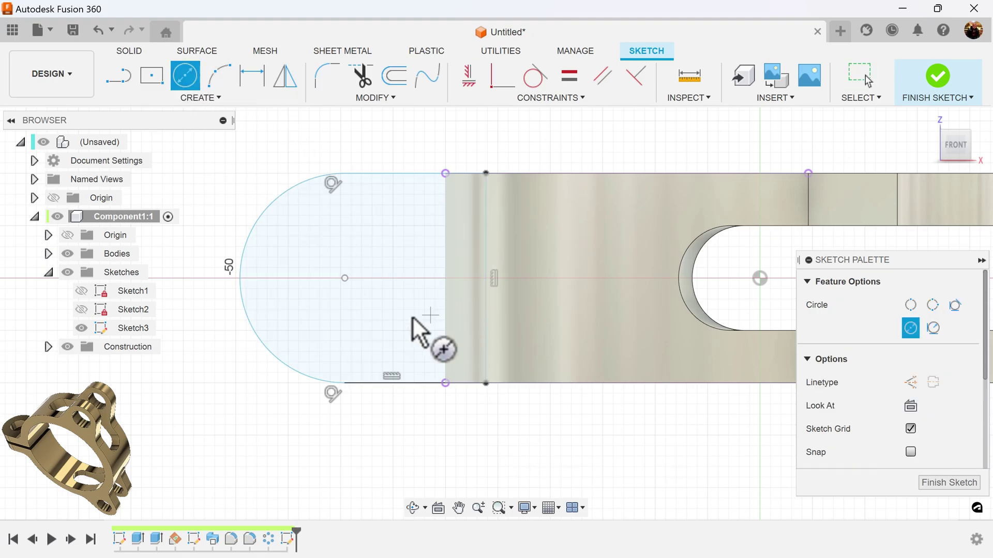
pyautogui.click(344, 279)
pyautogui.write('10')
pyautogui.press('Return')
pyautogui.press('Escape')
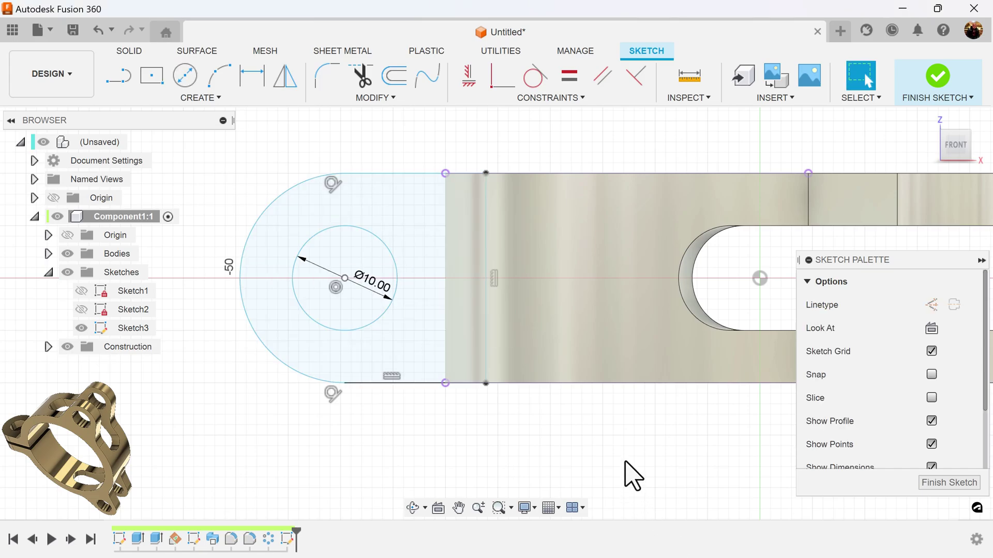
# Dimension the lug's end arc with a radius of 10 mm.
pyautogui.click(253, 78)
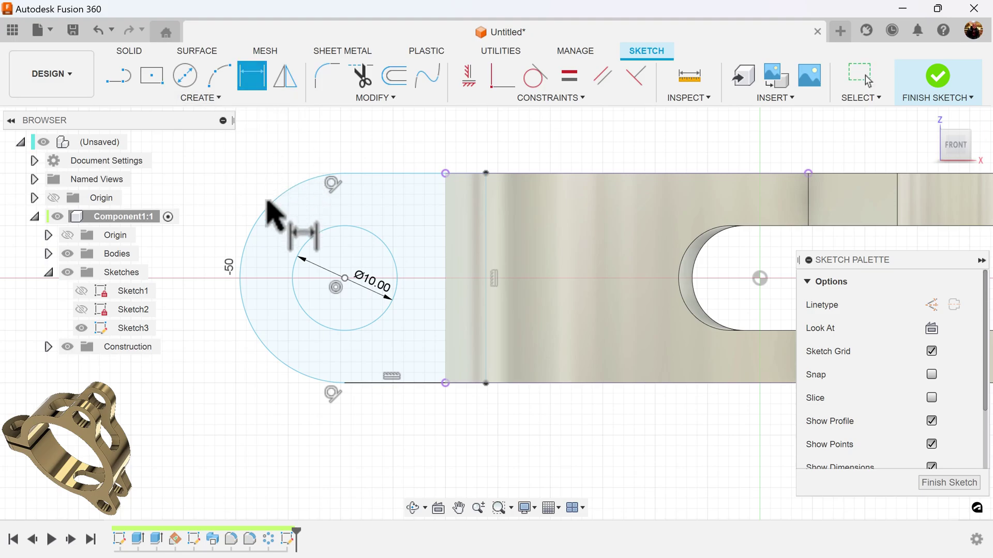
pyautogui.click(268, 203)
pyautogui.click(233, 195)
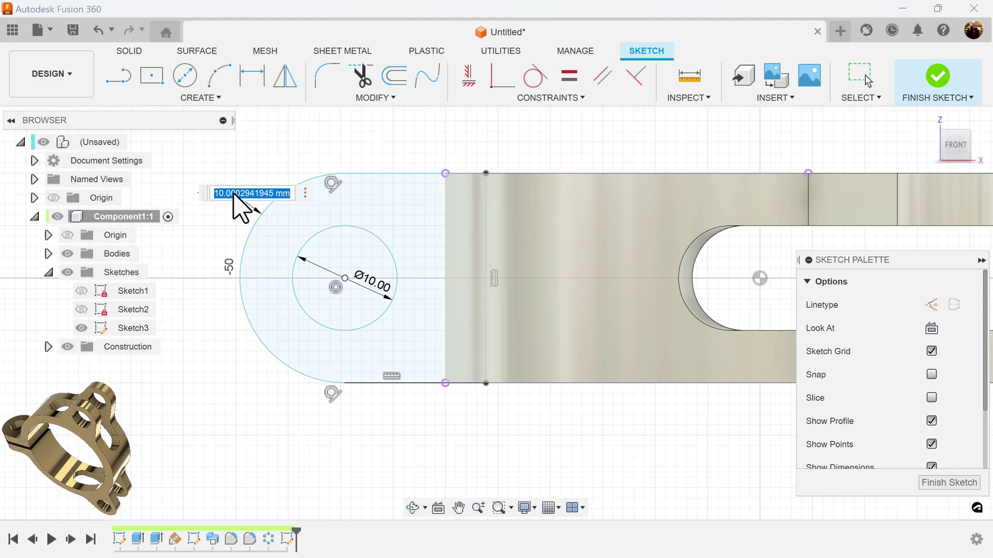
pyautogui.write('10')
pyautogui.press('Return')
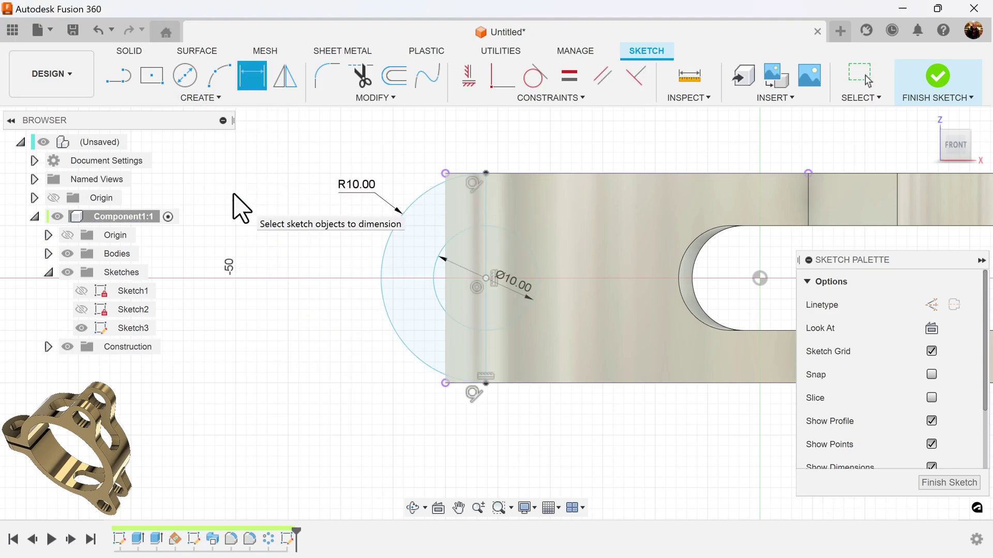
pyautogui.press('Escape')
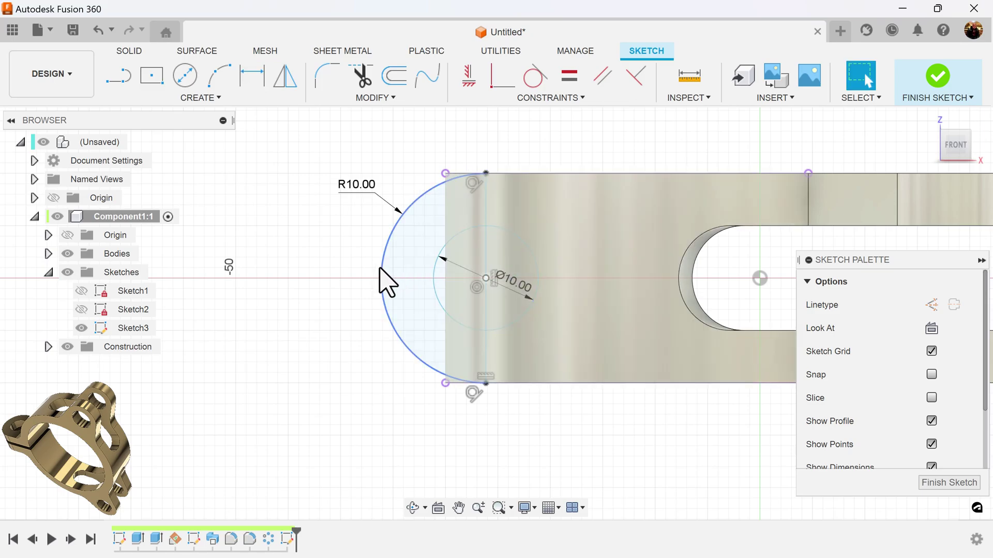
# Pull the rounded end out from the ring, move the closing line back inside it, and dimension that line 3 mm from the ring's outer edge.
pyautogui.moveTo(381, 283); pyautogui.dragTo(264, 281)
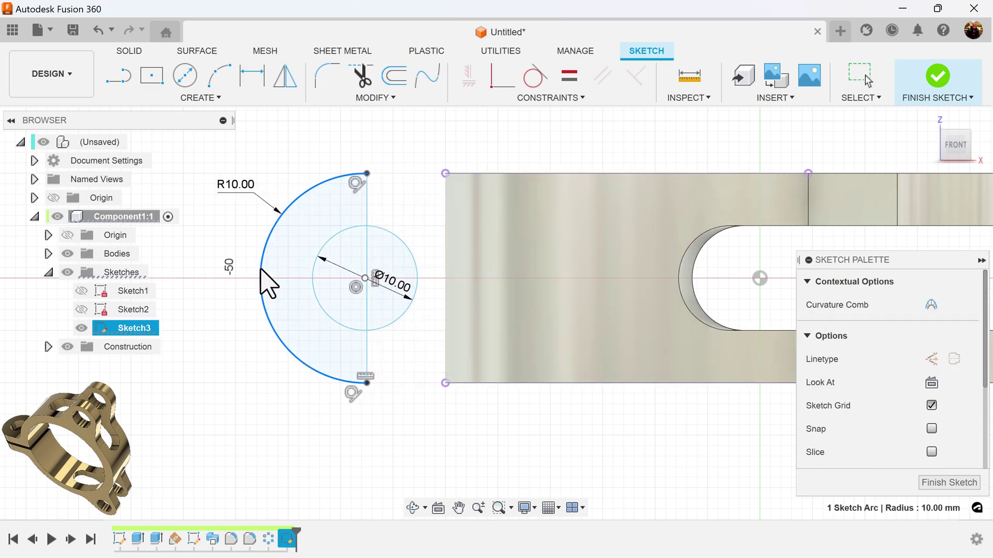
pyautogui.moveTo(368, 218); pyautogui.dragTo(506, 219)
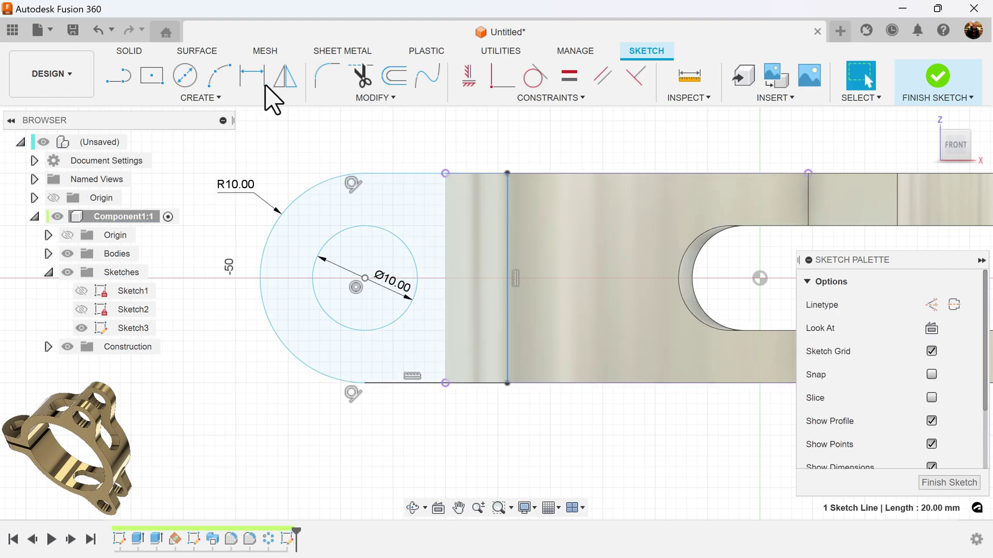
pyautogui.click(252, 77)
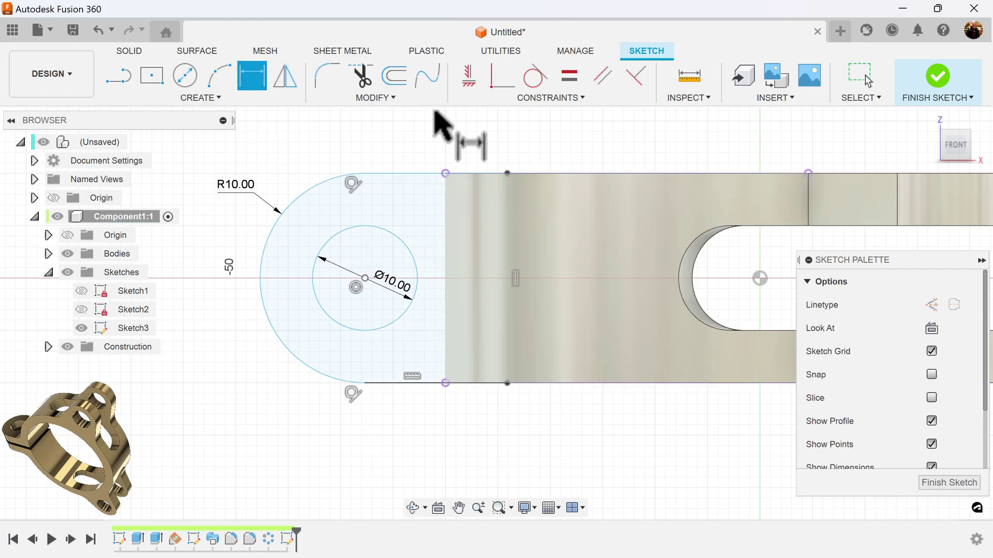
pyautogui.click(506, 174)
pyautogui.click(447, 175)
pyautogui.click(482, 158)
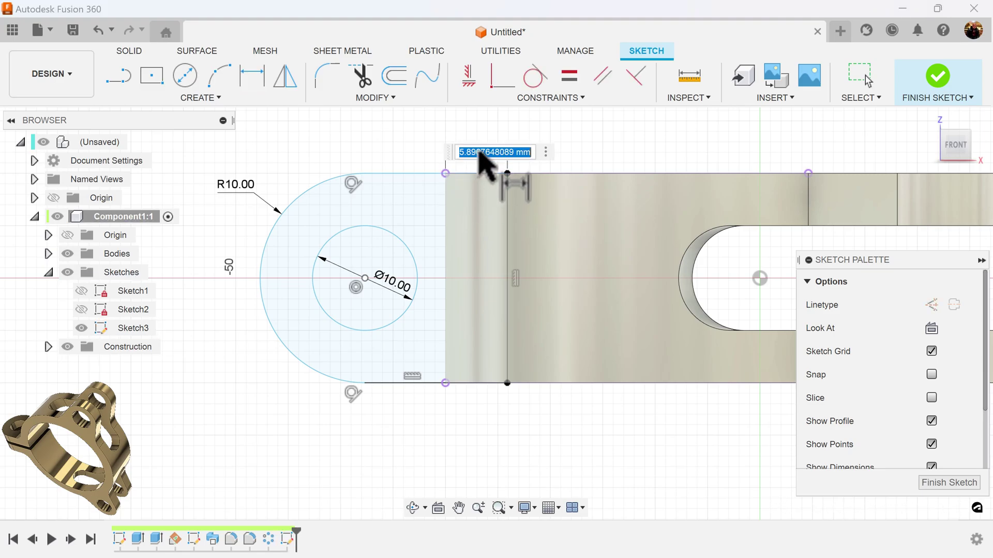
pyautogui.write('3')
pyautogui.press('Return')
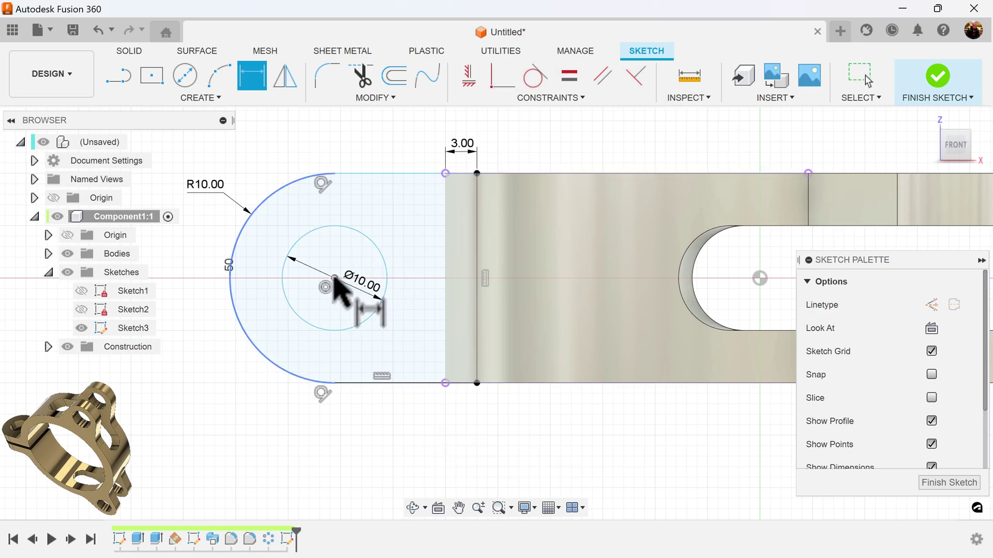
# Dimension the side lug's hole centre 40 mm horizontally from the origin and finish the sketch.
pyautogui.scroll(-2, 727, 324)
pyautogui.click(748, 291)
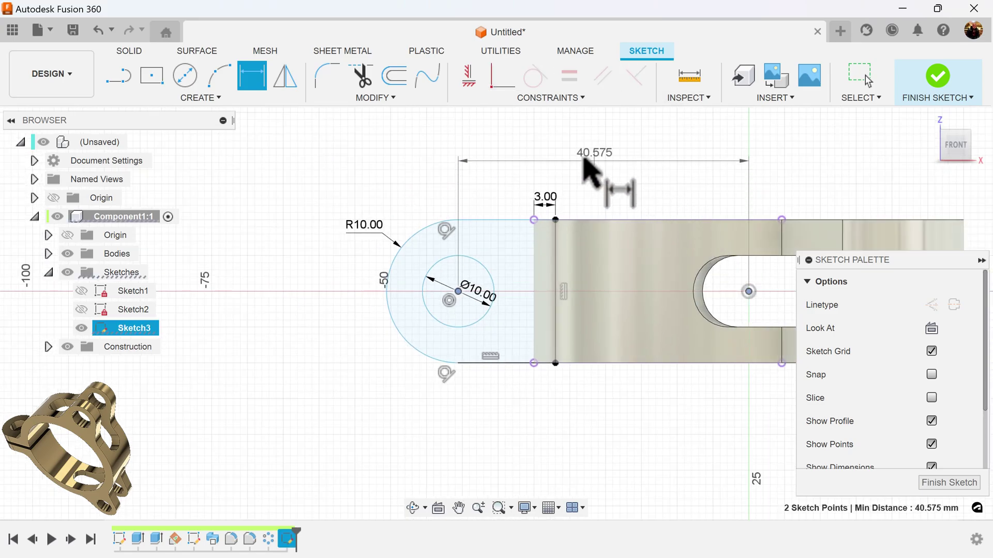
pyautogui.click(578, 159)
pyautogui.write('40')
pyautogui.press('Return')
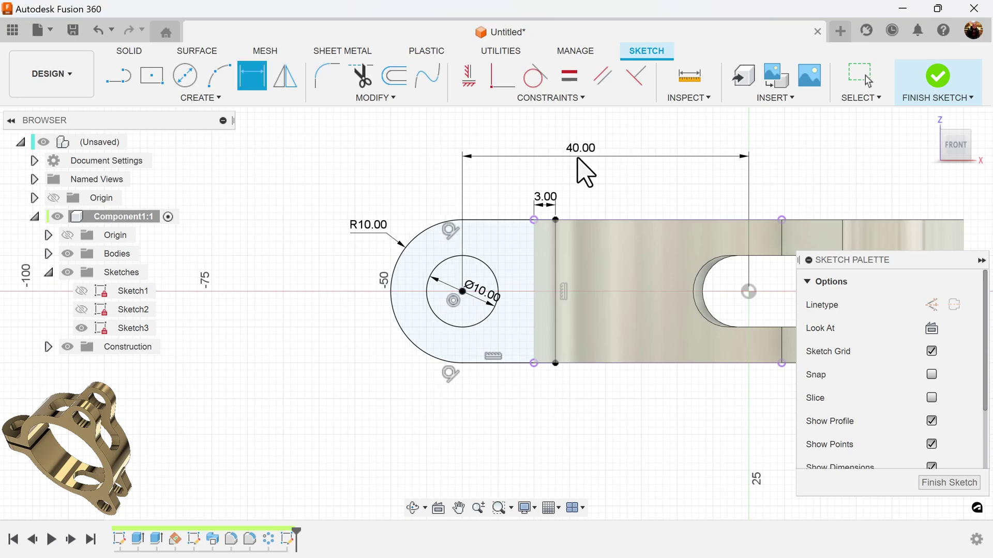
pyautogui.click(948, 482)
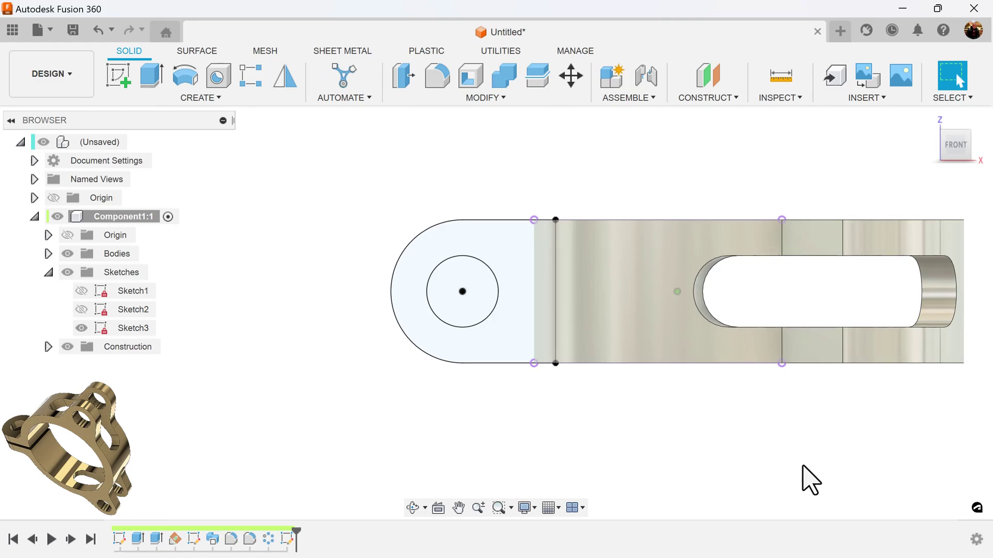
# Extrude the side lug profile around its hole symmetrically, with a whole-length distance of 12 mm.
pyautogui.click(154, 80)
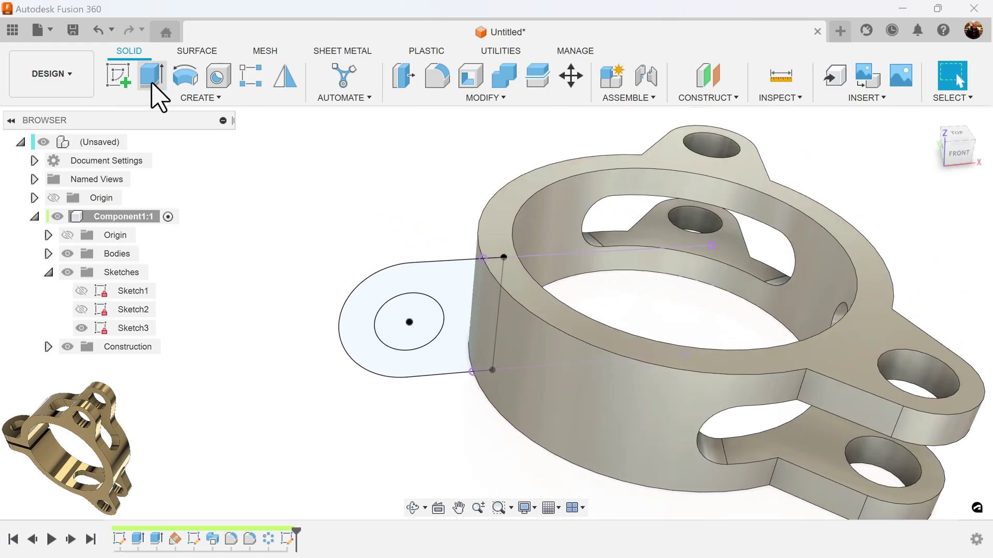
pyautogui.click(453, 300)
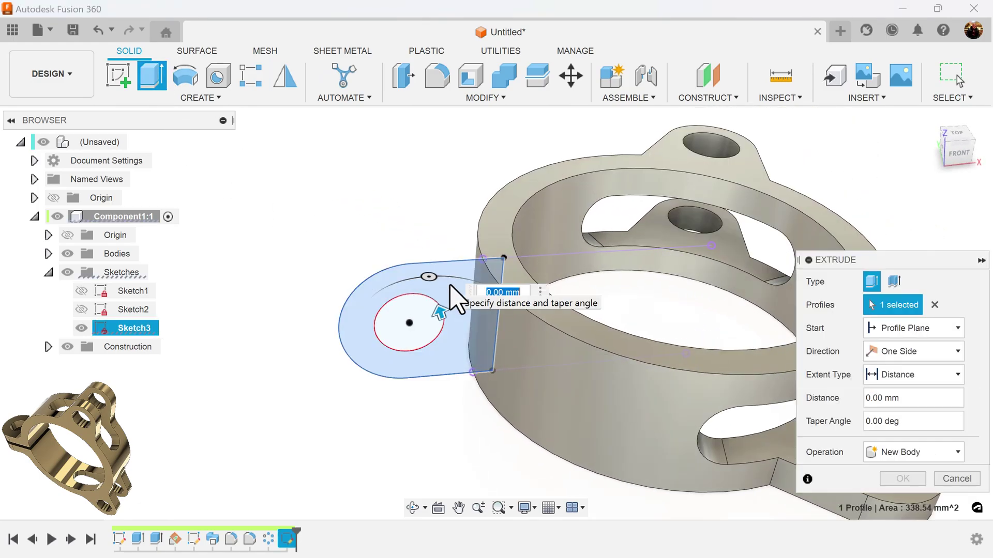
pyautogui.click(920, 351)
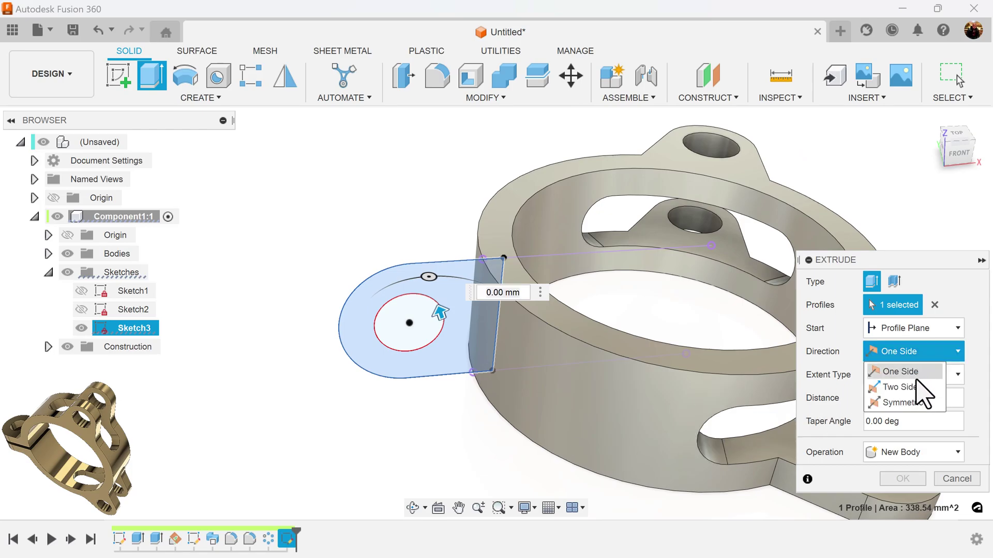
pyautogui.click(900, 402)
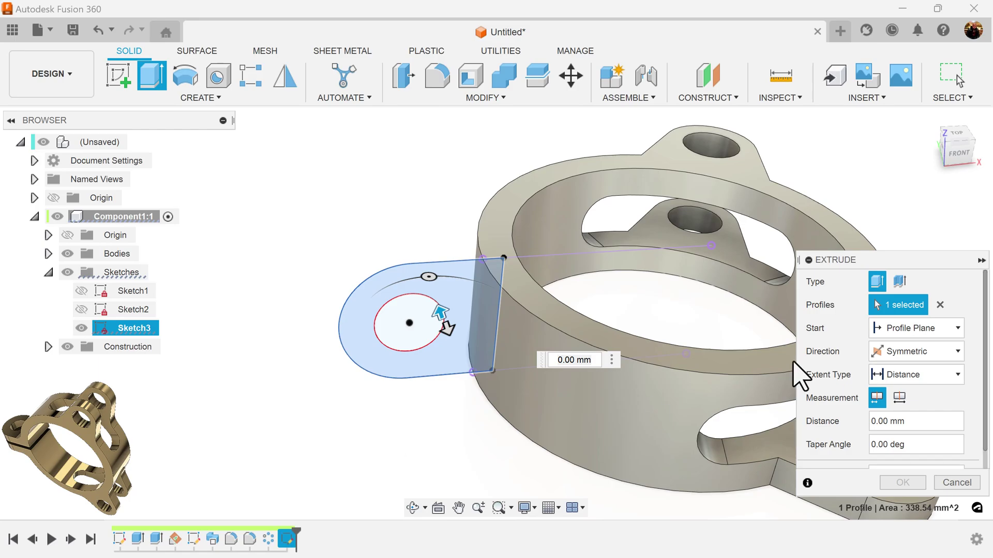
pyautogui.click(900, 398)
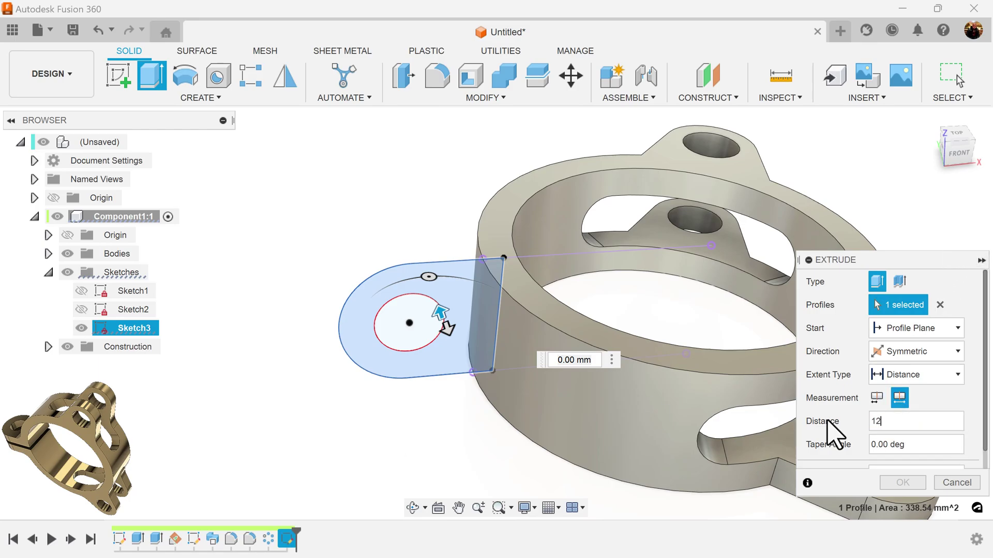
pyautogui.scroll(-2, 985, 437)
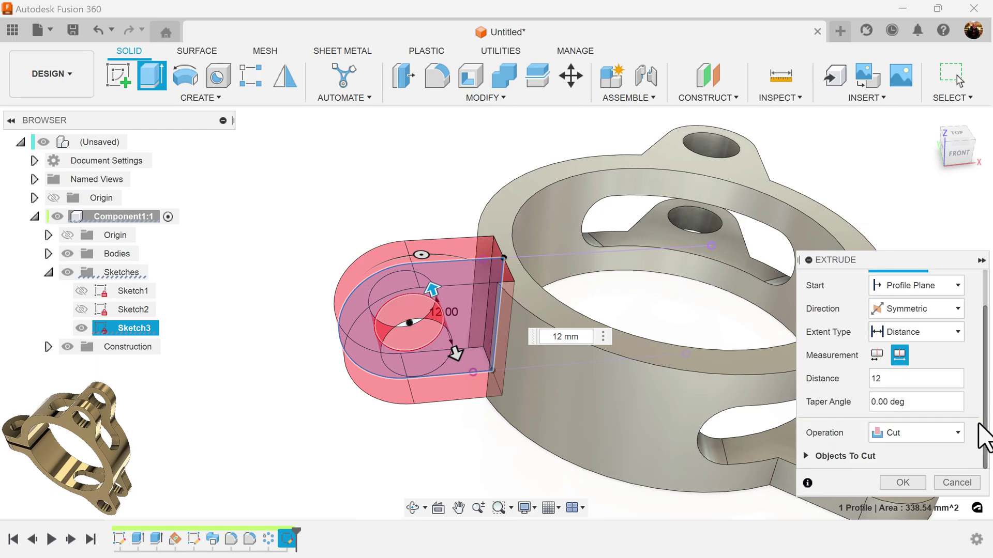
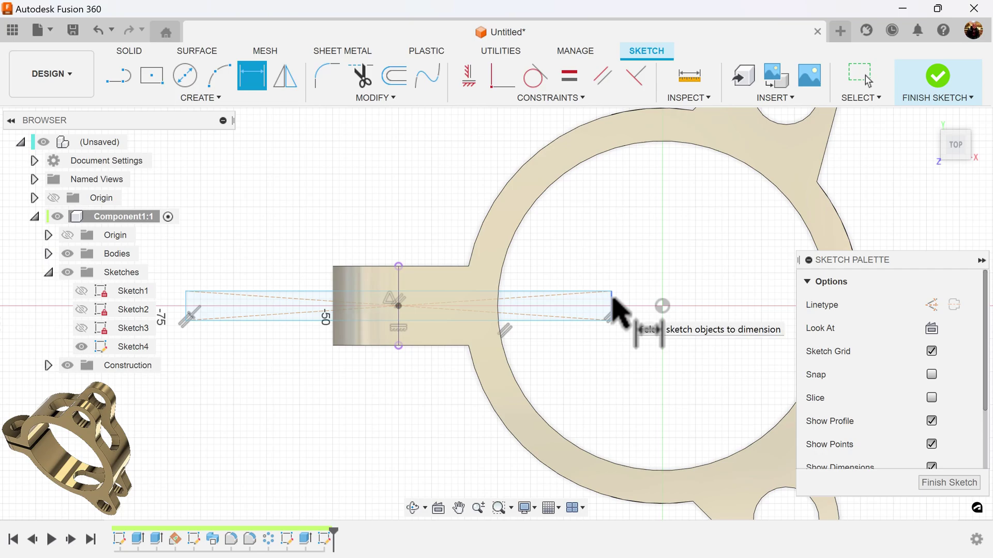
# Dimension the short side of the thin rectangle across the side lug as 2 mm.
pyautogui.click(644, 316)
pyautogui.press('Return')
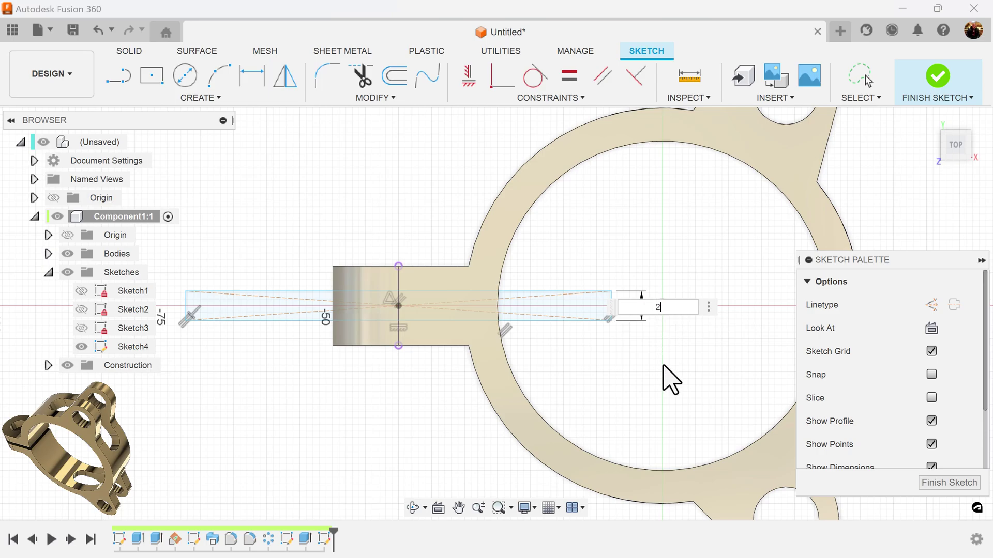
pyautogui.press('Return')
pyautogui.scroll(5, 664, 377)
pyautogui.scroll(-4, 559, 416)
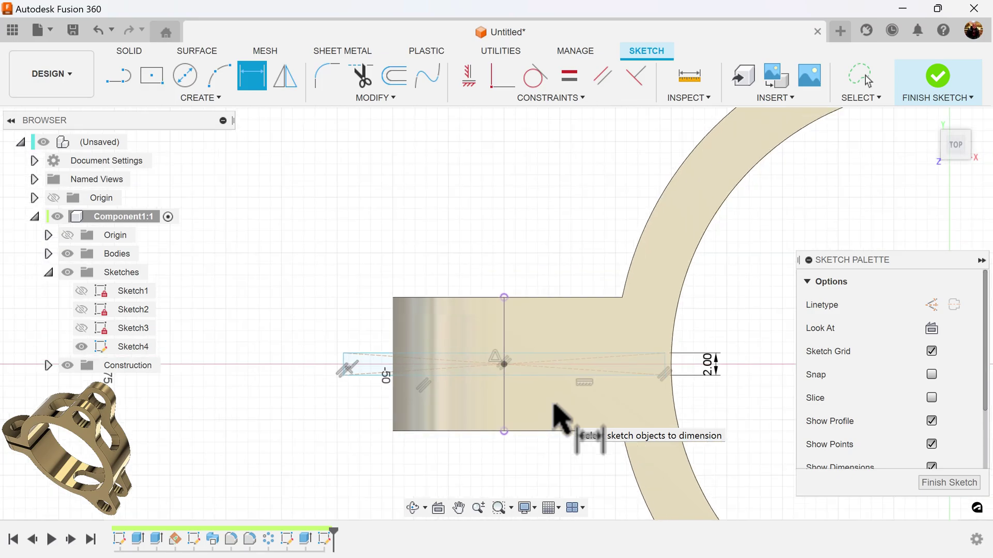
# Dimension the long side of the thin rectangle as 35 mm and finish the sketch.
pyautogui.scroll(-1, 554, 413)
pyautogui.click(520, 362)
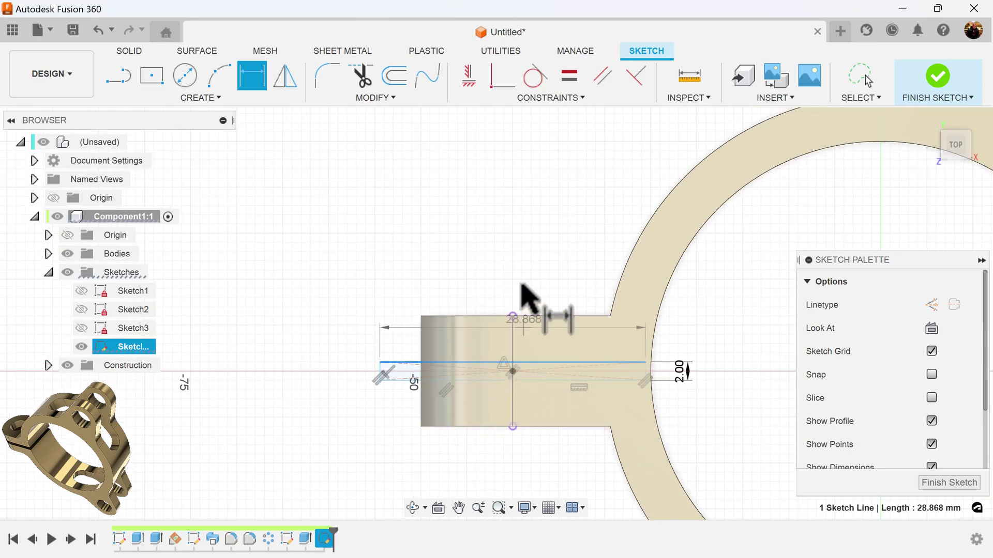
pyautogui.click(521, 283)
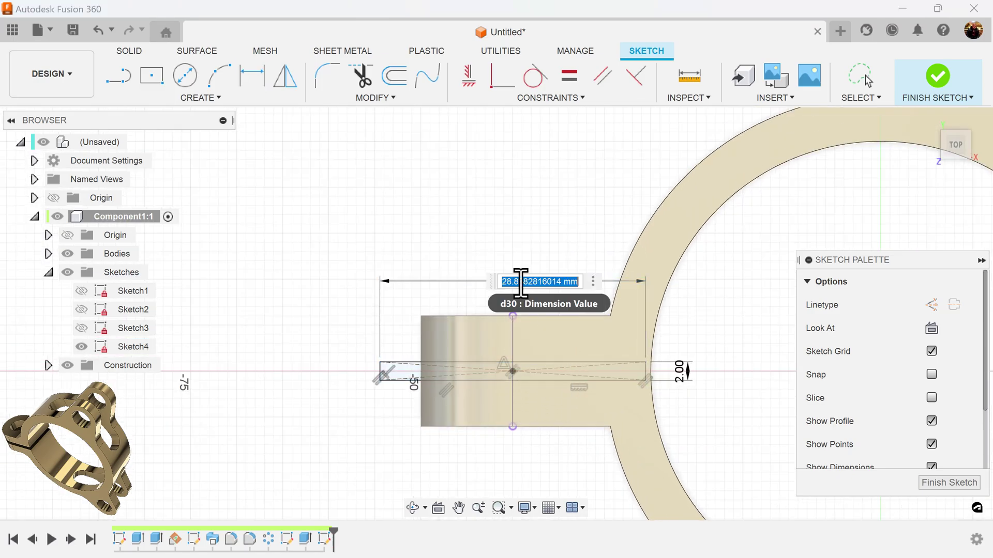
pyautogui.press('Return')
pyautogui.scroll(-2, 621, 381)
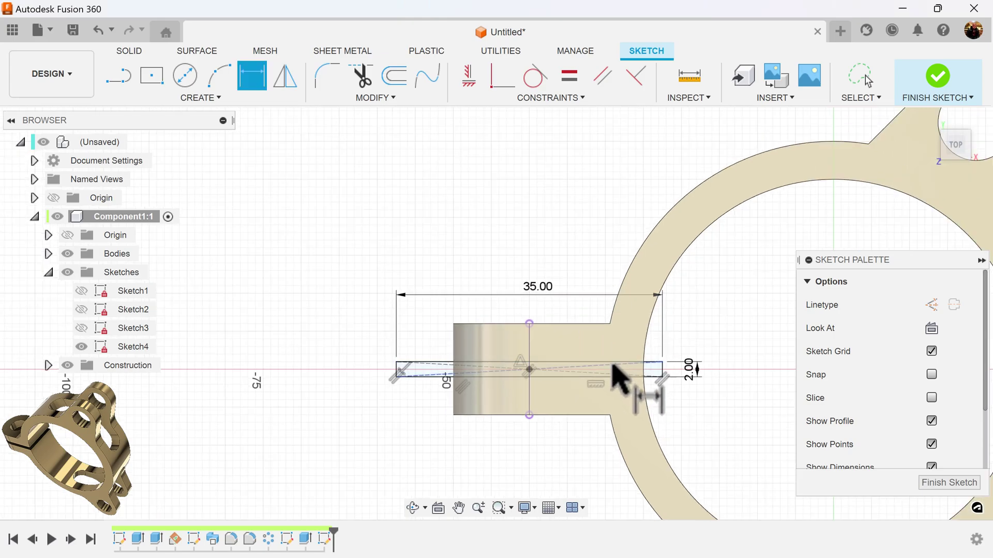
pyautogui.click(946, 482)
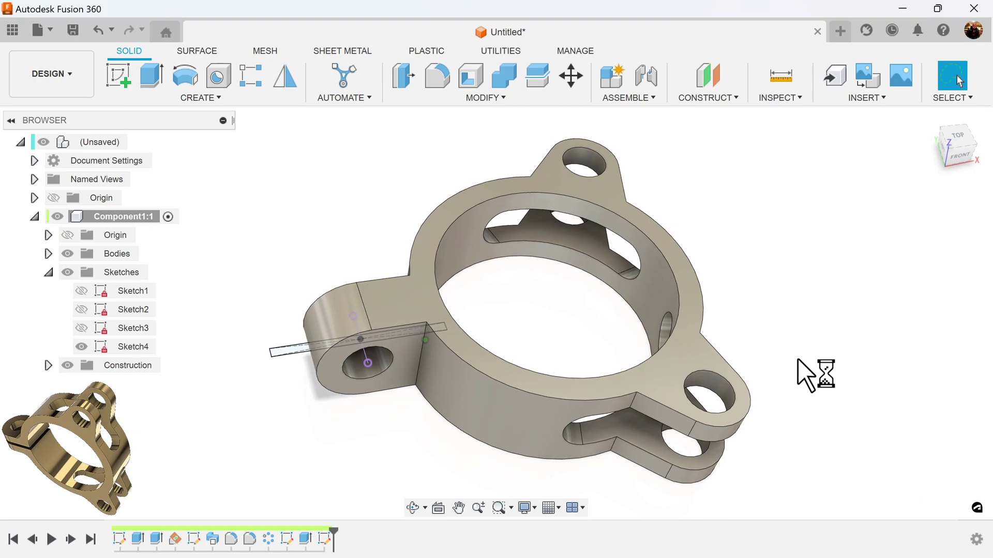
# Cut the clamp slit through the side lug and ring by extruding both rectangle profiles symmetrically with the All extent.
pyautogui.keyDown('shift'); pyautogui.moveTo(698, 261); pyautogui.dragTo(340, 243, button='middle'); pyautogui.keyUp('shift')
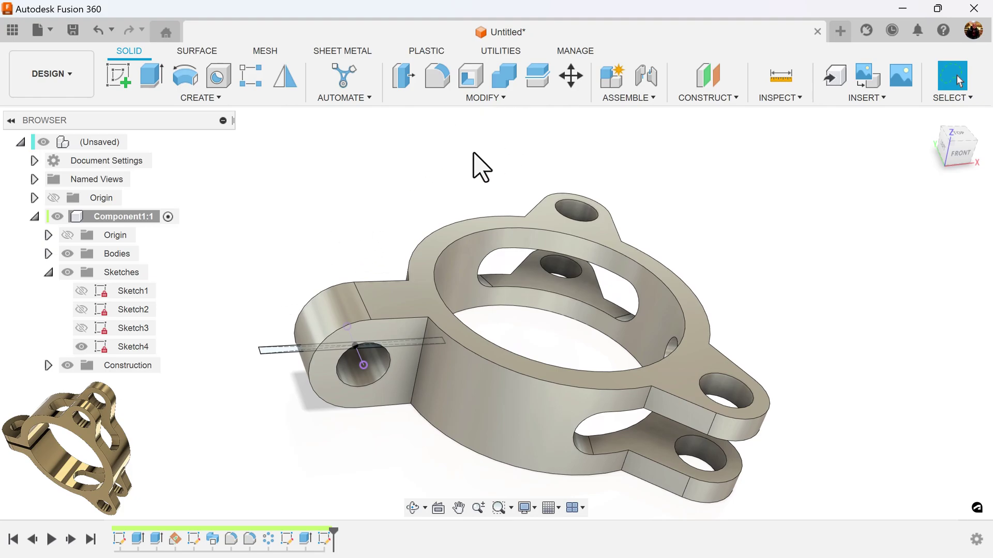
pyautogui.click(154, 84)
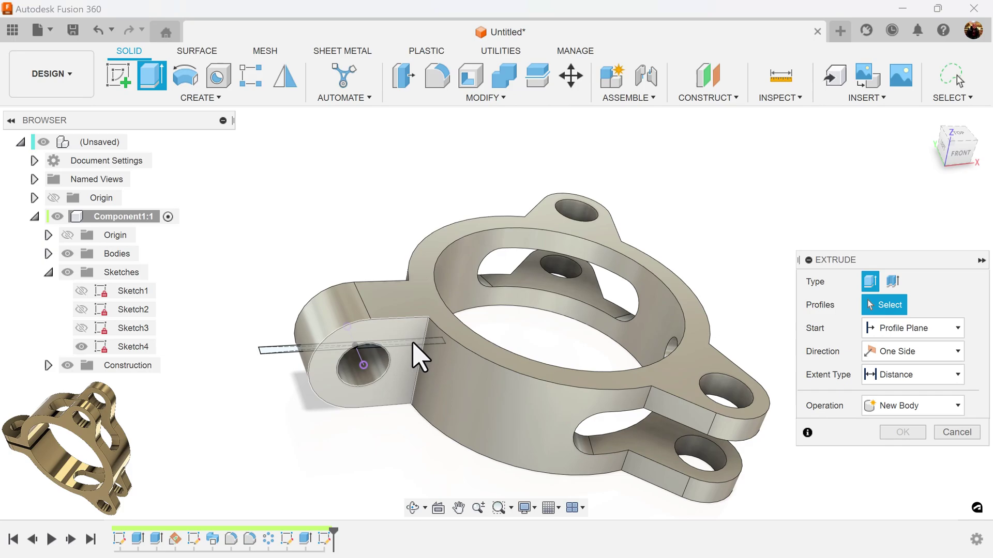
pyautogui.click(278, 353)
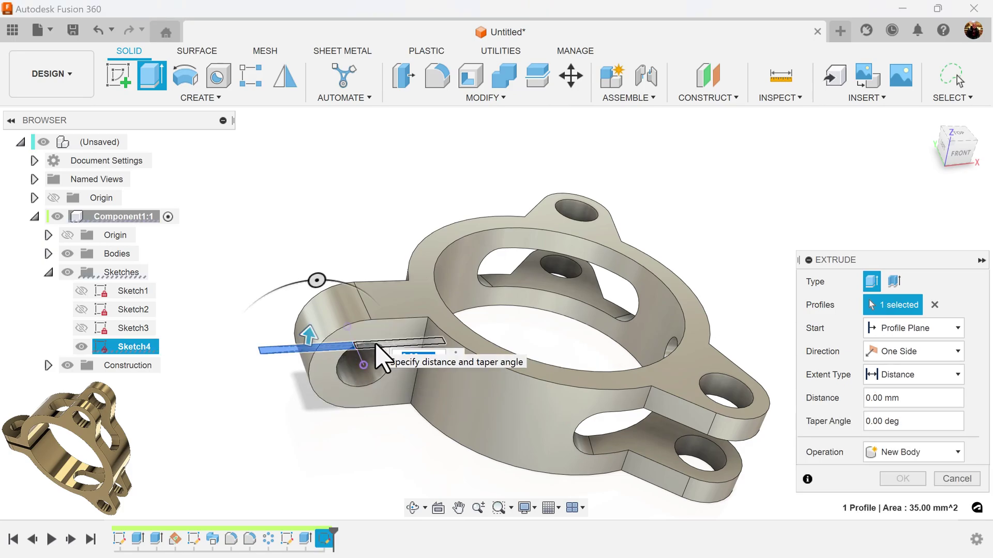
pyautogui.click(380, 352)
pyautogui.click(953, 351)
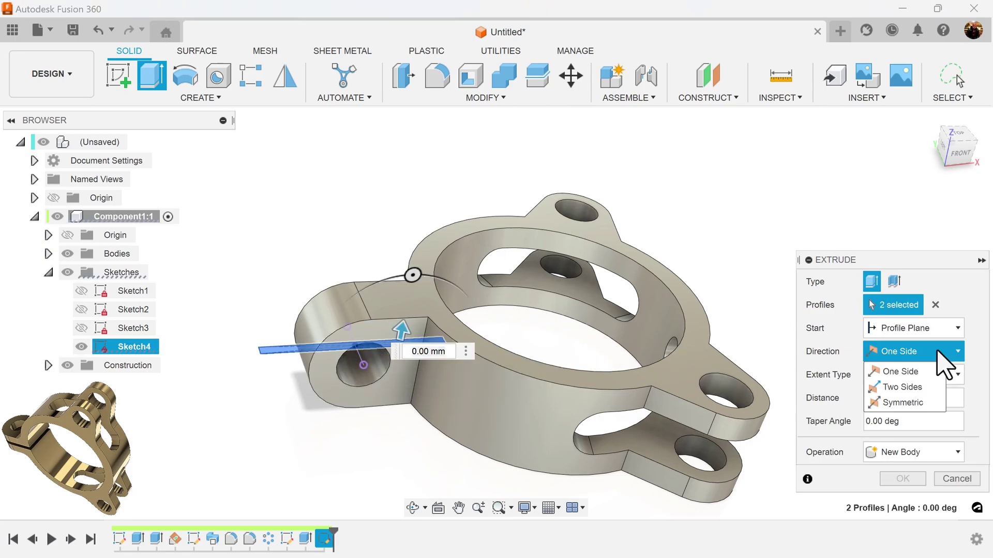
pyautogui.click(927, 403)
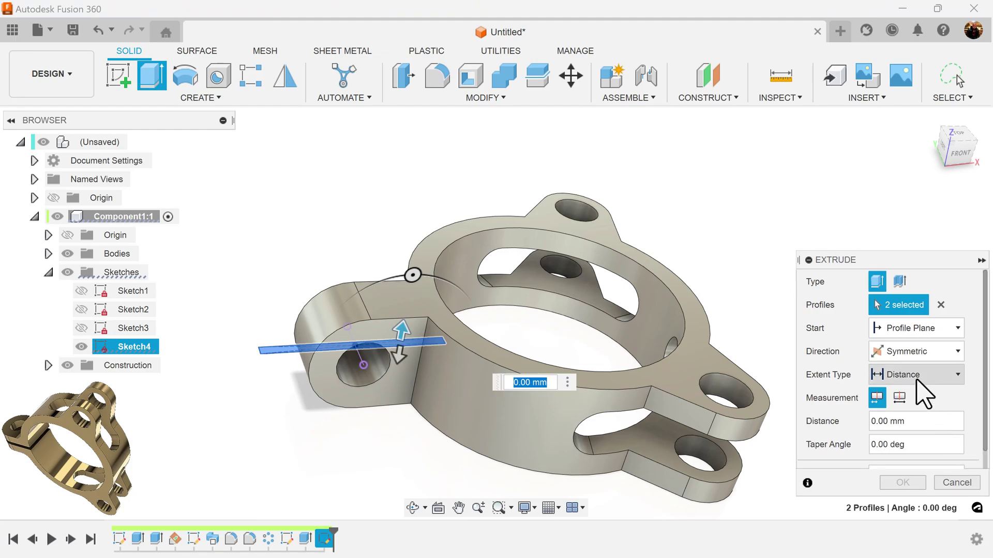
pyautogui.click(923, 376)
pyautogui.click(919, 410)
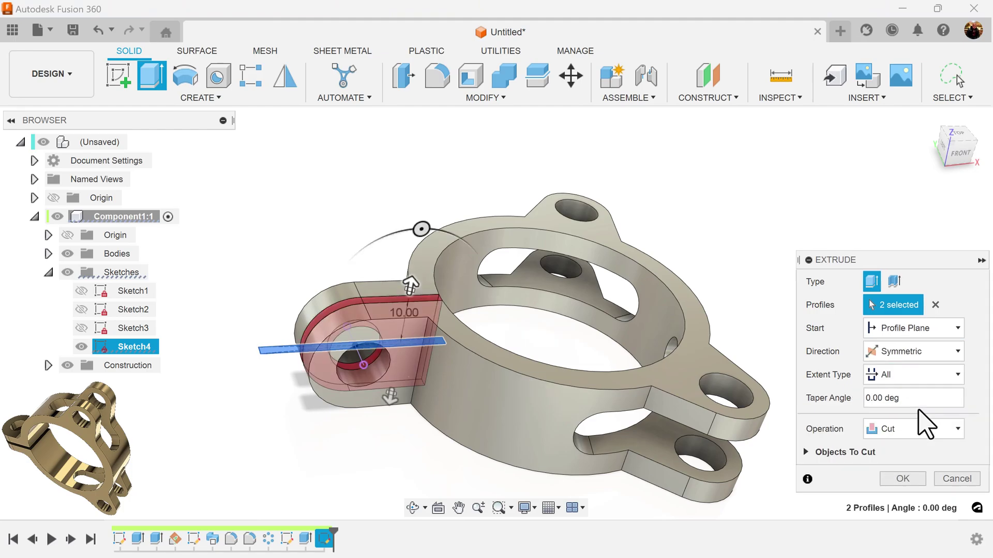
pyautogui.click(903, 479)
# Fillet the two vertical edges where the side lug meets the ring's outer wall with a 6 mm radius.
pyautogui.keyDown('shift'); pyautogui.moveTo(817, 406); pyautogui.dragTo(529, 203, button='middle'); pyautogui.keyUp('shift')
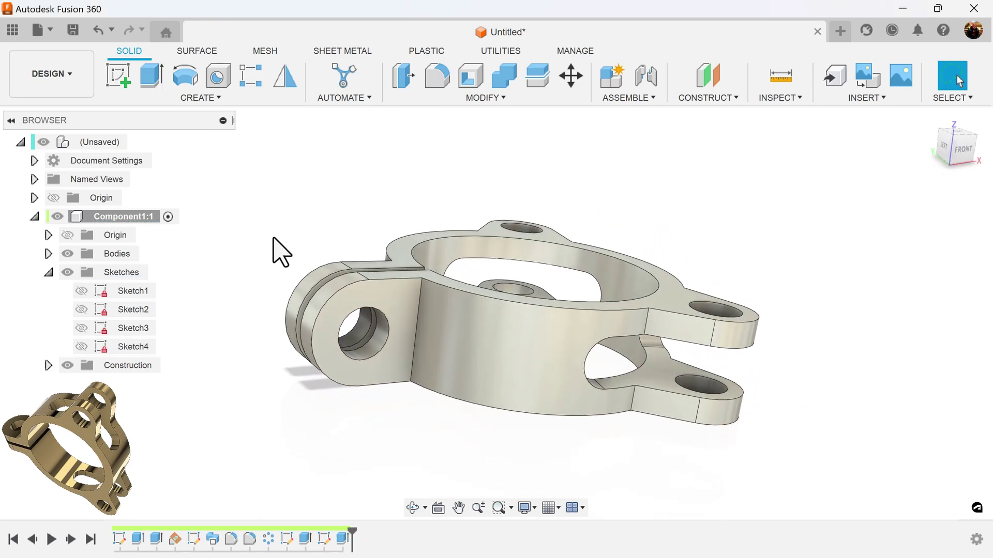
pyautogui.click(437, 77)
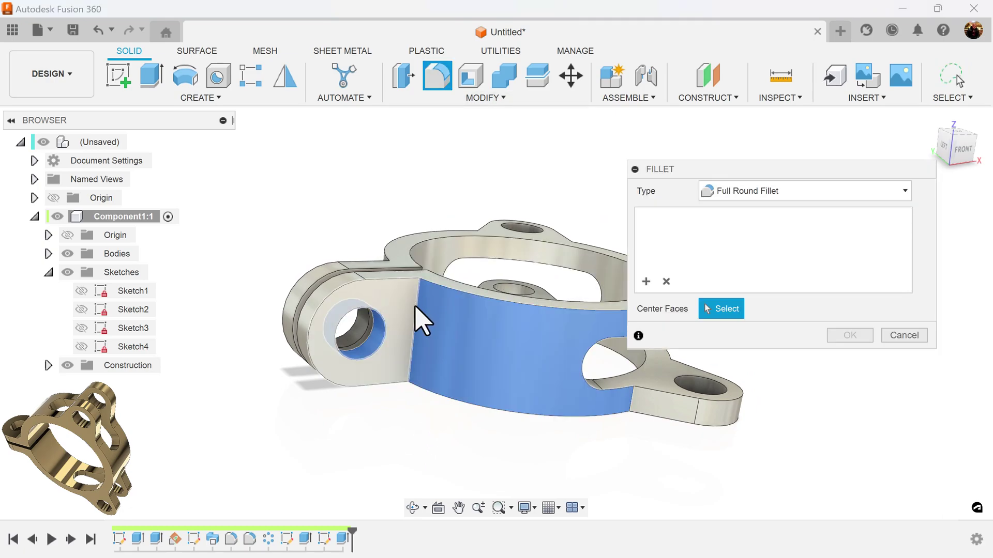
pyautogui.click(827, 191)
pyautogui.click(769, 215)
pyautogui.keyDown('shift'); pyautogui.moveTo(548, 243); pyautogui.dragTo(405, 259, button='middle'); pyautogui.keyUp('shift')
pyautogui.click(432, 309)
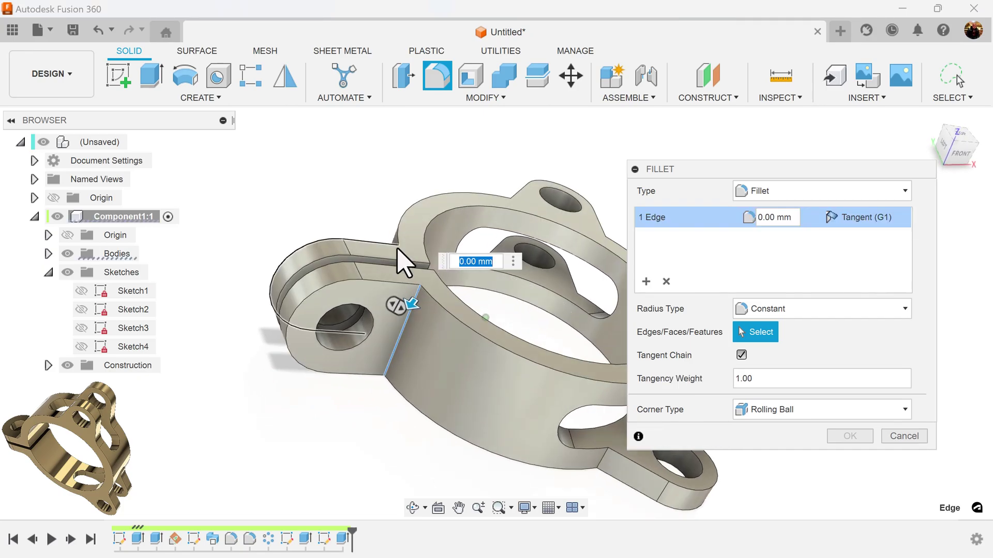
pyautogui.click(396, 256)
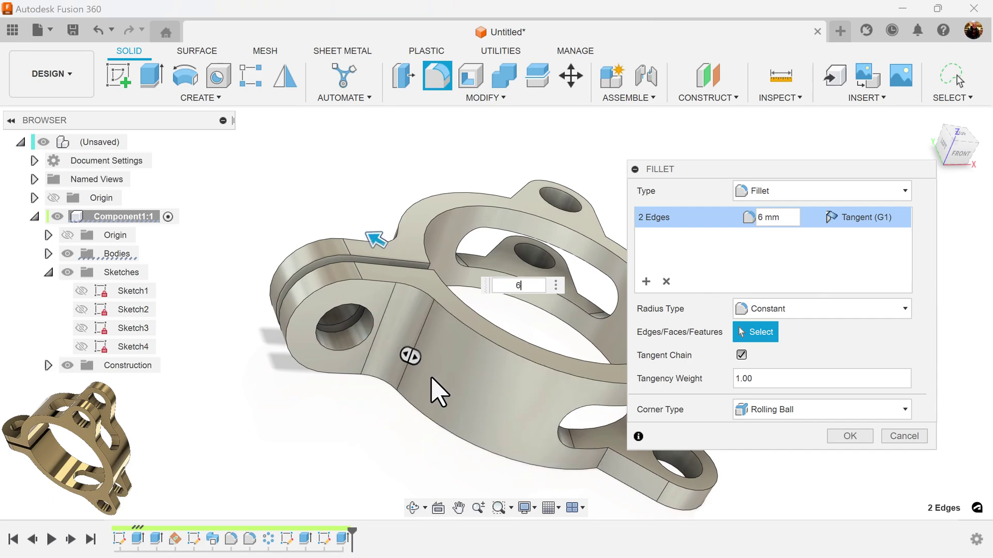
pyautogui.click(851, 437)
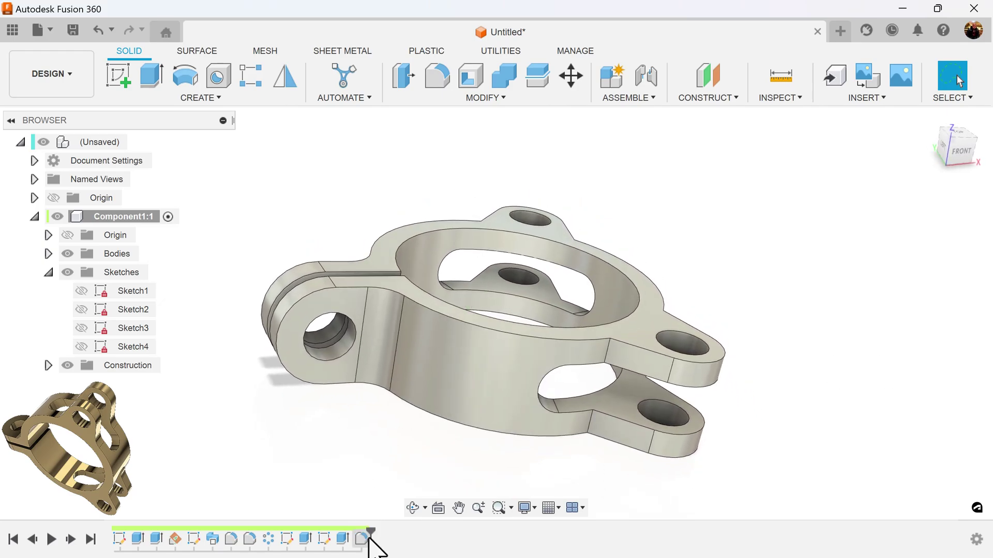
# Roll the history back to just after the second extrusion, fillet the two lug-to-ring edges at 8 mm, and restore the history to its end.
pyautogui.moveTo(372, 533); pyautogui.dragTo(153, 526)
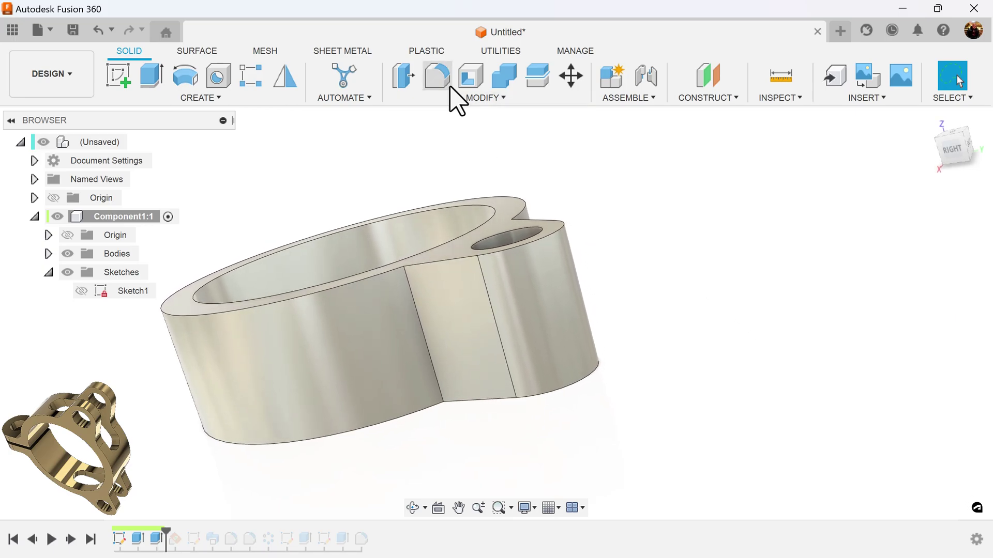
pyautogui.click(437, 85)
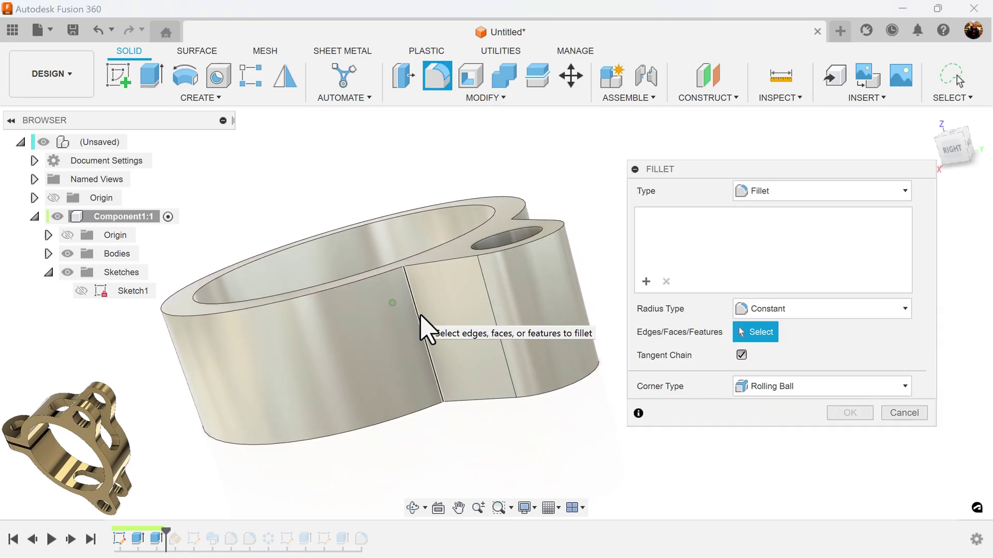
pyautogui.click(419, 320)
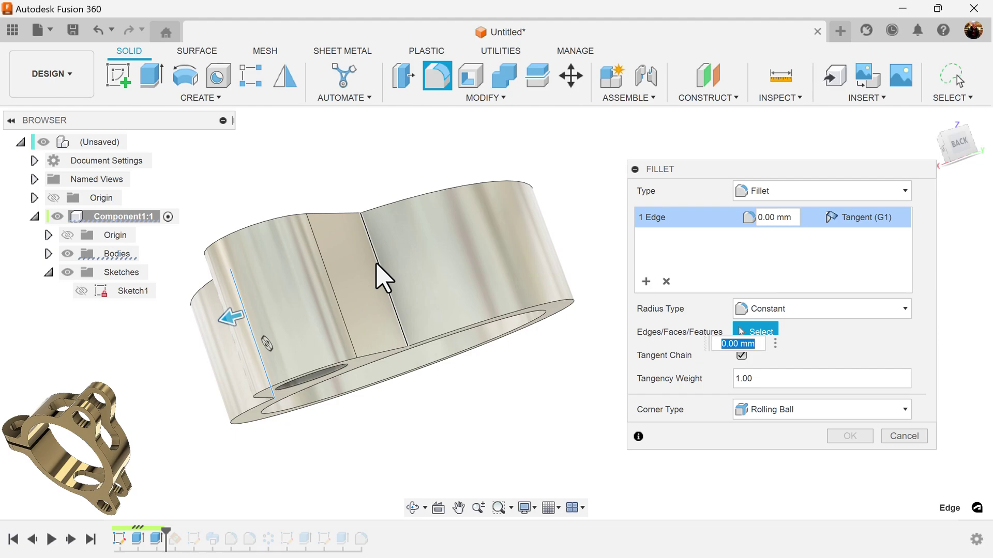
pyautogui.click(377, 264)
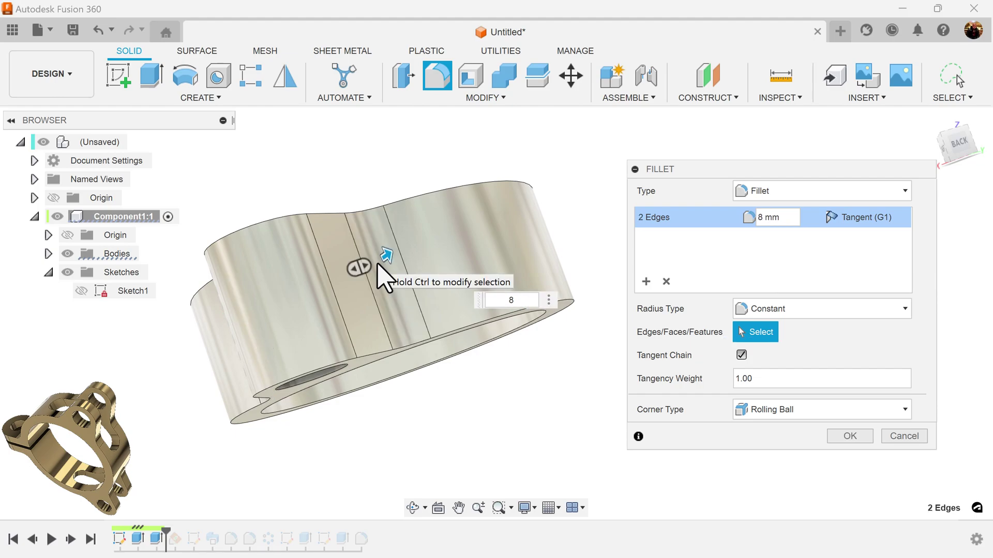
pyautogui.click(857, 435)
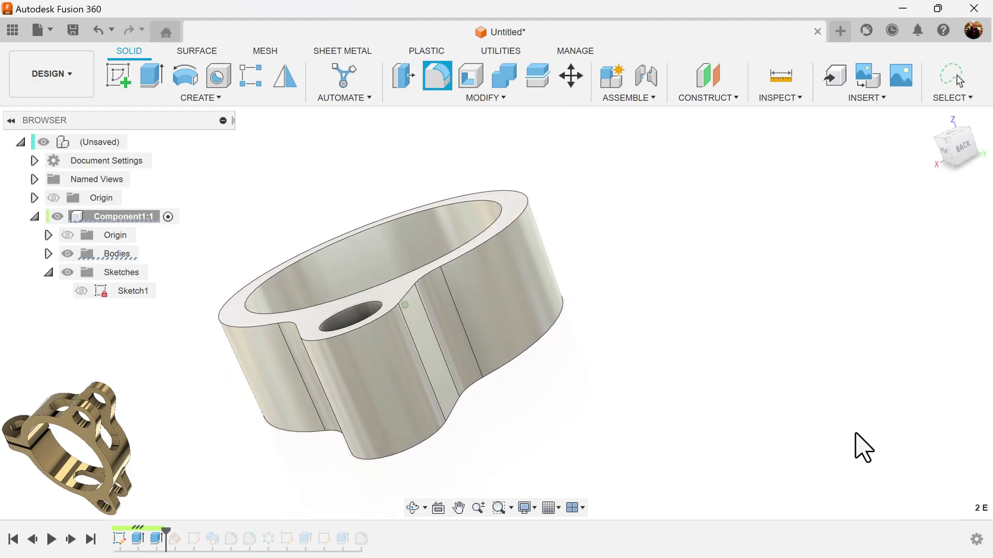
pyautogui.moveTo(183, 532); pyautogui.dragTo(408, 532)
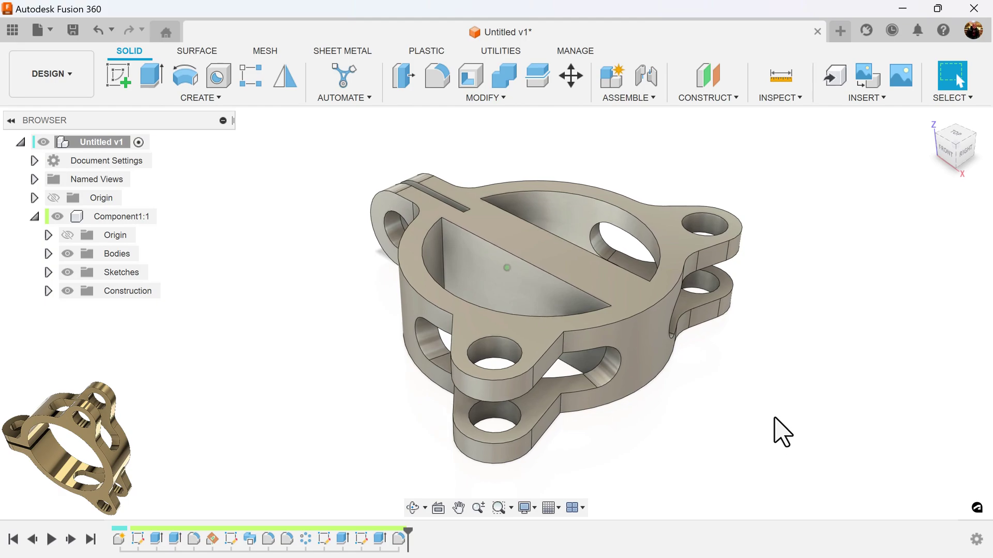
# Edit the circular pattern of the slotted lugs to also include the 8 mm lug-to-ring fillet feature.
pyautogui.rightClick(305, 539)
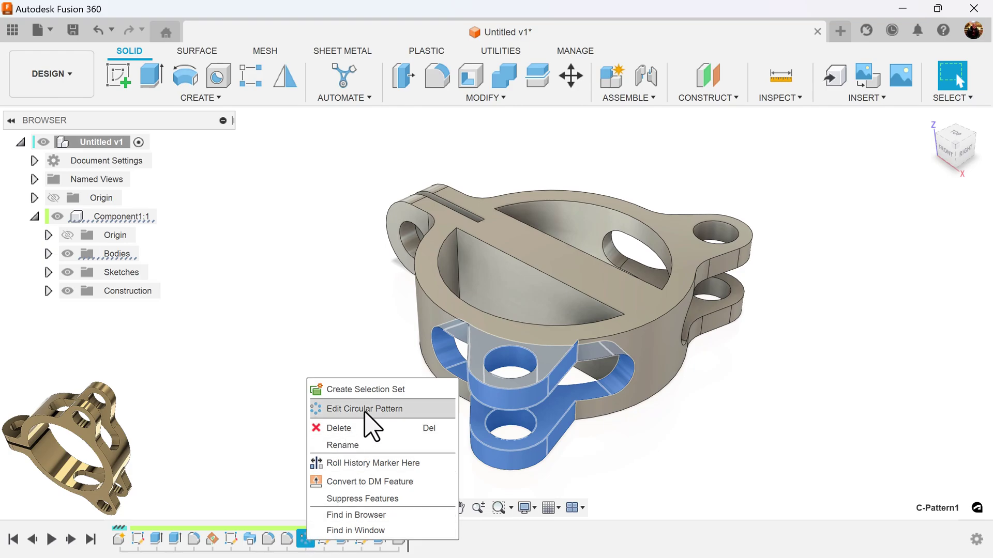
pyautogui.click(382, 408)
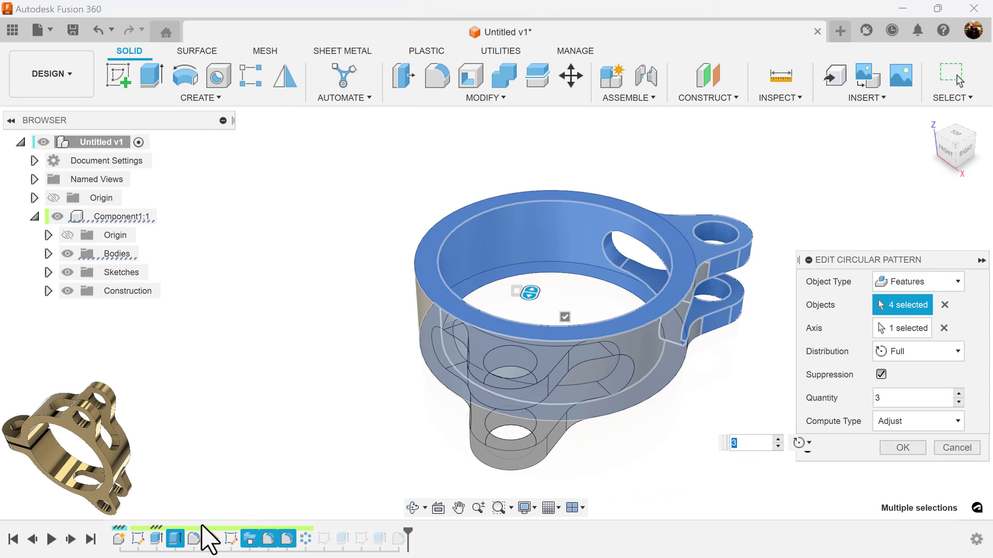
pyautogui.click(194, 539)
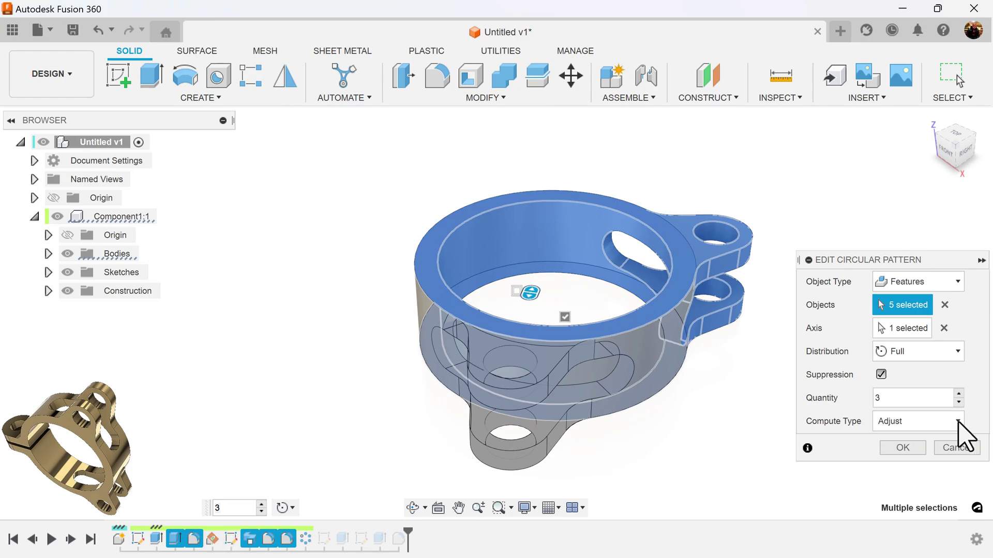
pyautogui.click(903, 448)
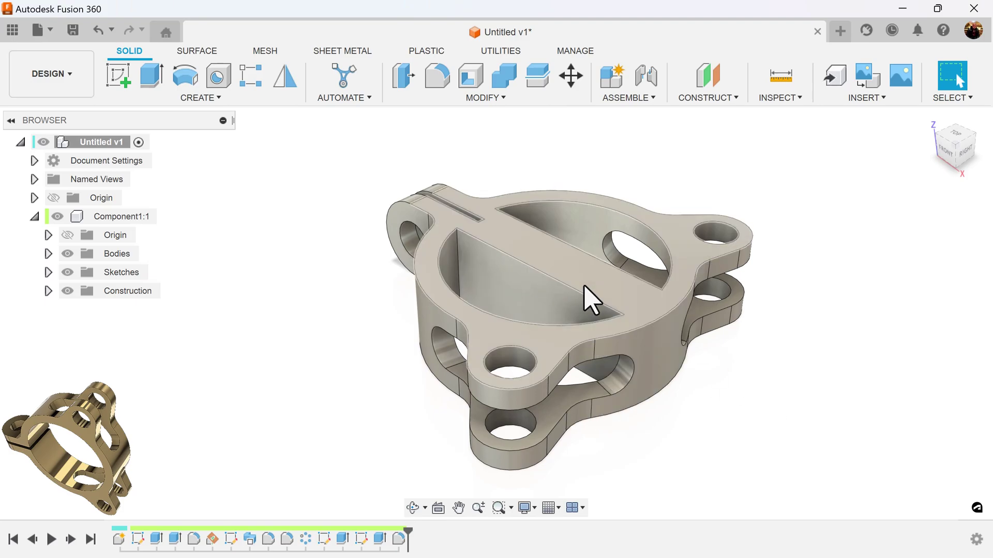
# Roll the history back to just after the side lug's extrusion.
pyautogui.moveTo(409, 532); pyautogui.dragTo(331, 534)
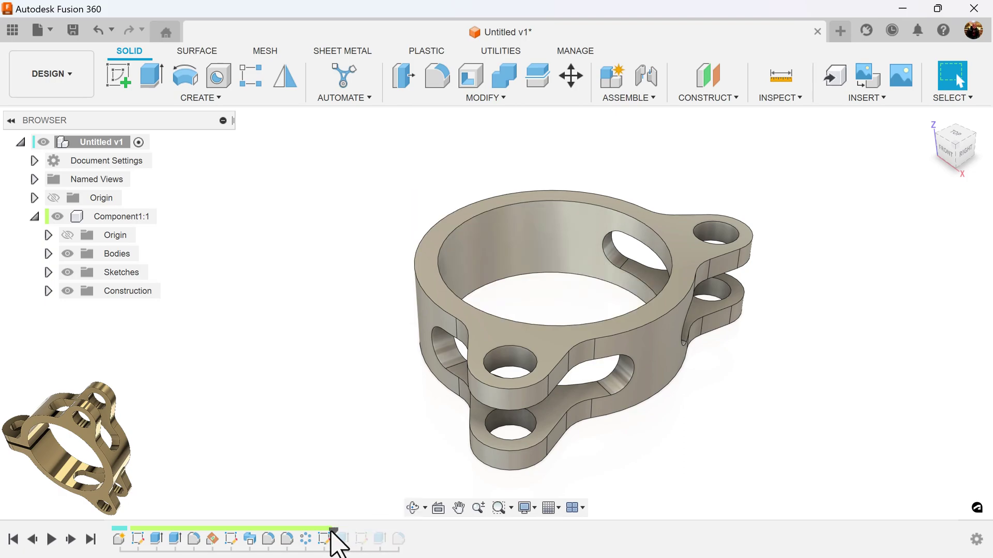
pyautogui.moveTo(333, 534); pyautogui.dragTo(352, 541)
pyautogui.rightClick(342, 540)
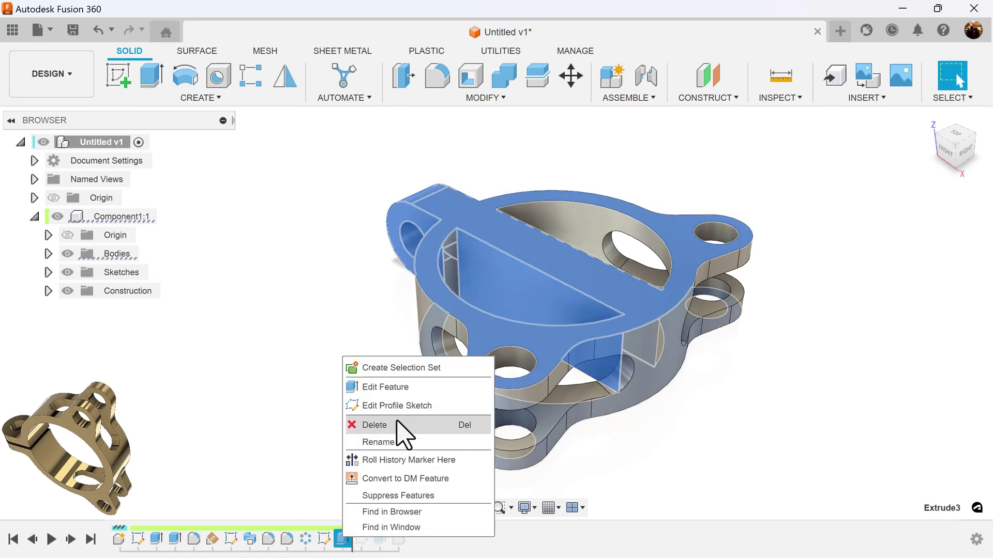
pyautogui.click(406, 388)
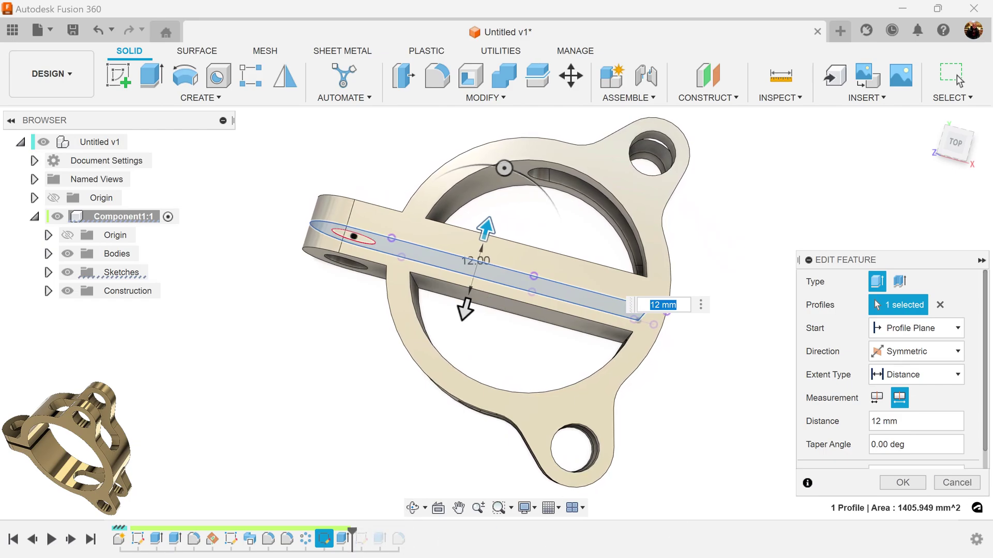
pyautogui.click(956, 483)
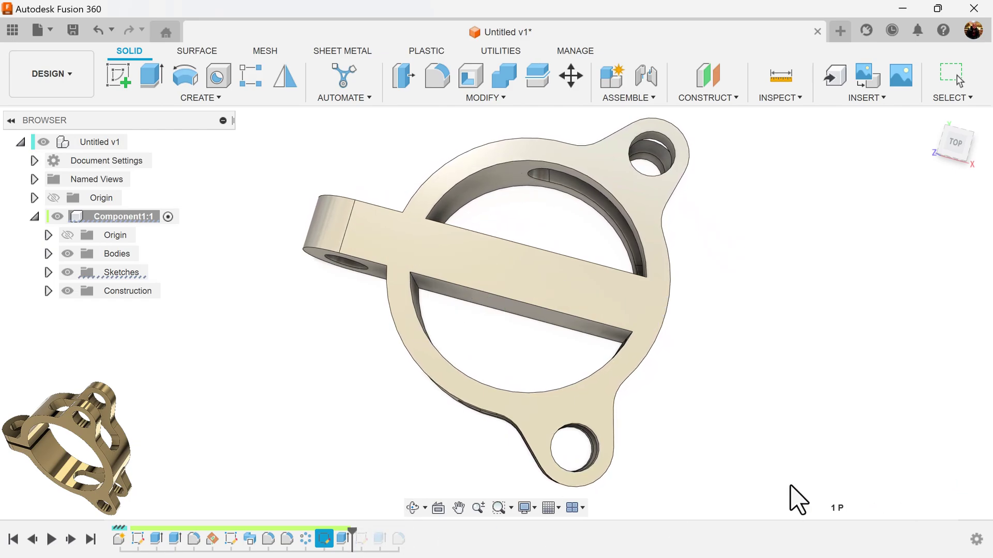
# Open the side lug's profile sketch for editing and delete the two long horizontal lines that cross the ring.
pyautogui.rightClick(325, 540)
pyautogui.click(387, 388)
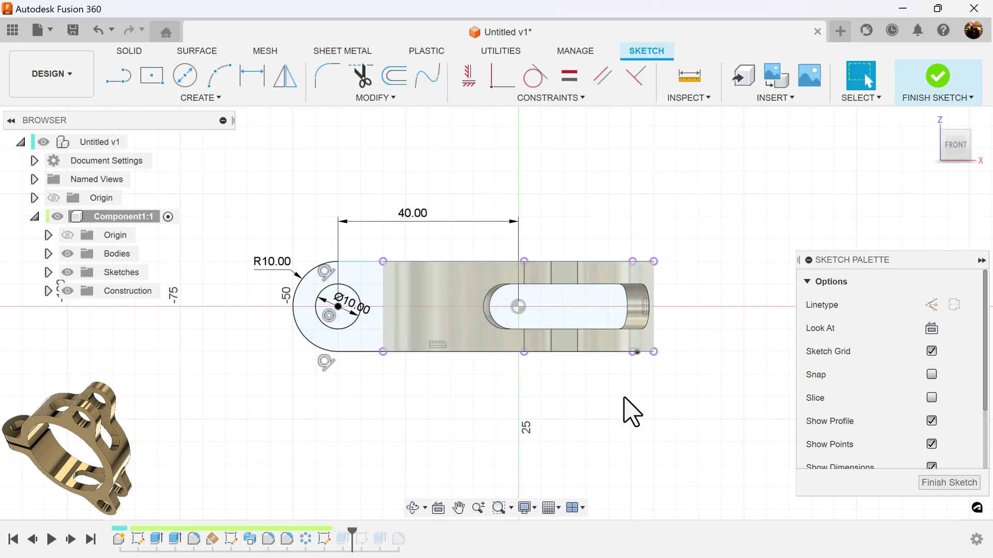
pyautogui.scroll(1, 556, 438)
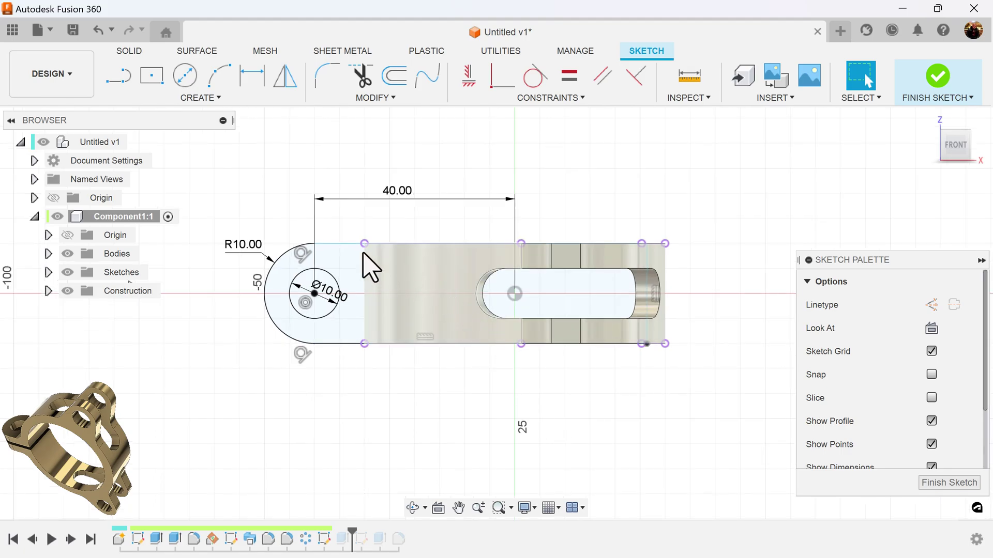
pyautogui.click(347, 243)
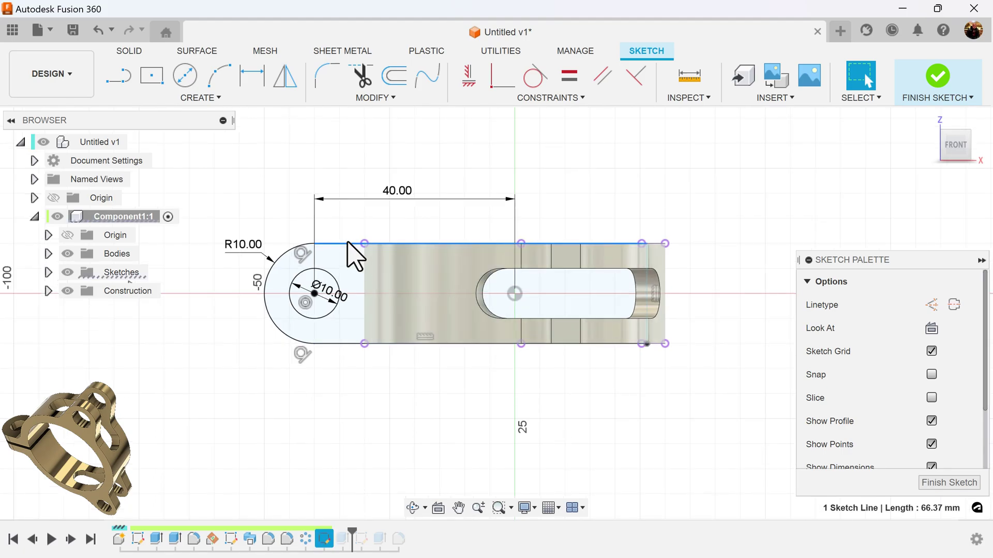
pyautogui.press('Delete')
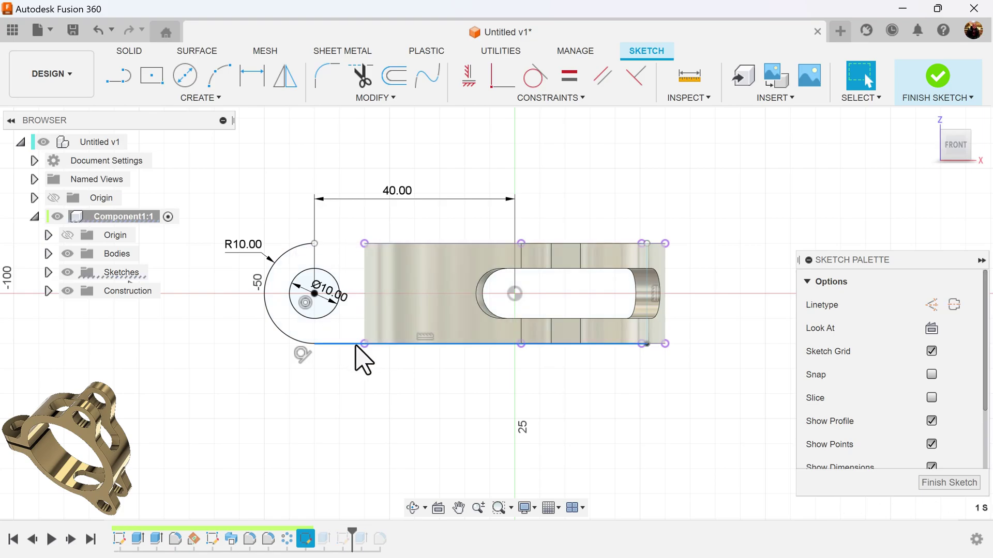
pyautogui.press('Escape')
# Sketch a horizontal line from each end of the R10 arc into the ring wall, the upper one about 14 mm long.
pyautogui.scroll(2, 432, 414)
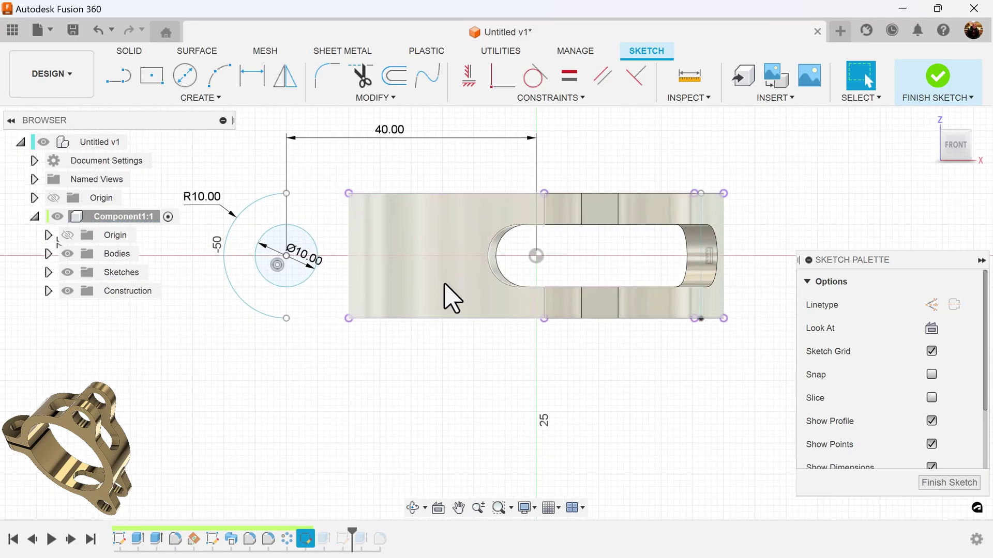
pyautogui.scroll(-1, 451, 298)
pyautogui.click(120, 78)
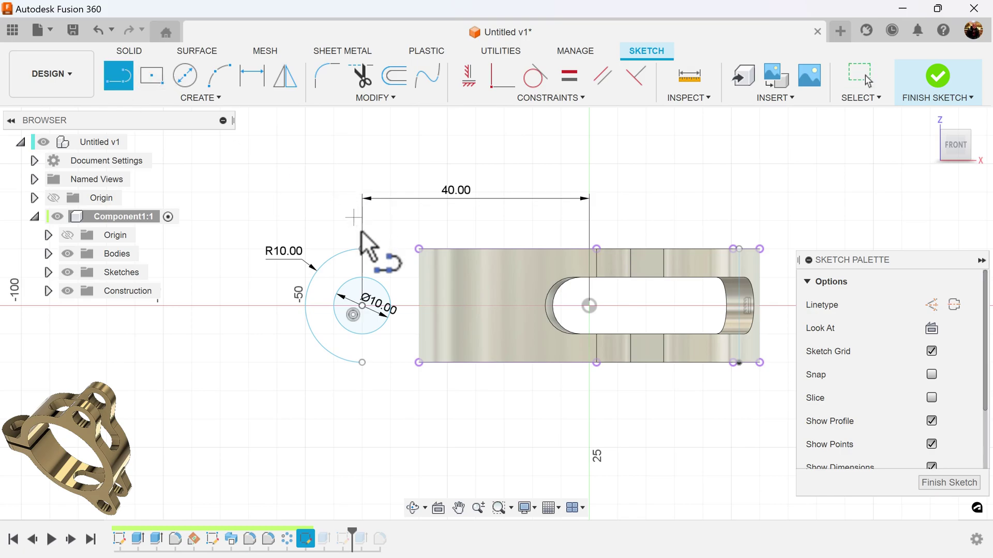
pyautogui.click(362, 248)
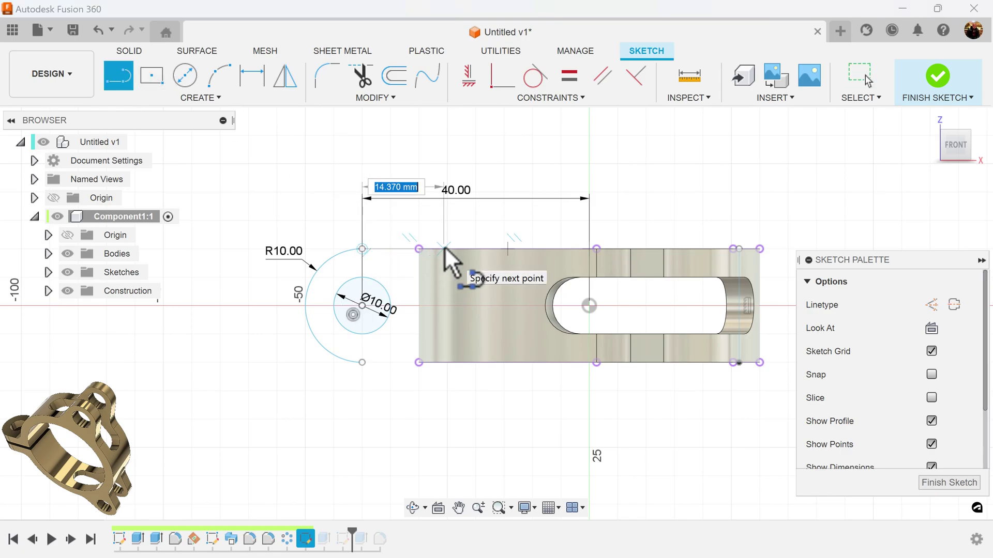
pyautogui.doubleClick(445, 248)
pyautogui.click(362, 362)
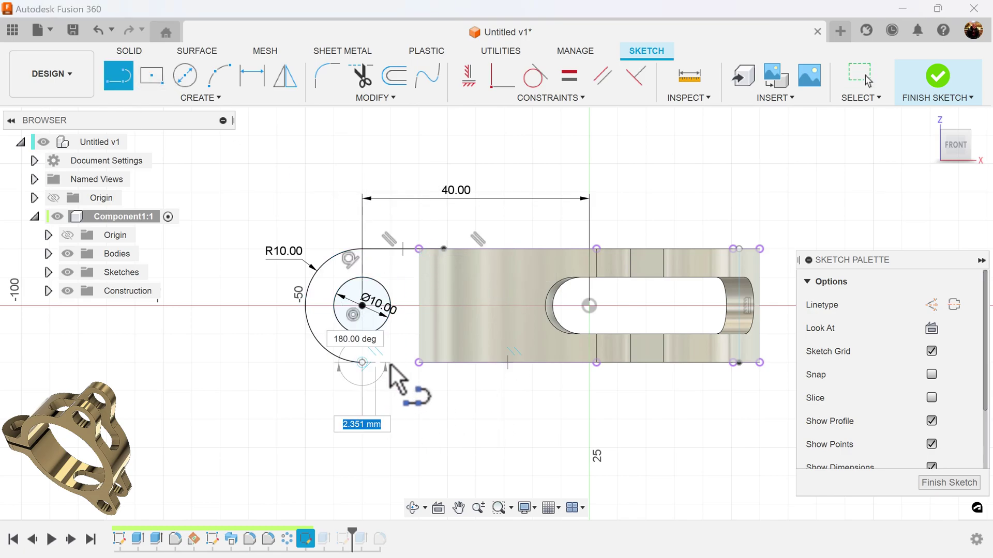
pyautogui.doubleClick(437, 363)
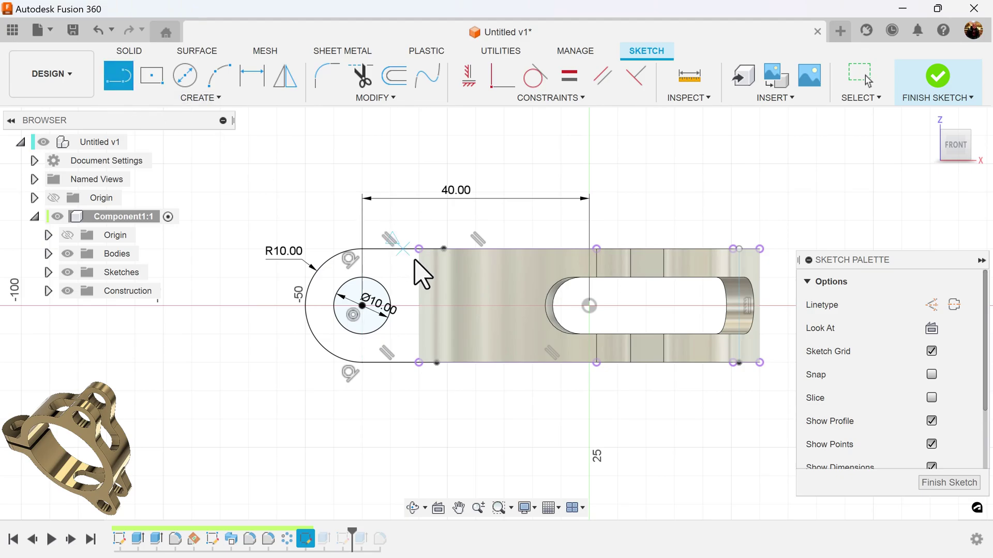
# Close the lug profile with a 20 mm vertical line and make its lower end coincident with the lower horizontal line's end.
pyautogui.click(446, 249)
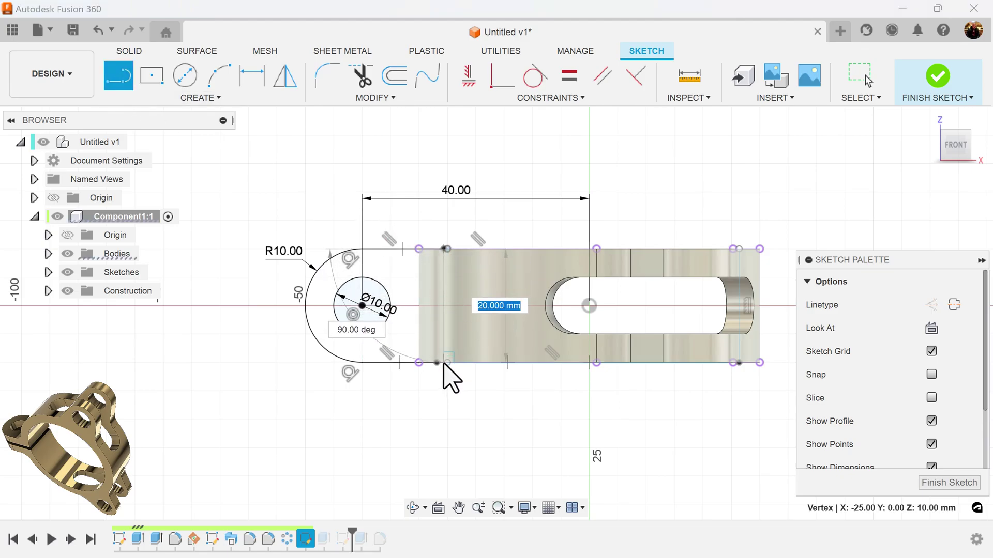
pyautogui.scroll(2, 444, 363)
pyautogui.scroll(2, 443, 364)
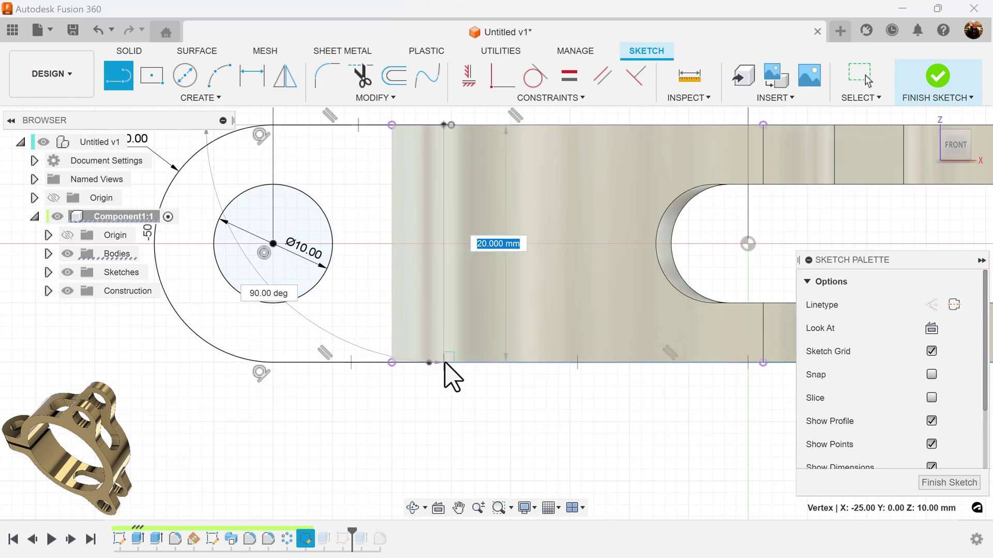
pyautogui.click(444, 363)
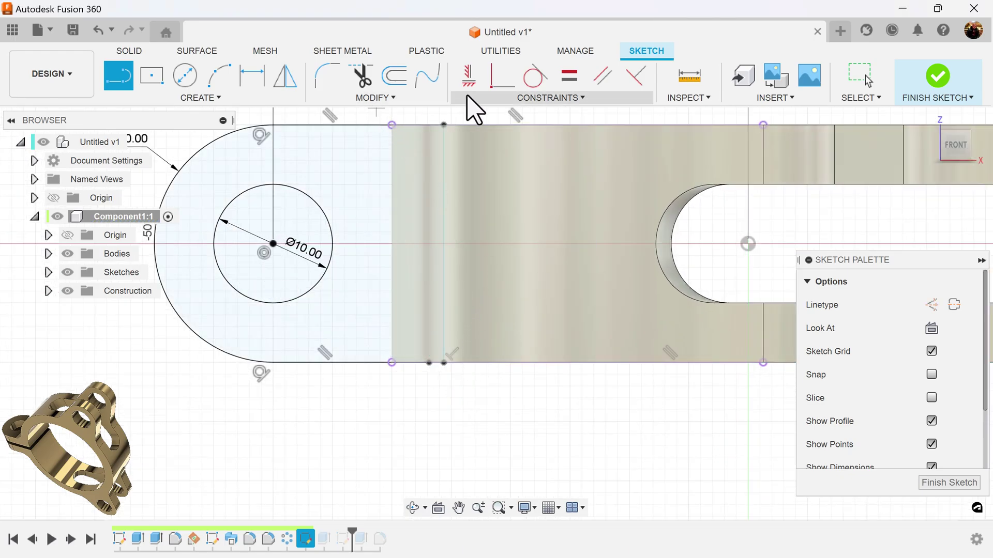
pyautogui.click(502, 78)
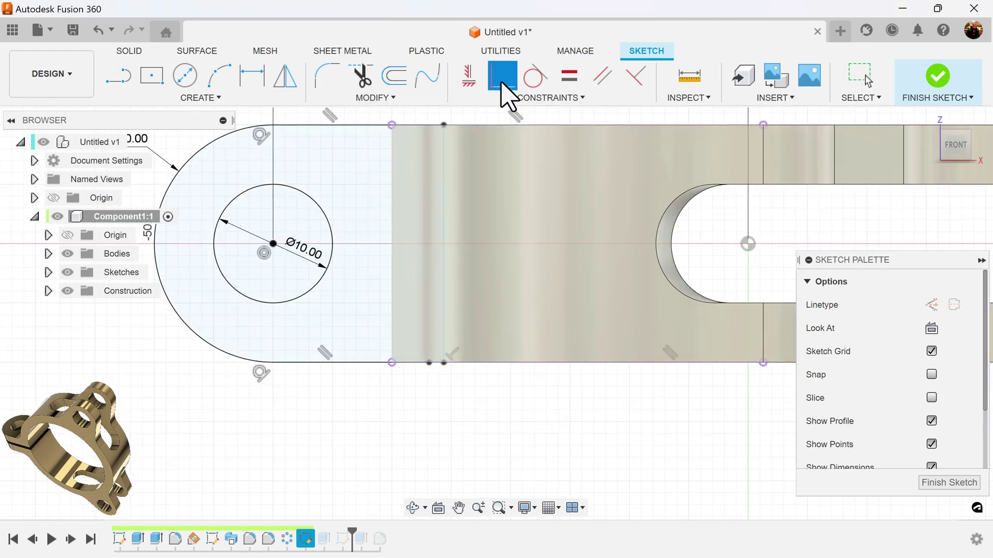
pyautogui.click(429, 363)
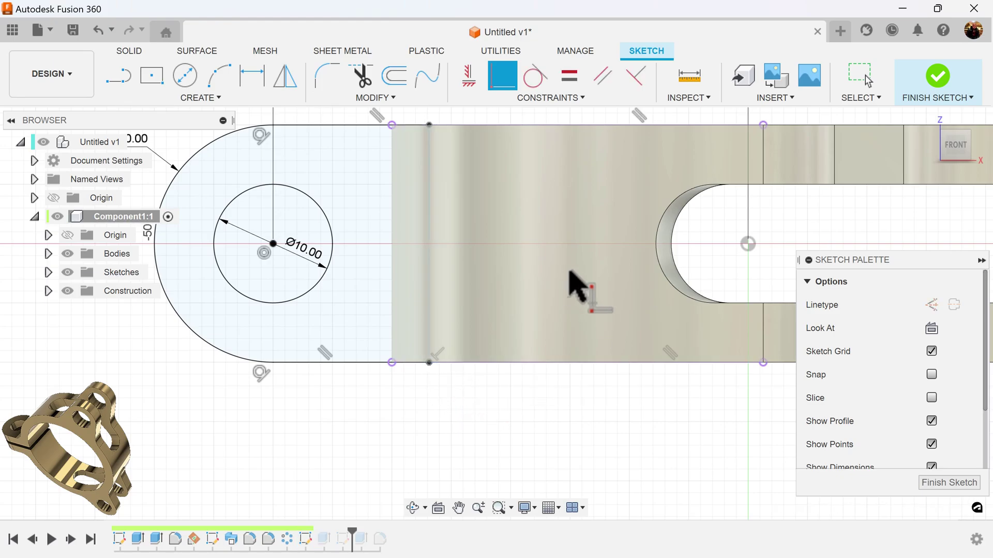
# Dimension the vertical closing line 3 mm inward from the ring's outer edge.
pyautogui.scroll(-2, 517, 207)
pyautogui.click(253, 77)
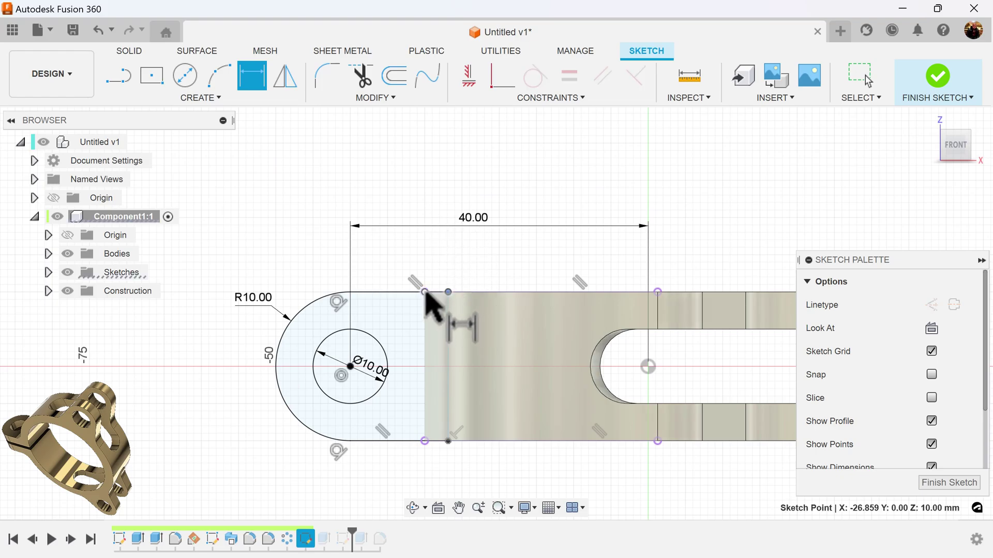
pyautogui.click(448, 293)
pyautogui.click(425, 292)
pyautogui.click(431, 269)
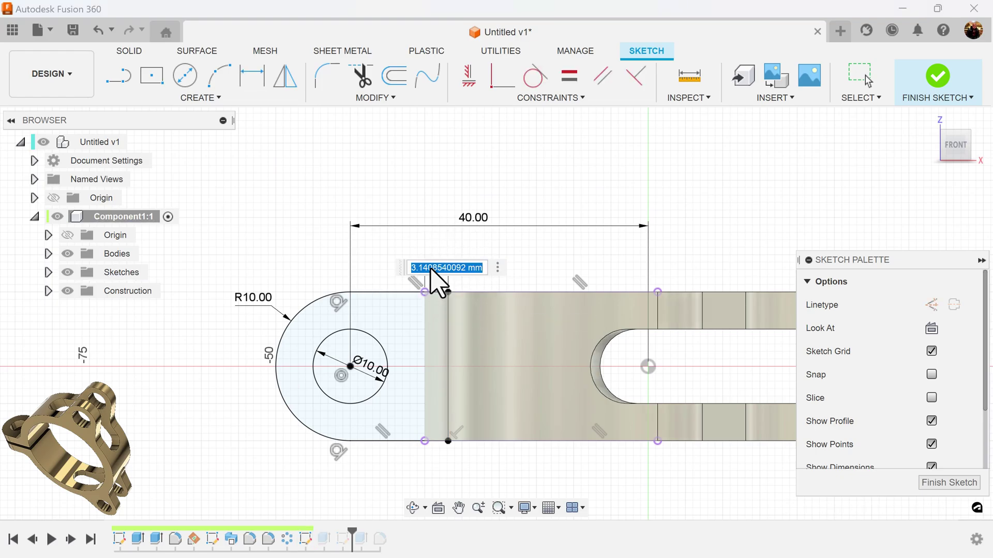
pyautogui.write('3')
pyautogui.press('Return')
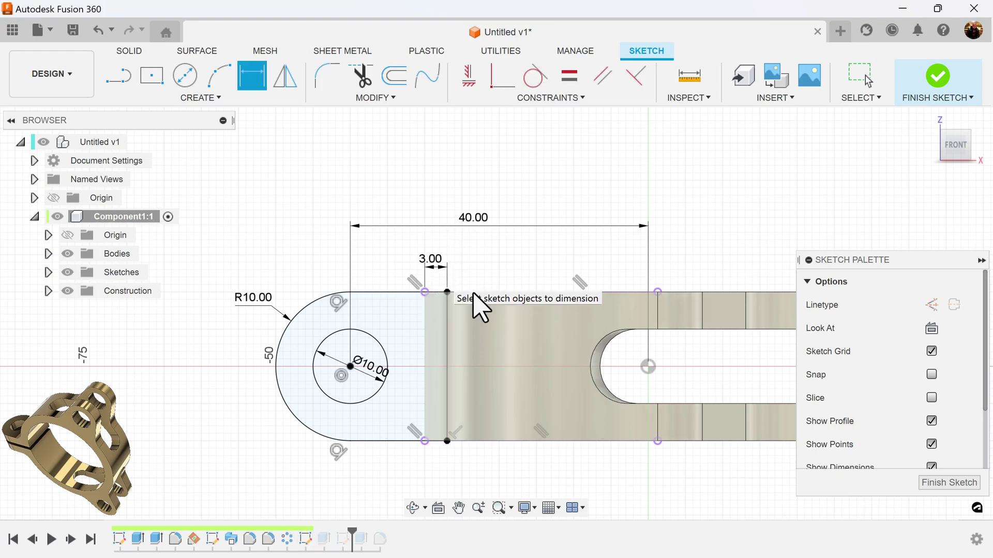
# Finish the side lug sketch, restore the history to its end, and return to the home view.
pyautogui.click(949, 482)
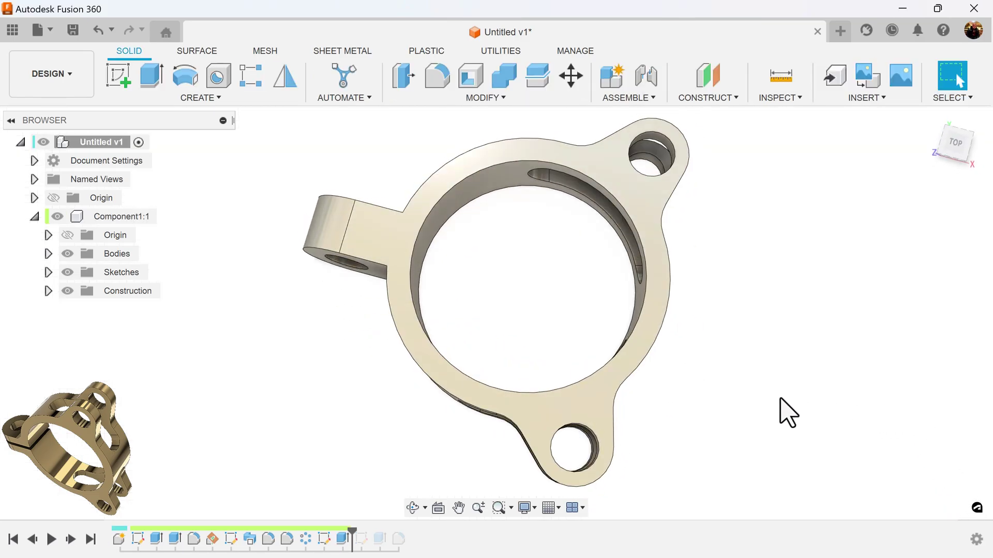
pyautogui.moveTo(354, 538); pyautogui.dragTo(420, 541)
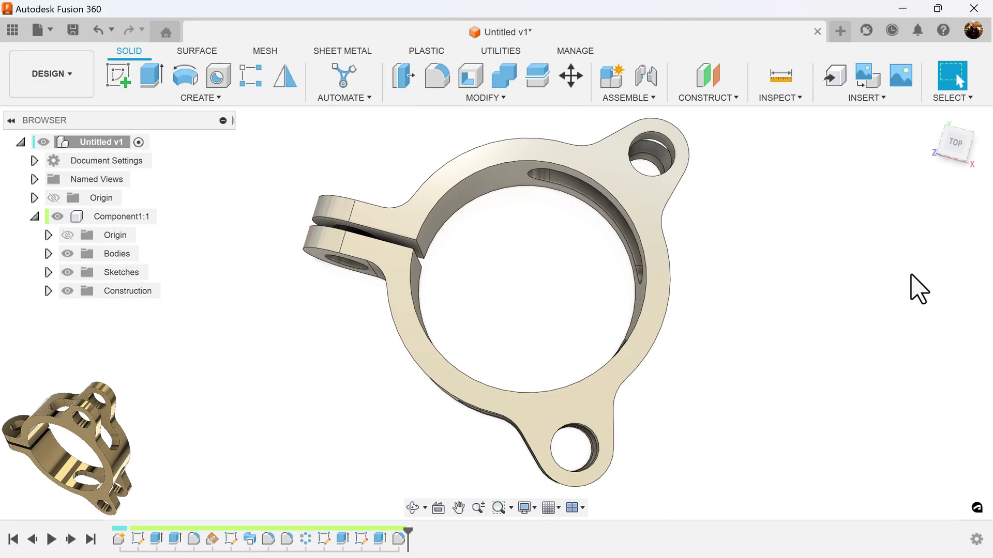
pyautogui.press('F6')
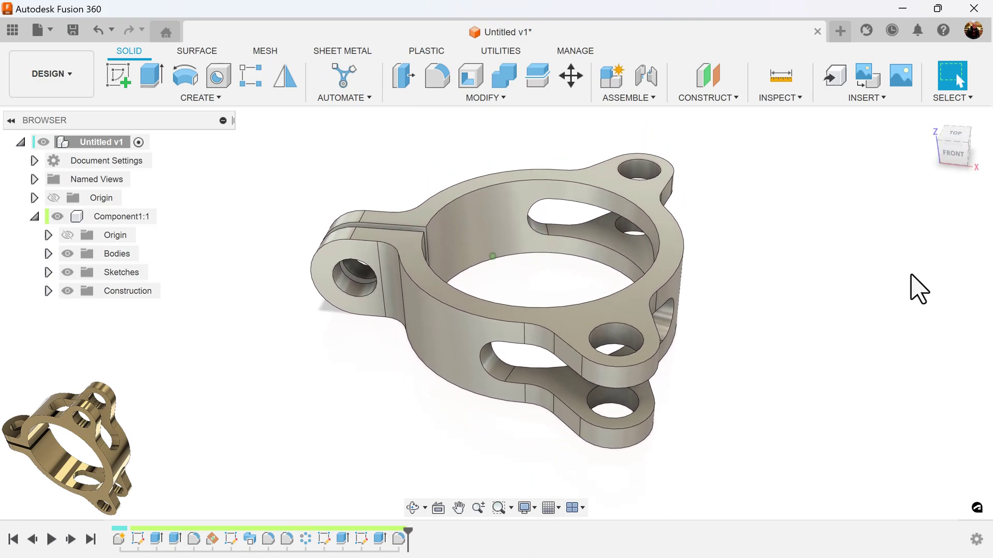